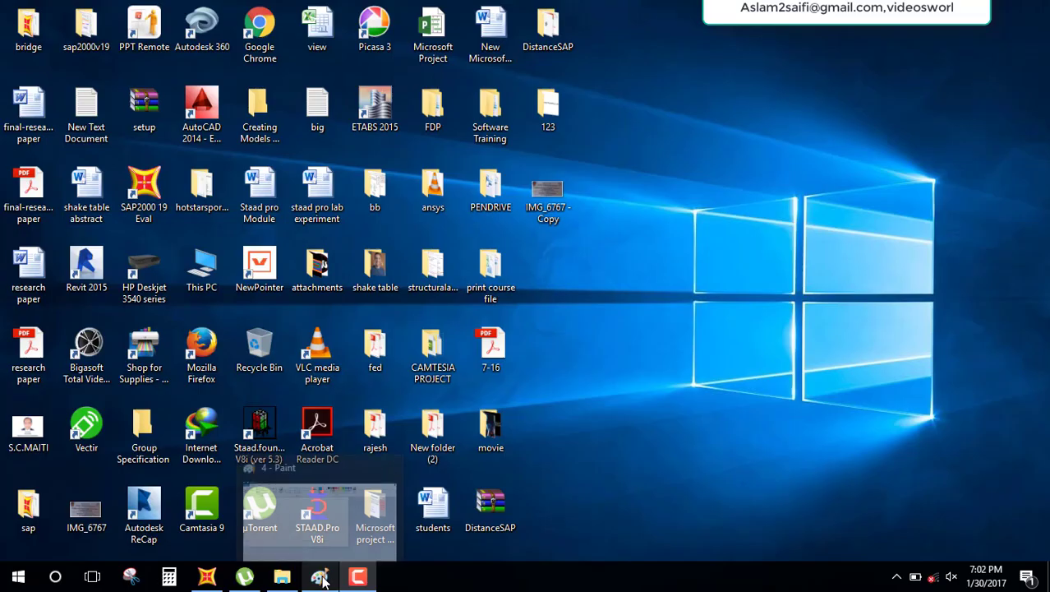
Write the Paint note 'Edit lines or member or column or beams' and 'lets start', then show the desktop
{"action": "left_click", "coordinate": [320, 576]}
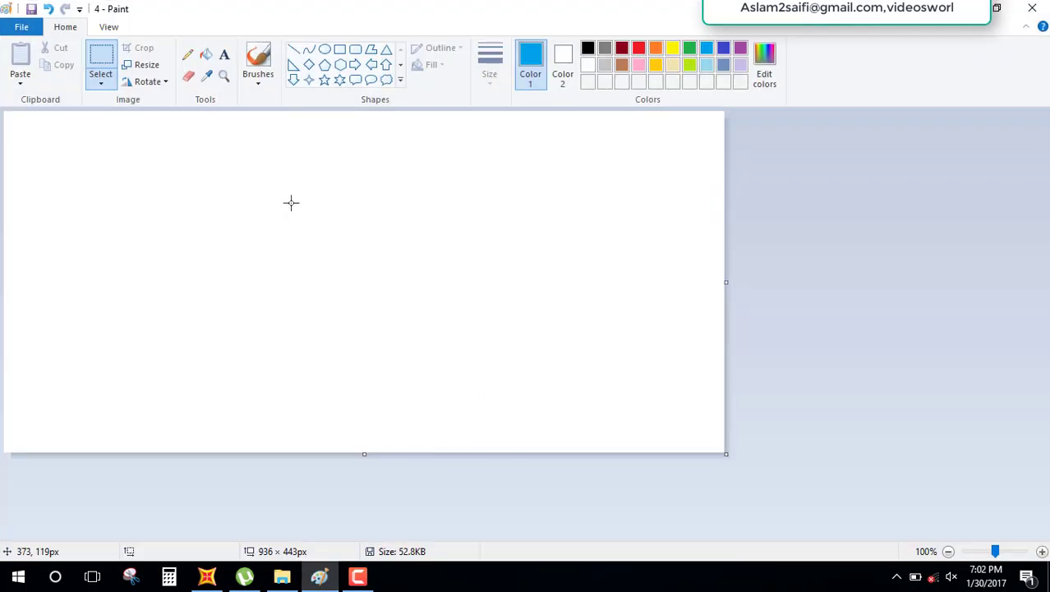
{"action": "left_click", "coordinate": [224, 54]}
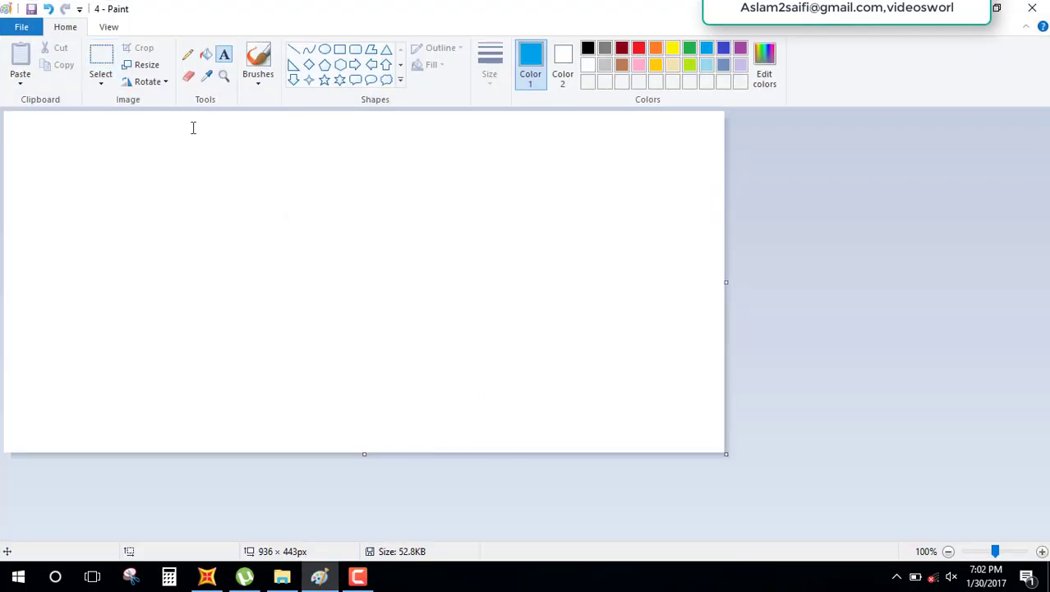
{"action": "left_click", "coordinate": [174, 194]}
{"action": "type", "text": "Edit "}
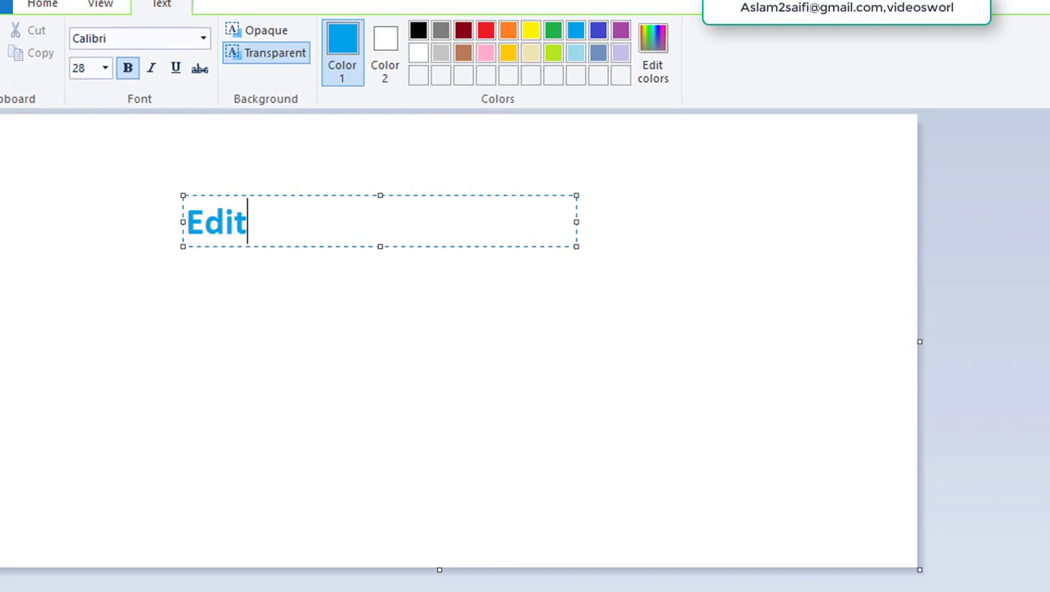
{"action": "type", "text": "line"}
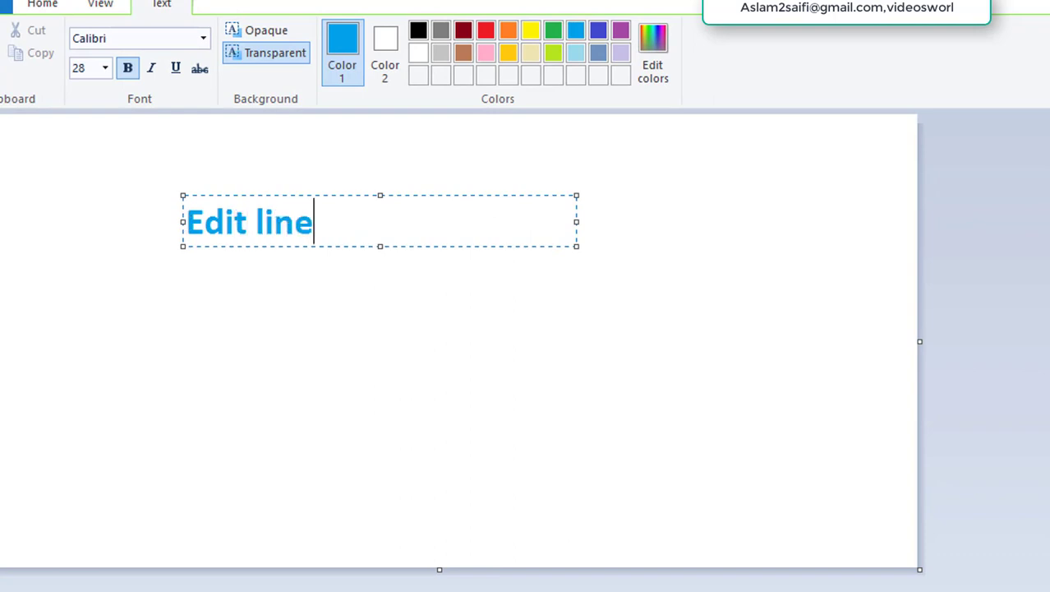
{"action": "type", "text": "s o"}
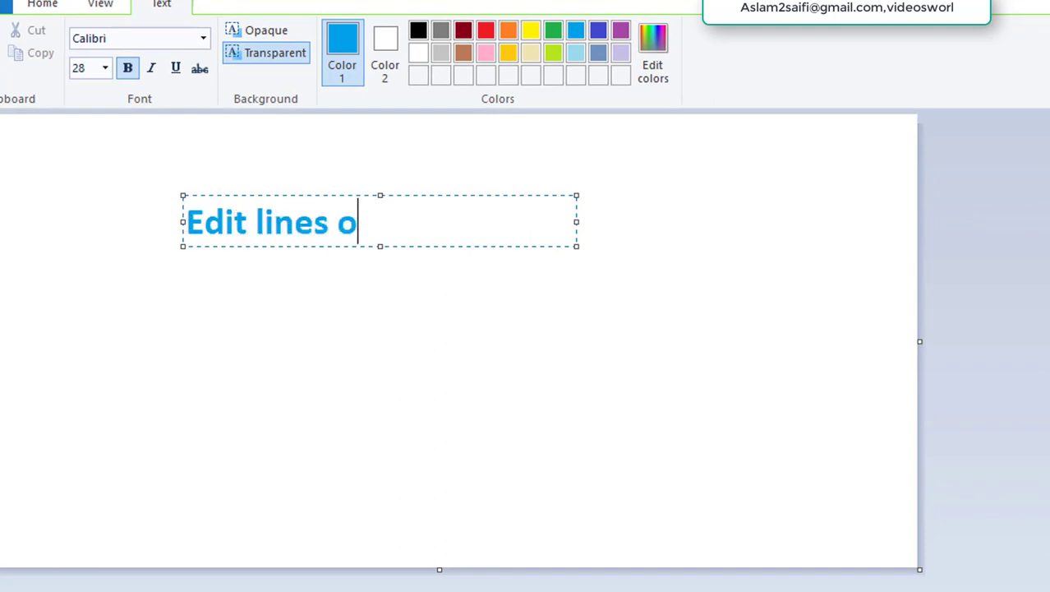
{"action": "type", "text": "r m"}
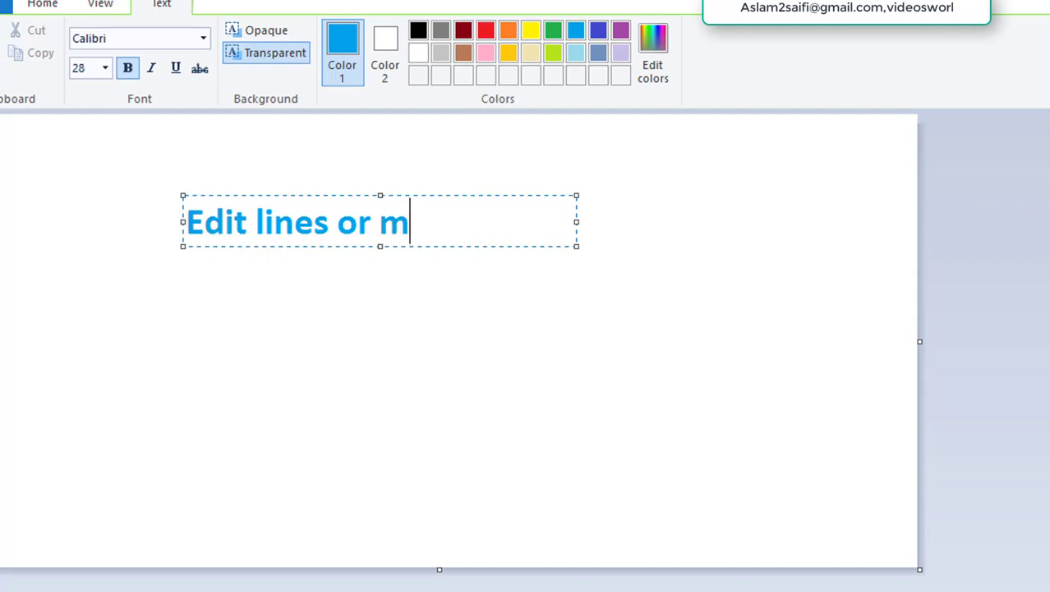
{"action": "type", "text": "ember"}
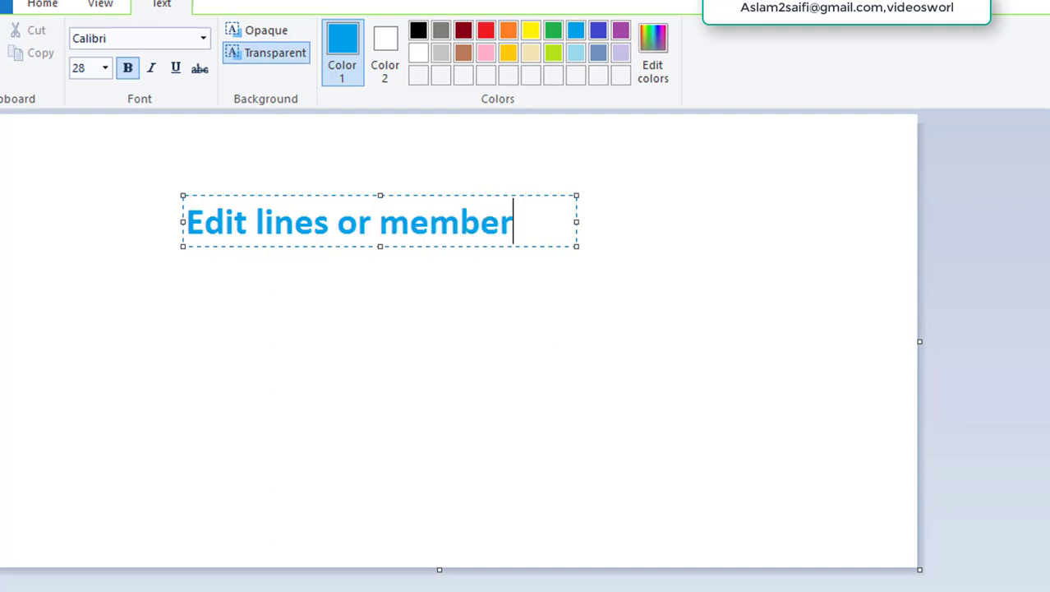
{"action": "type", "text": " or co"}
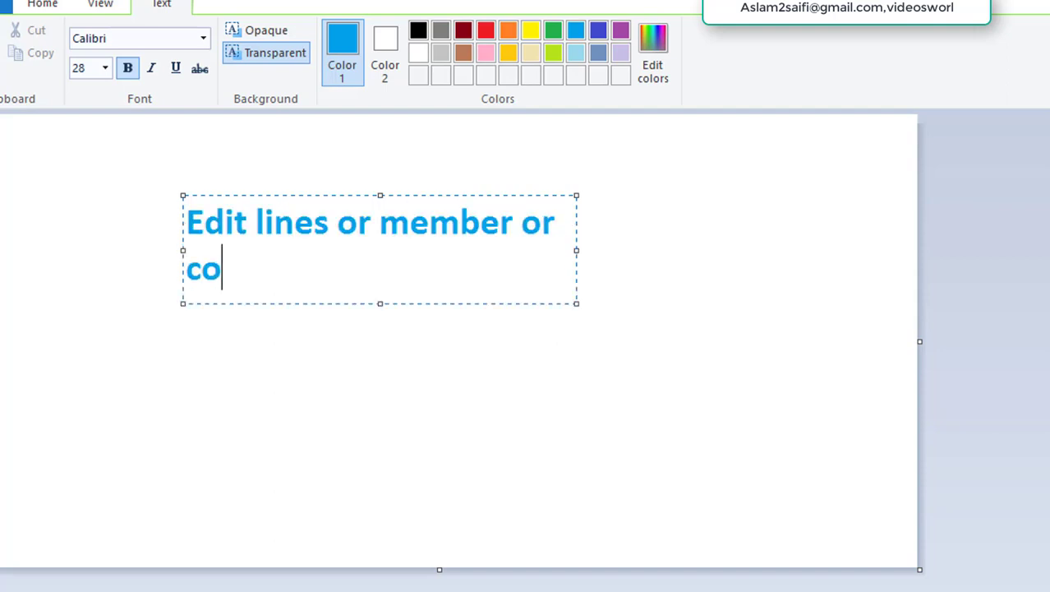
{"action": "type", "text": "lumn o"}
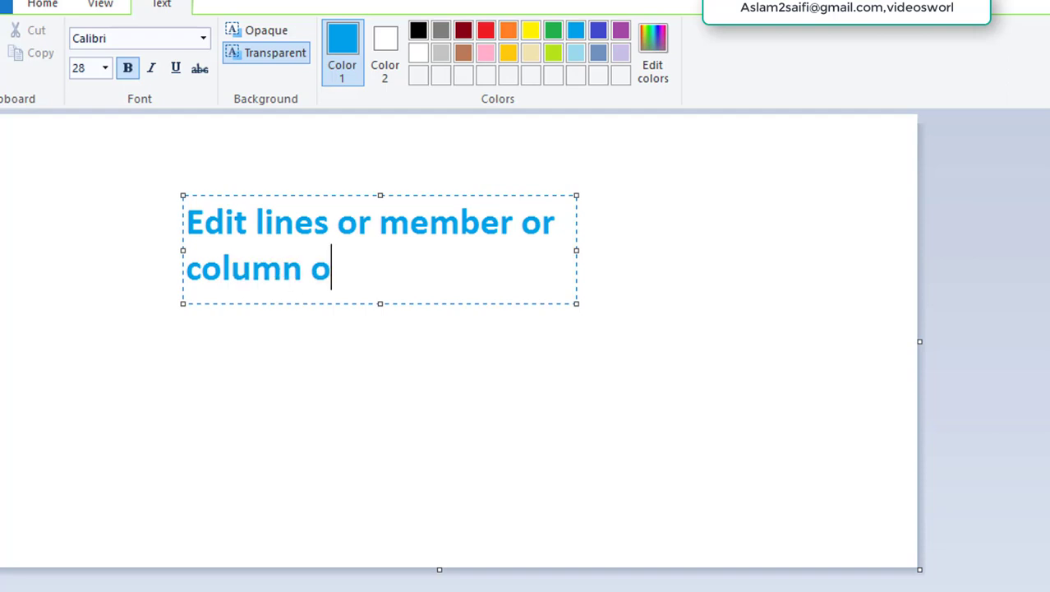
{"action": "type", "text": "r beam"}
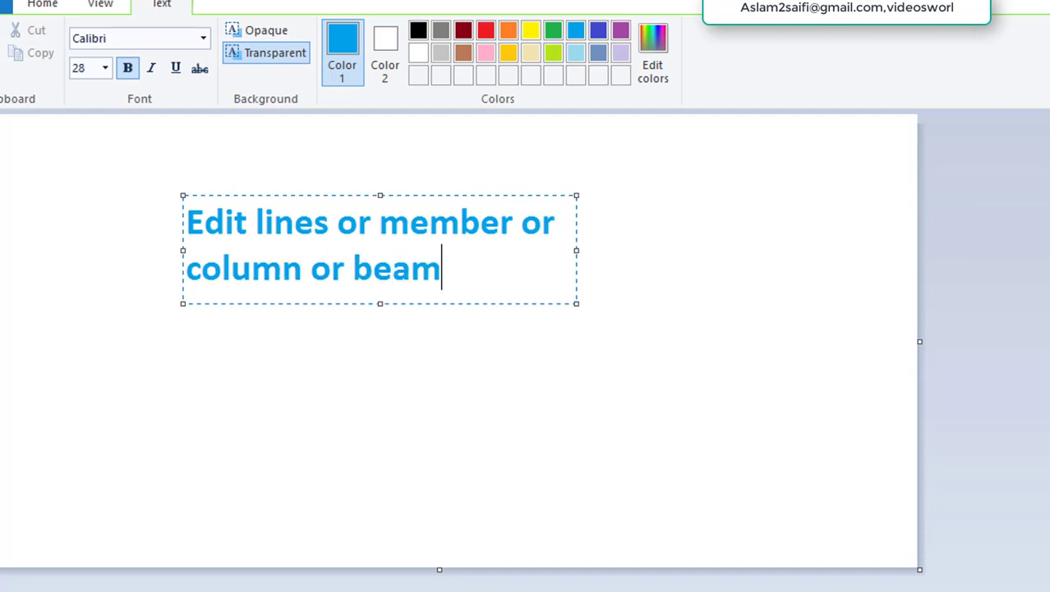
{"action": "type", "text": "s"}
{"action": "key", "text": "Return"}
{"action": "key", "text": "Return"}
{"action": "key", "text": "Return"}
{"action": "type", "text": "let"}
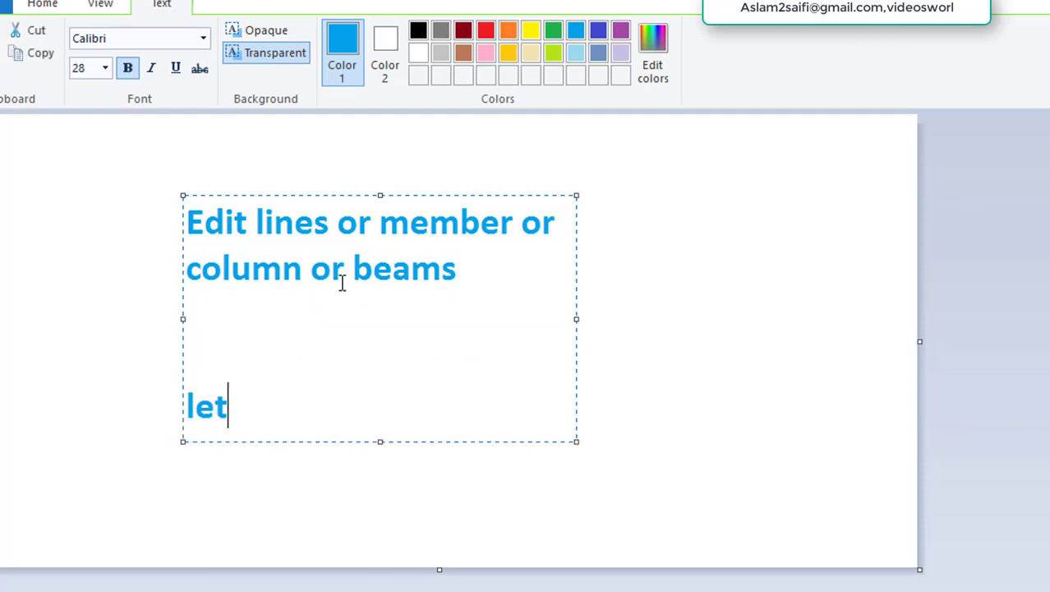
{"action": "type", "text": "s start"}
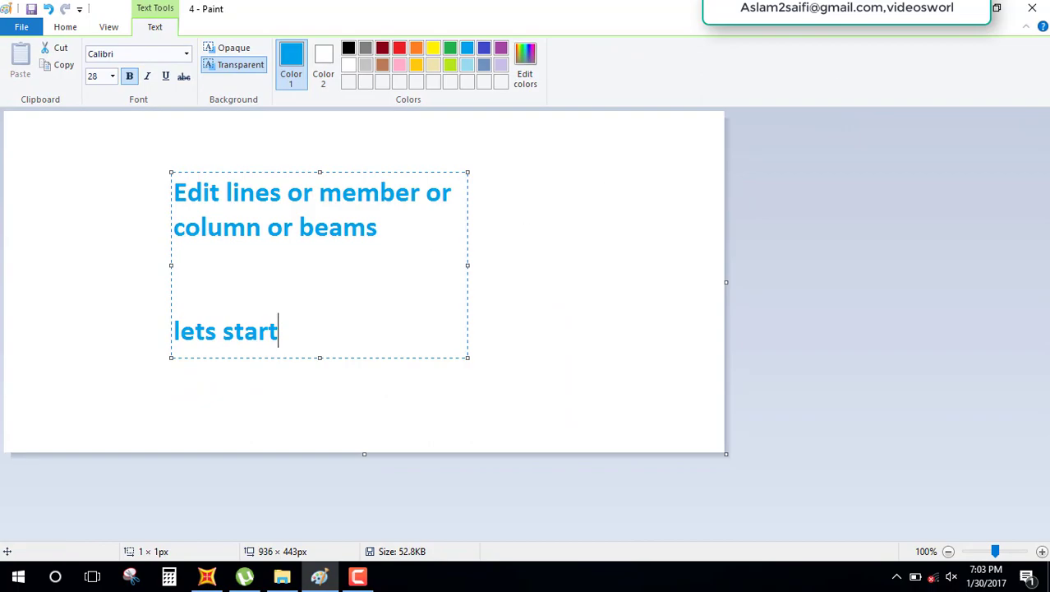
{"action": "key", "text": "super+d"}
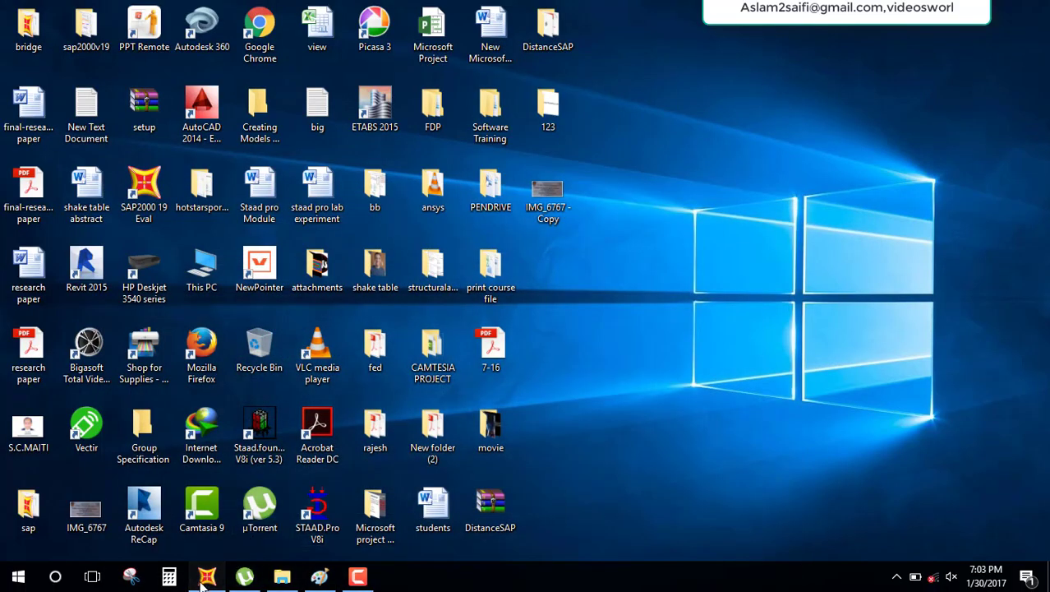
Start a new SAP2000 Grid Only model without saving, keeping the default 4×4×5 grid
{"action": "left_click", "coordinate": [206, 577]}
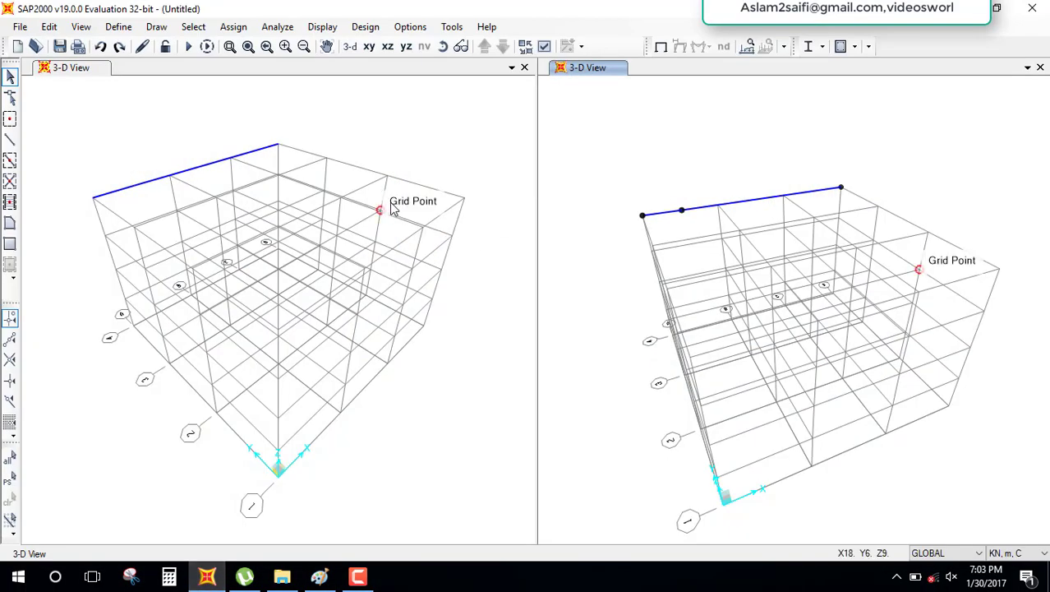
{"action": "left_click", "coordinate": [17, 46]}
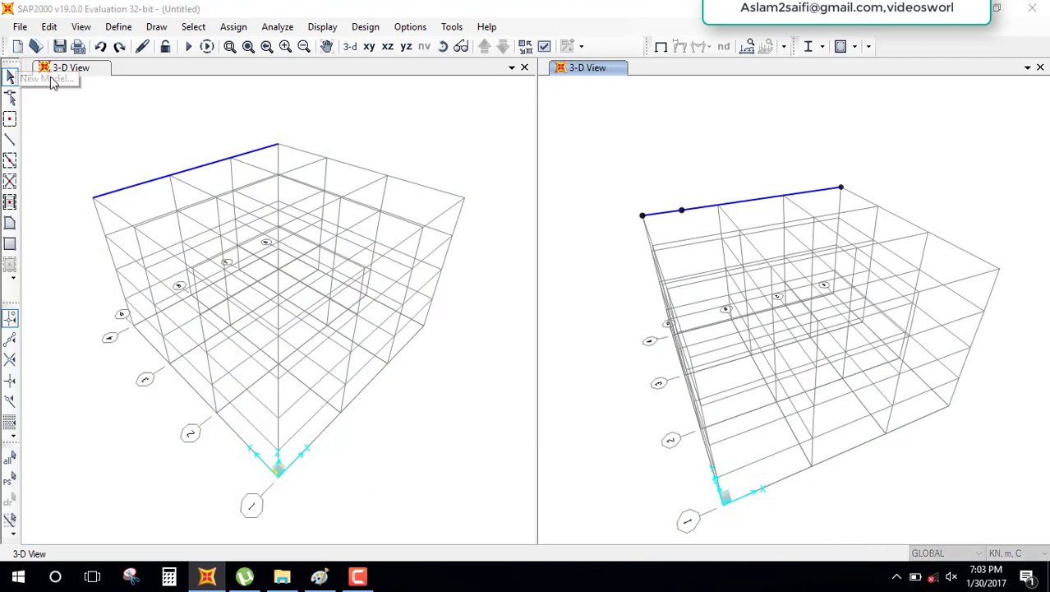
{"action": "left_click", "coordinate": [505, 346]}
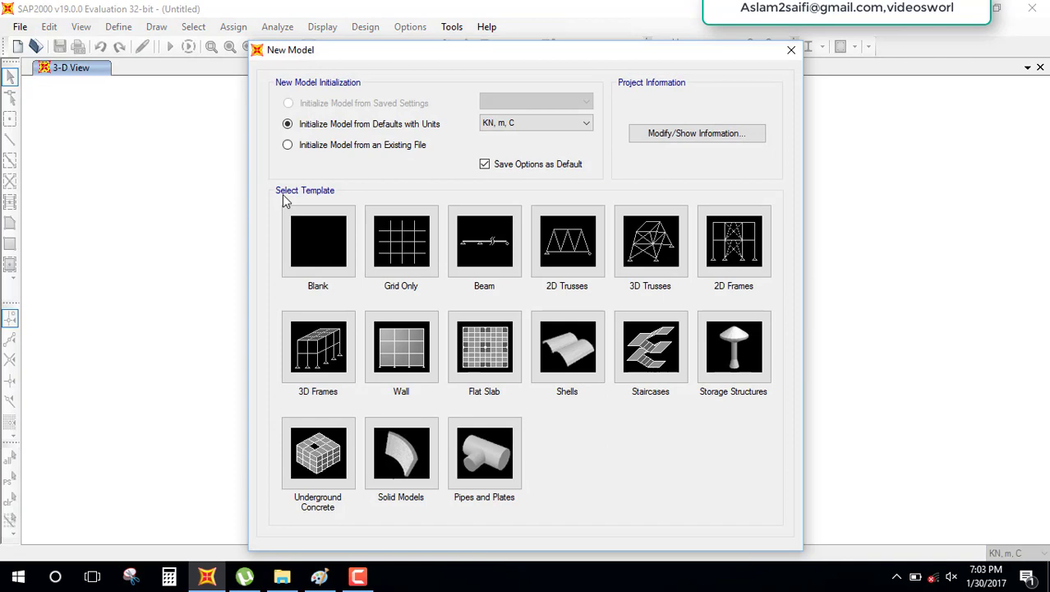
{"action": "left_click", "coordinate": [401, 241]}
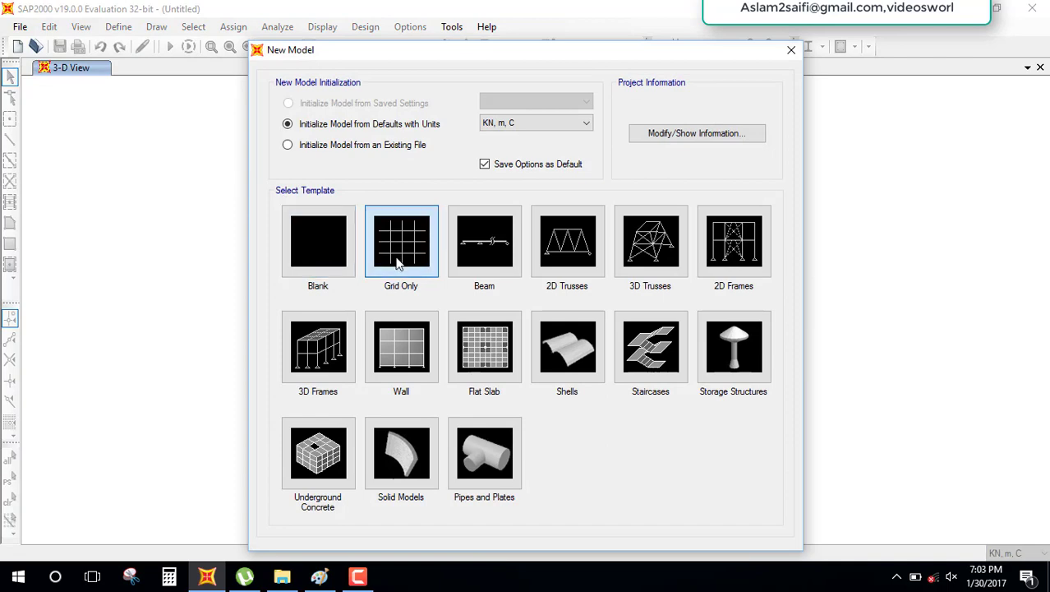
{"action": "left_click", "coordinate": [499, 475]}
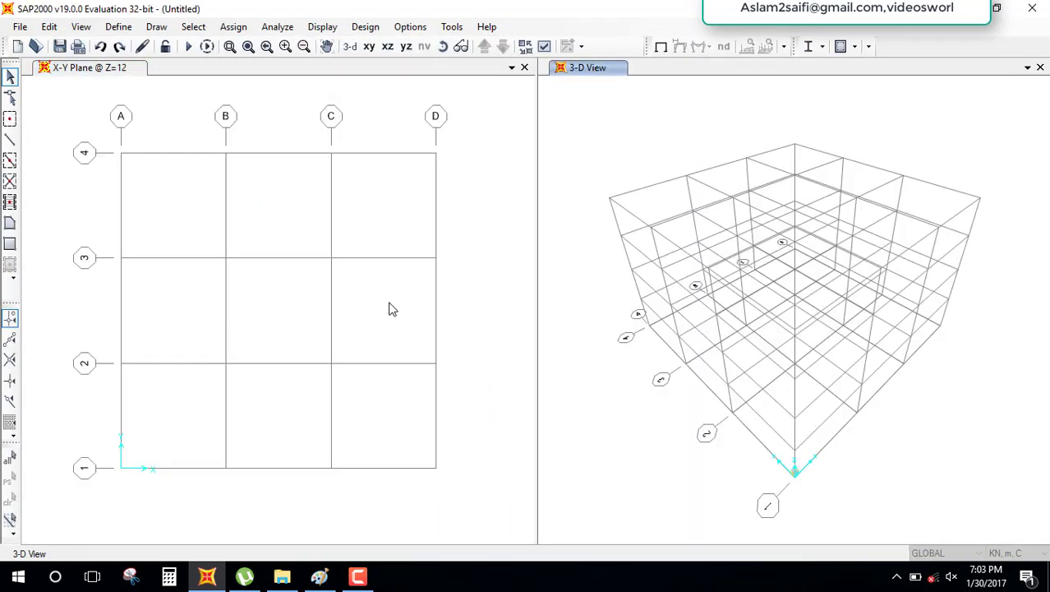
Draw four frame beams around the A4–D4–D1–A1 perimeter at Z=12
{"action": "left_click", "coordinate": [9, 141]}
{"action": "left_click", "coordinate": [121, 153]}
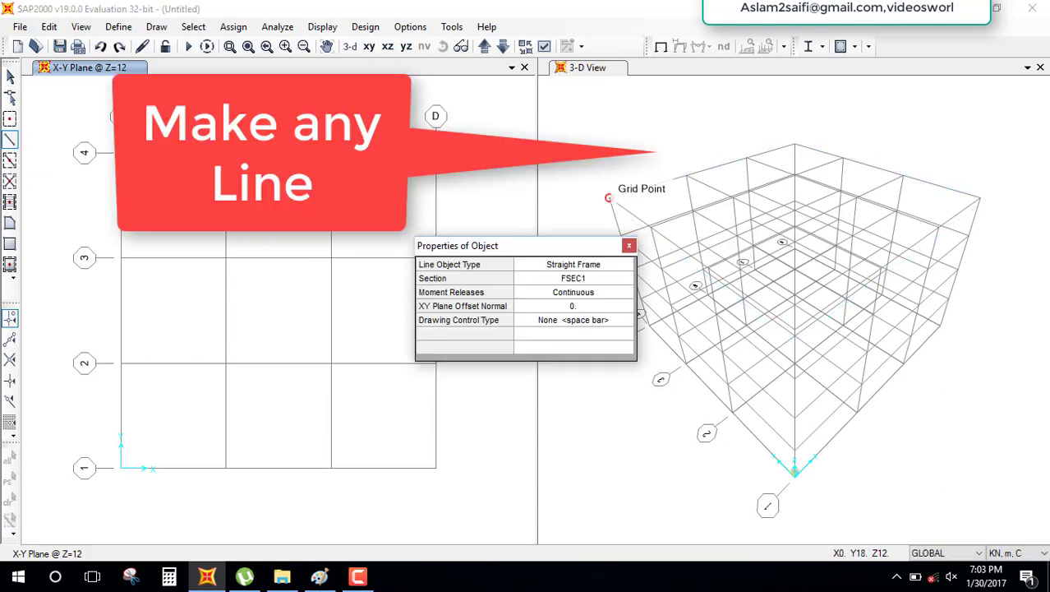
{"action": "double_click", "coordinate": [436, 154]}
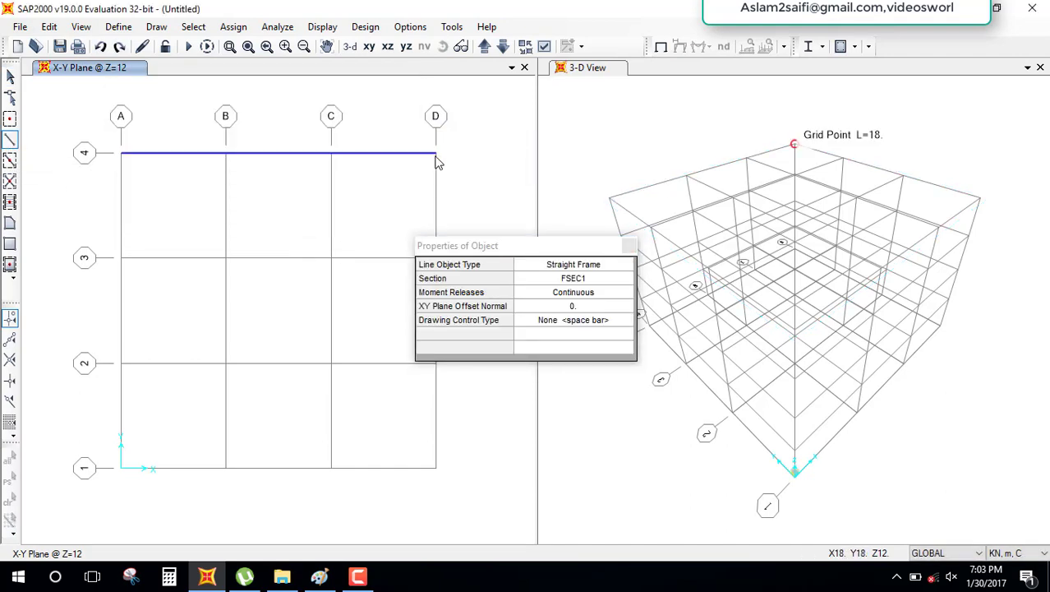
{"action": "left_click", "coordinate": [436, 467]}
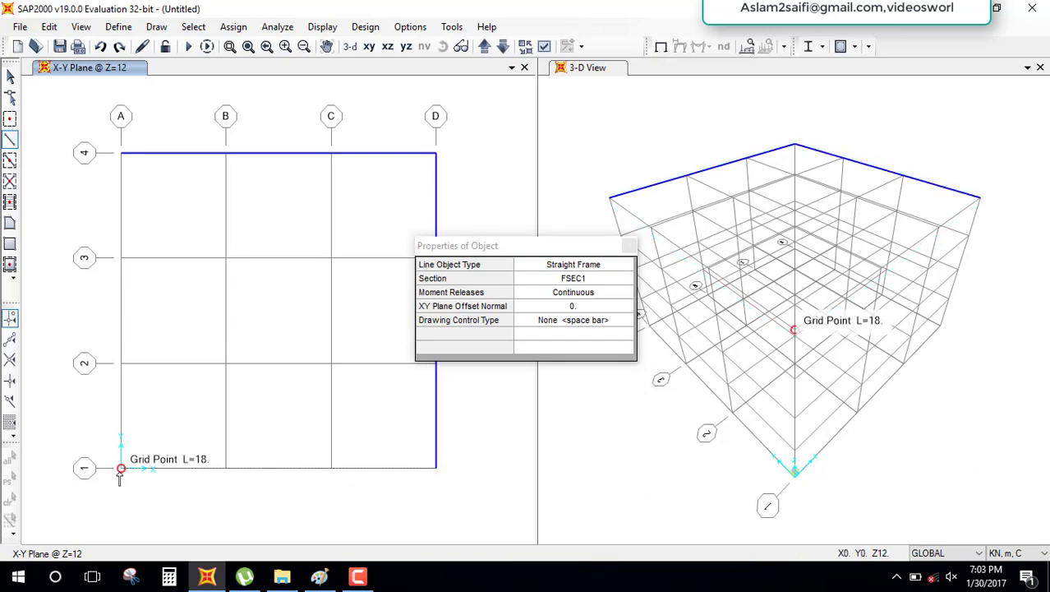
{"action": "left_click", "coordinate": [121, 469]}
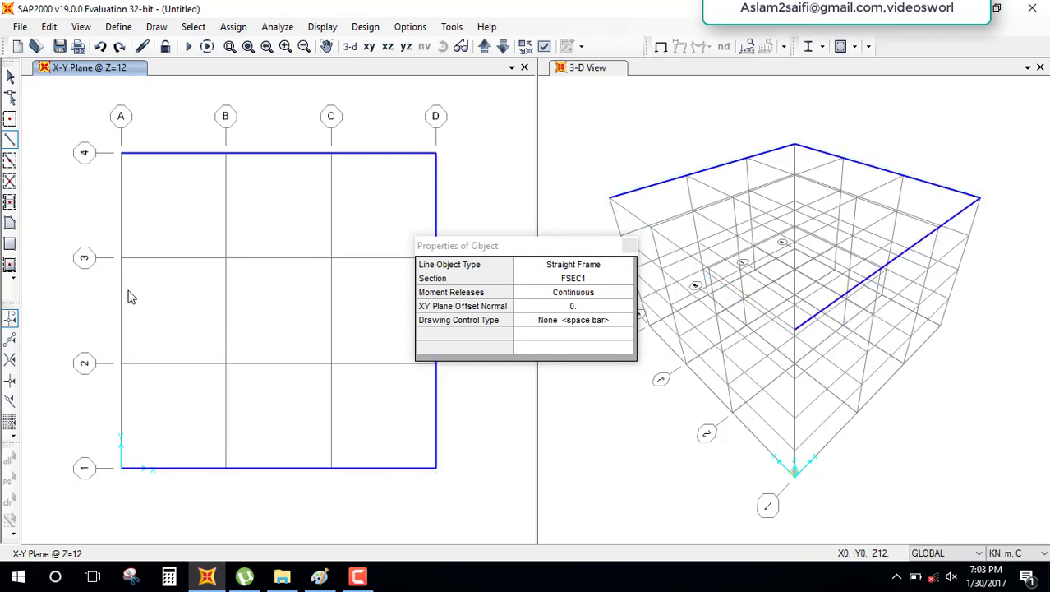
{"action": "left_click", "coordinate": [121, 153]}
{"action": "left_click", "coordinate": [629, 246]}
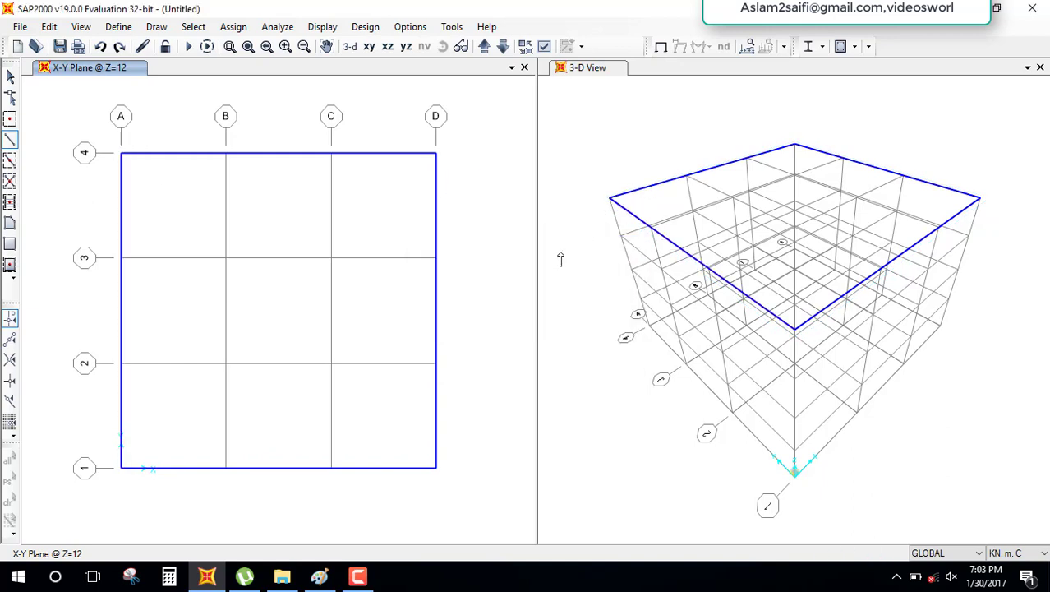
{"action": "key", "text": "Escape"}
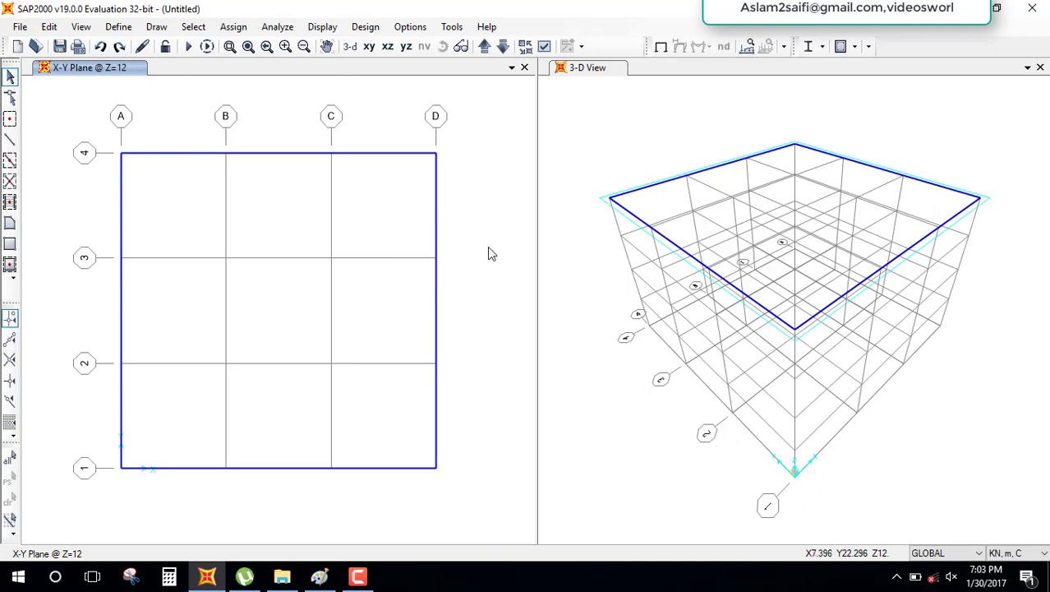
Return to SAP2000, clear the selection and select the beam along grid line 4
{"action": "left_click", "coordinate": [896, 576]}
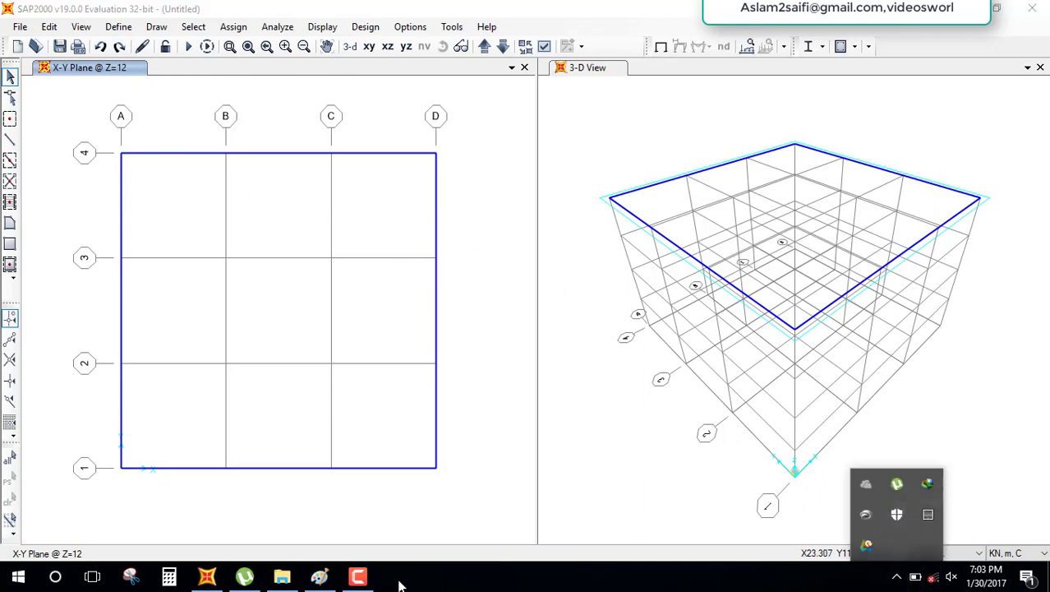
{"action": "left_click", "coordinate": [358, 576]}
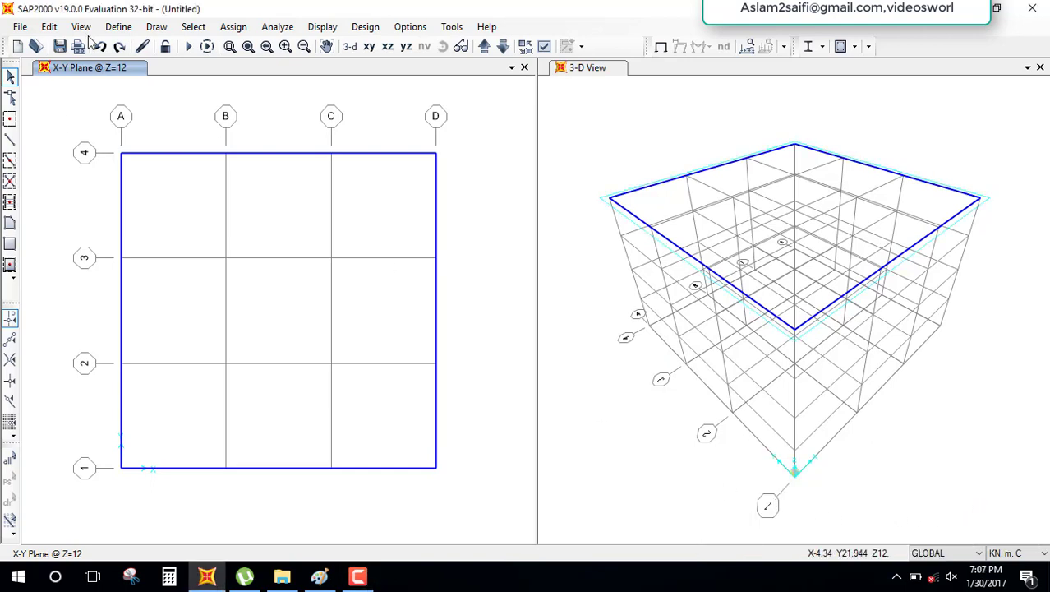
{"action": "left_click", "coordinate": [49, 27]}
{"action": "left_click", "coordinate": [442, 83]}
{"action": "left_click", "coordinate": [662, 184]}
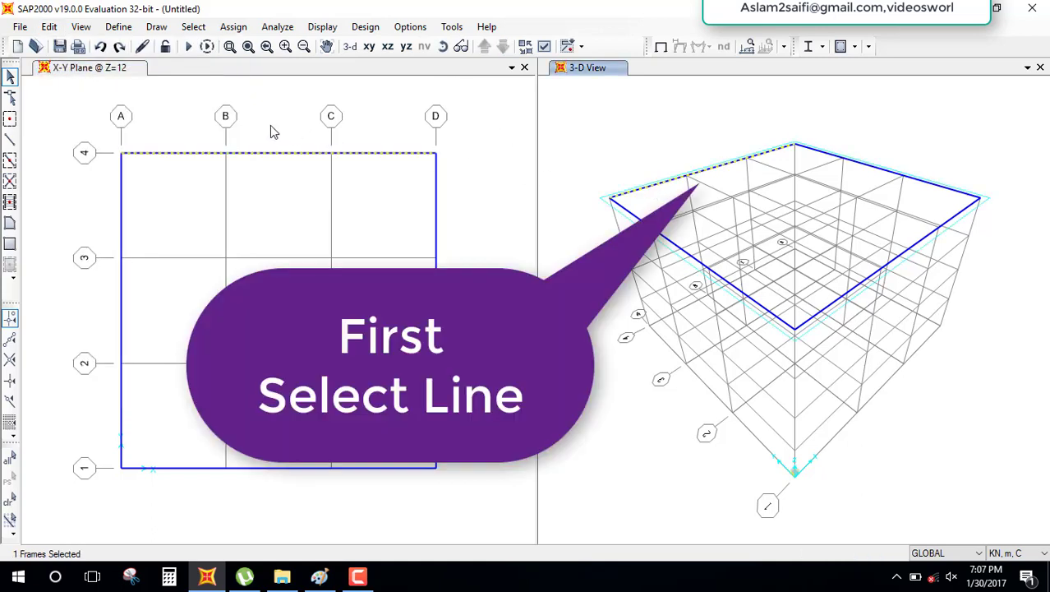
Open Divide Frames and choose Divide into Specified Number of Frames
{"action": "left_click", "coordinate": [49, 27]}
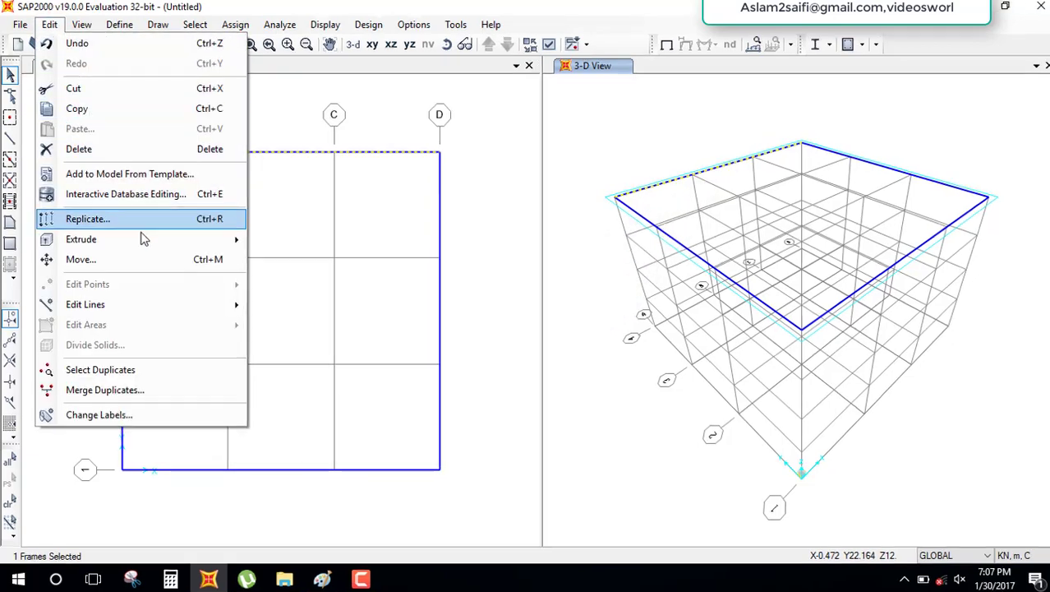
{"action": "mouse_move", "coordinate": [126, 317]}
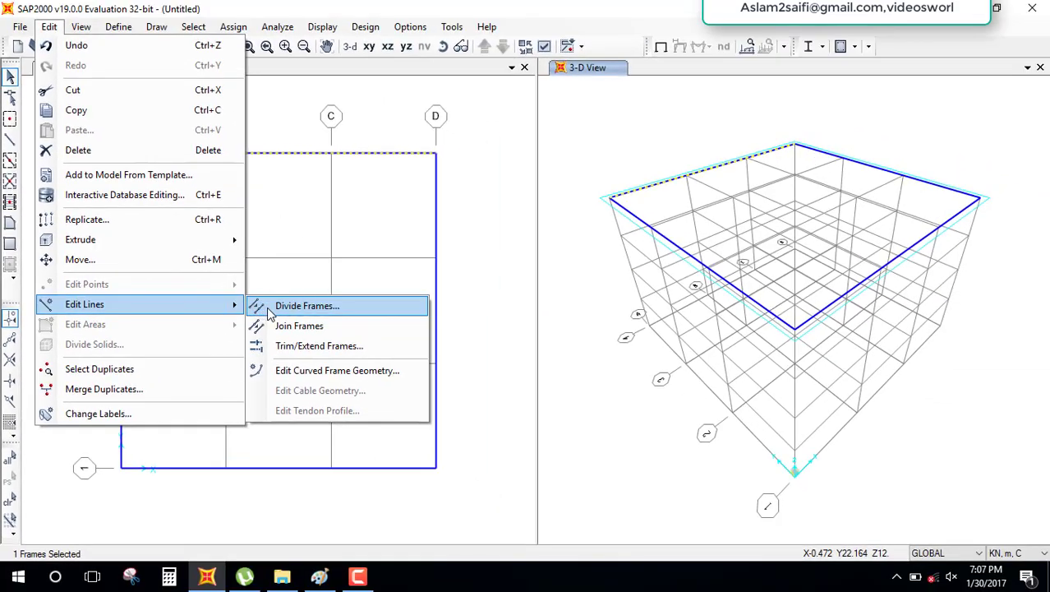
{"action": "left_click", "coordinate": [266, 307]}
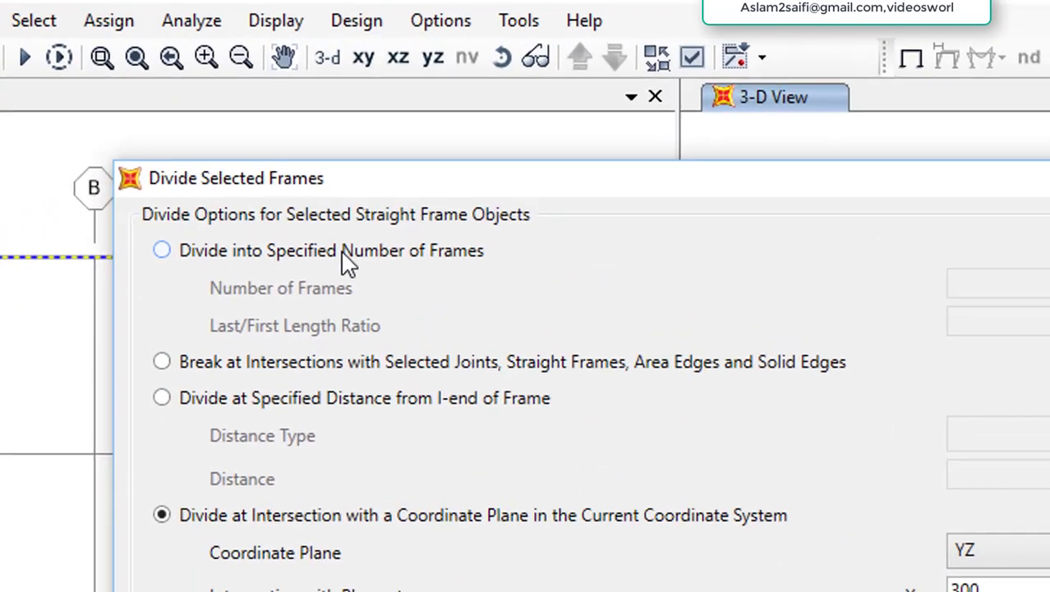
{"action": "left_click", "coordinate": [362, 171]}
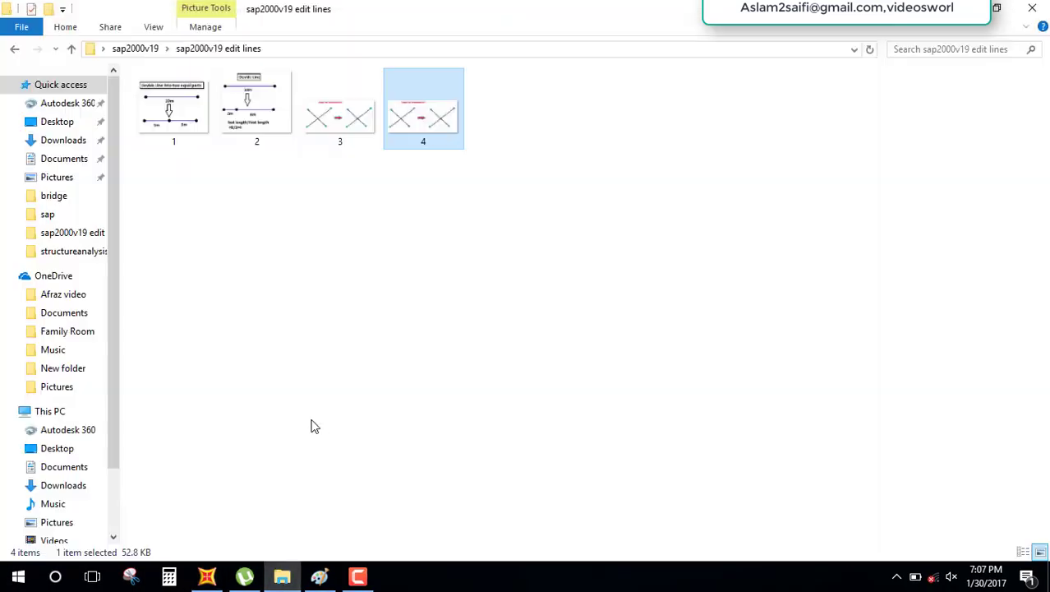
Open the first sketch, a 10 m line split into two 5 m parts, in Picasa Photo Viewer
{"action": "double_click", "coordinate": [205, 136]}
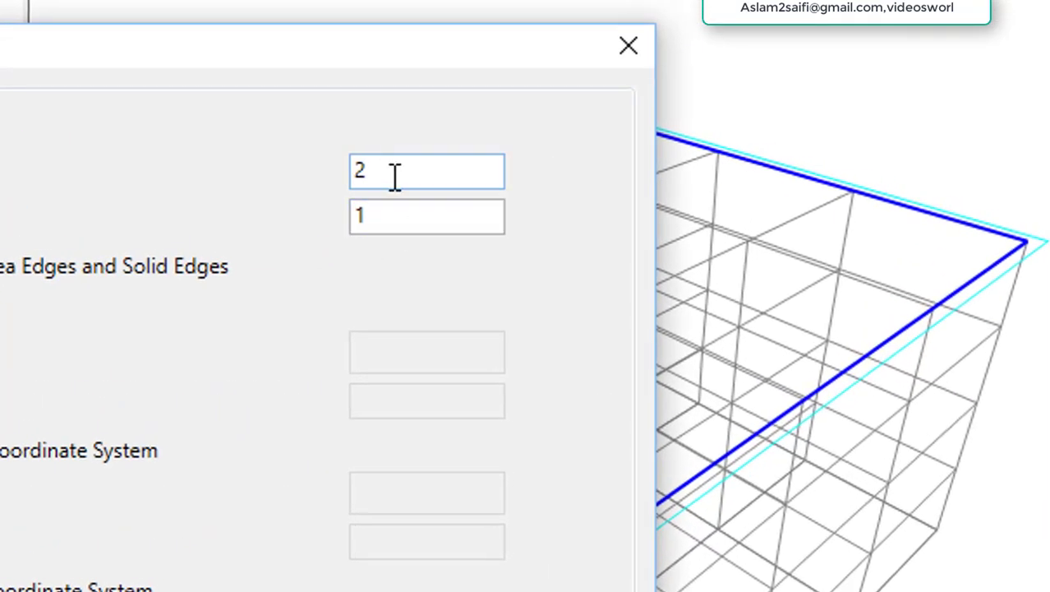
Divide the grid line 4 beam into 2 frames with a last/first length ratio of 1
{"action": "left_click_drag", "start_coordinate": [394, 176], "coordinate": [355, 204]}
{"action": "double_click", "coordinate": [370, 188]}
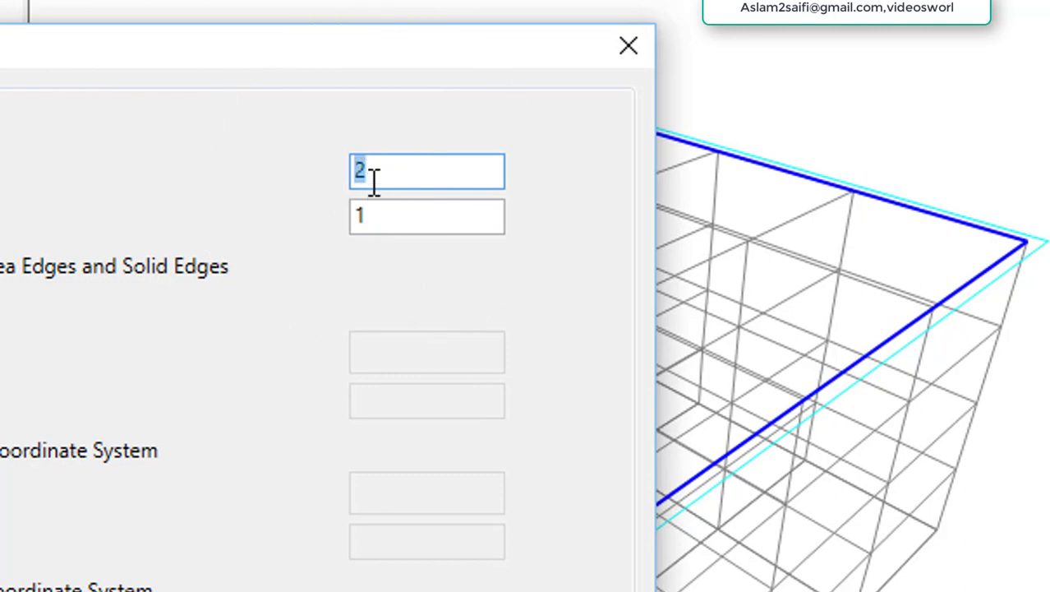
{"action": "double_click", "coordinate": [374, 176]}
{"action": "double_click", "coordinate": [378, 216]}
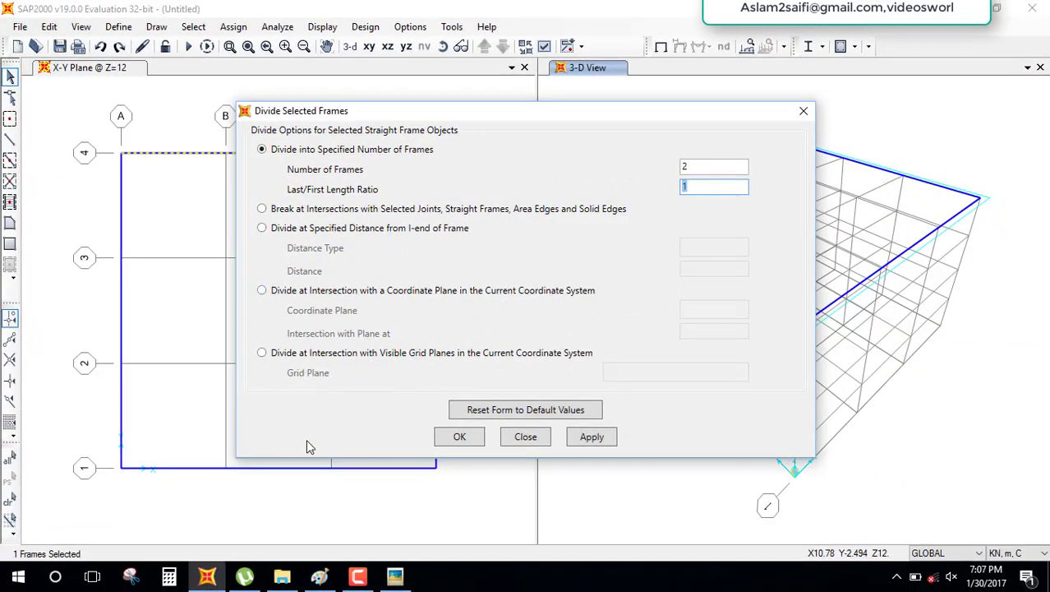
{"action": "left_click", "coordinate": [476, 440]}
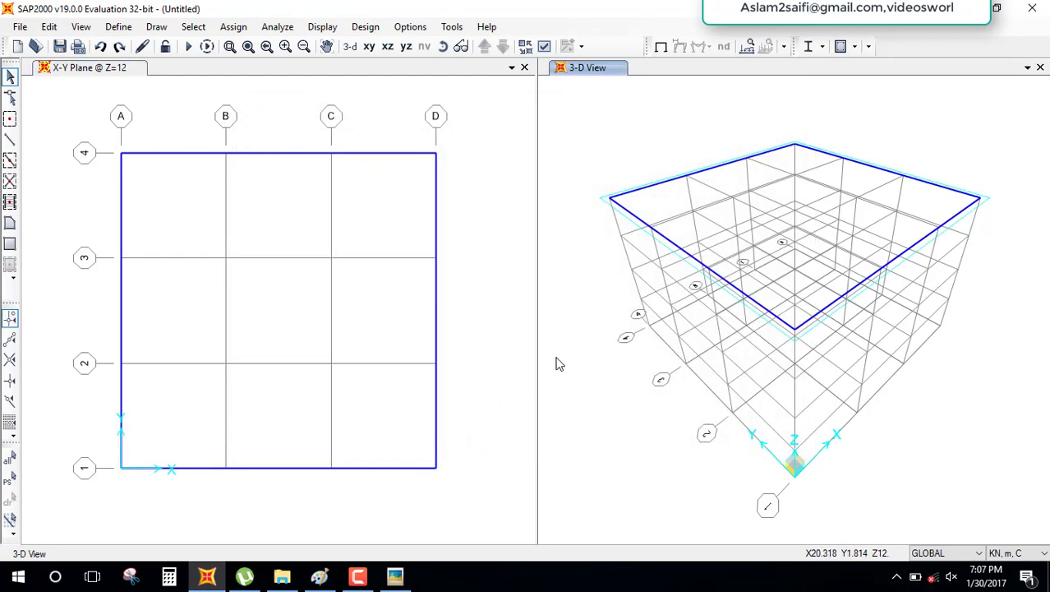
Turn on joint display in the 3-D view through Set Display Options
{"action": "left_click", "coordinate": [544, 47]}
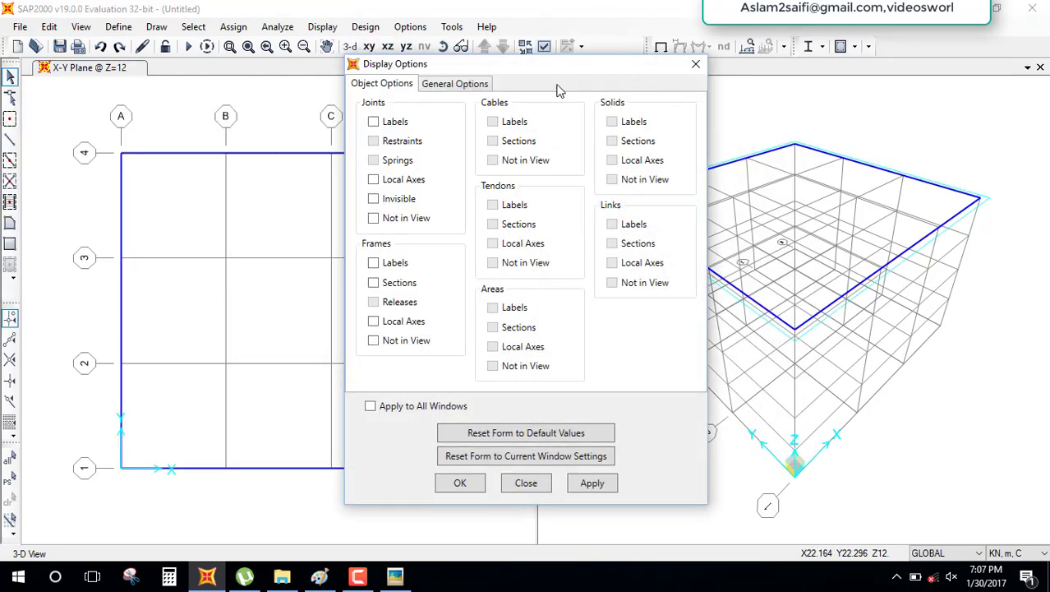
{"action": "left_click", "coordinate": [461, 85]}
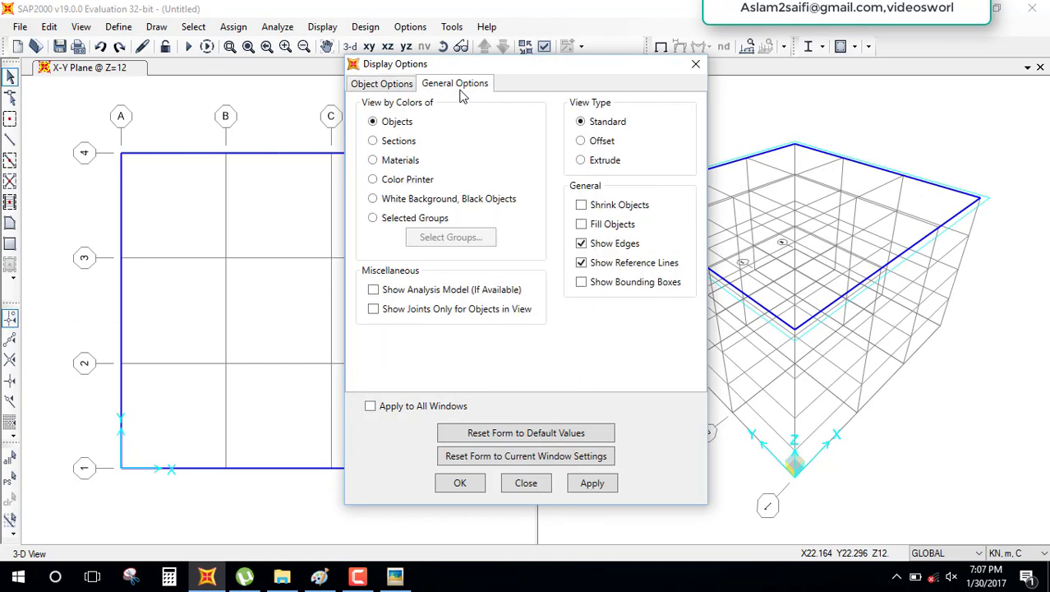
{"action": "left_click", "coordinate": [397, 88]}
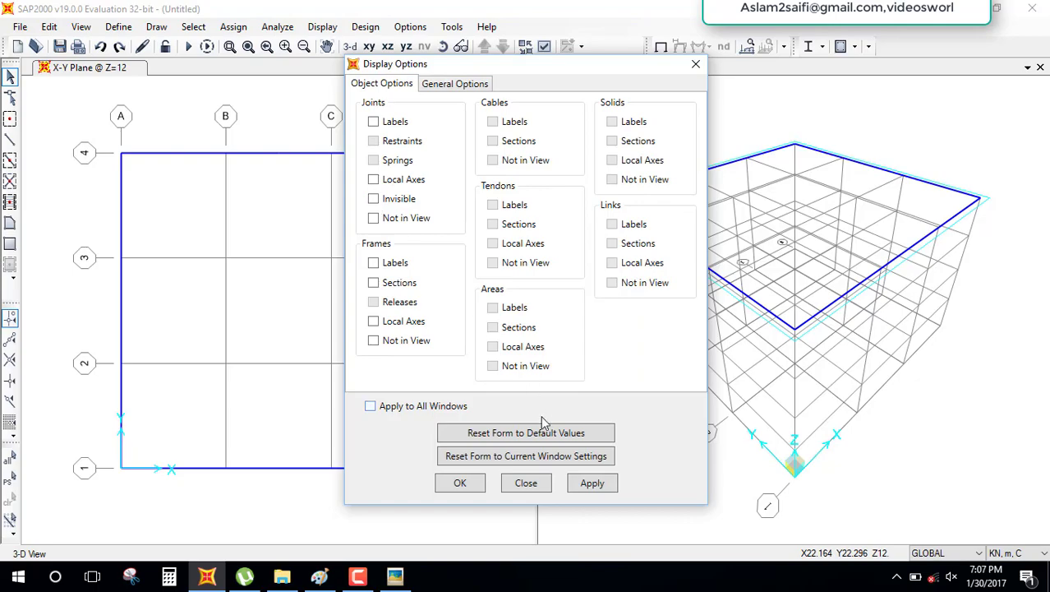
{"action": "left_click", "coordinate": [594, 484]}
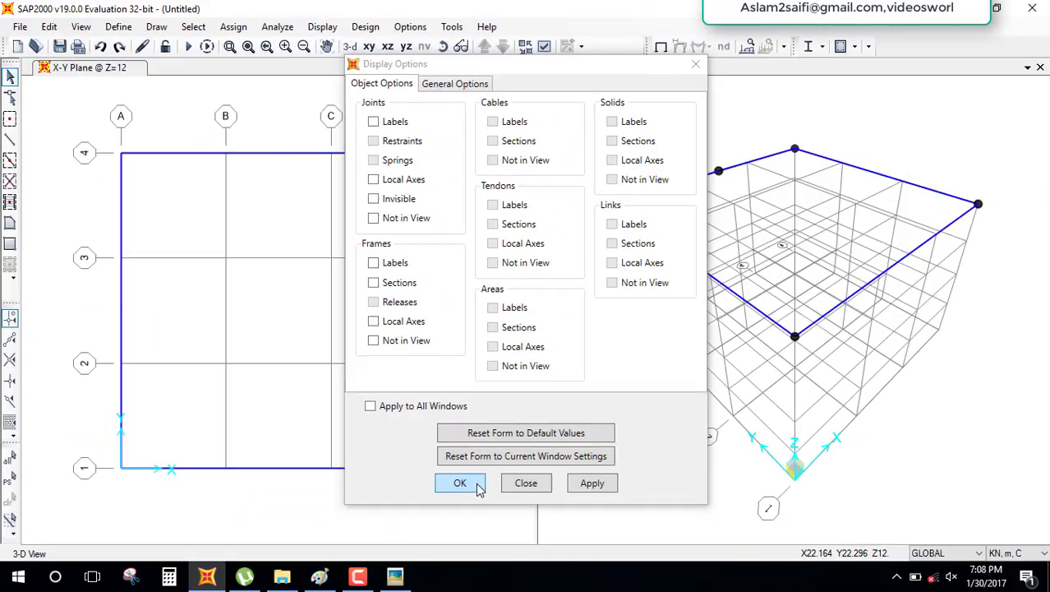
{"action": "left_click", "coordinate": [461, 483]}
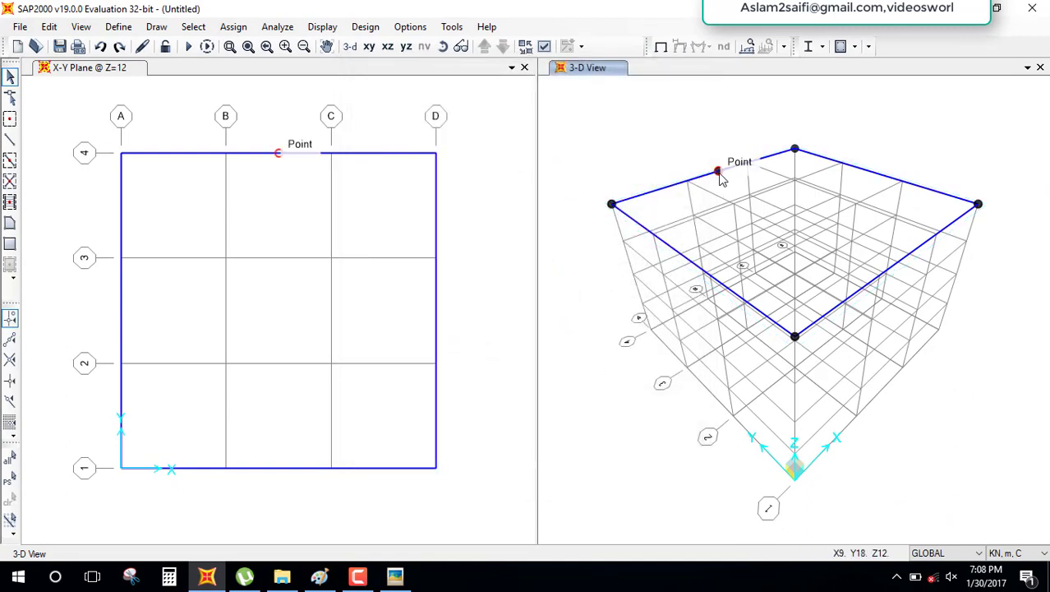
Select the grid line 1 roof beam and bring up its Divide Selected Frames dialog
{"action": "left_click", "coordinate": [898, 273]}
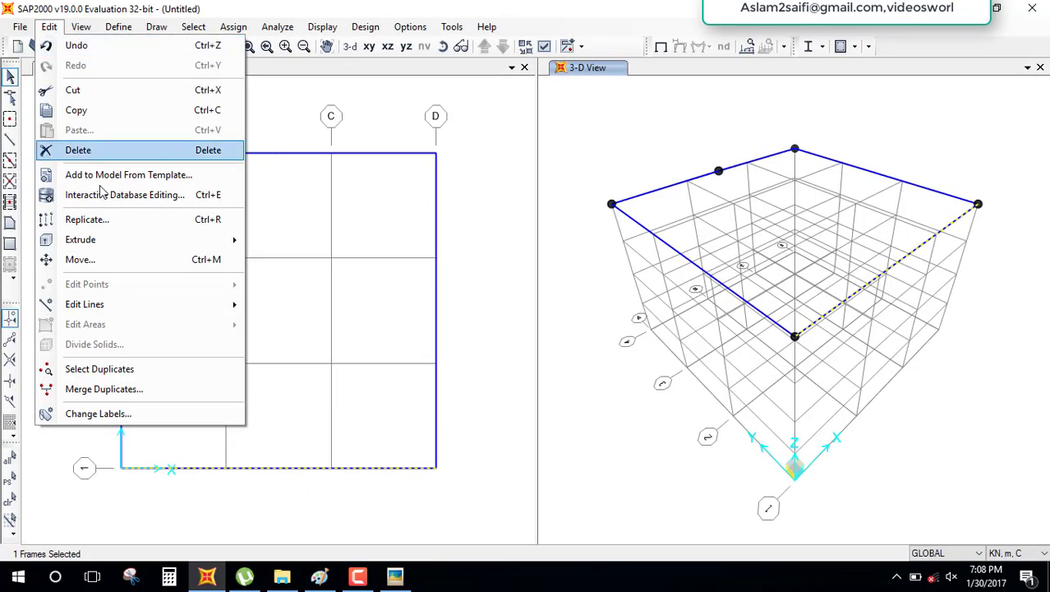
{"action": "left_click", "coordinate": [304, 307]}
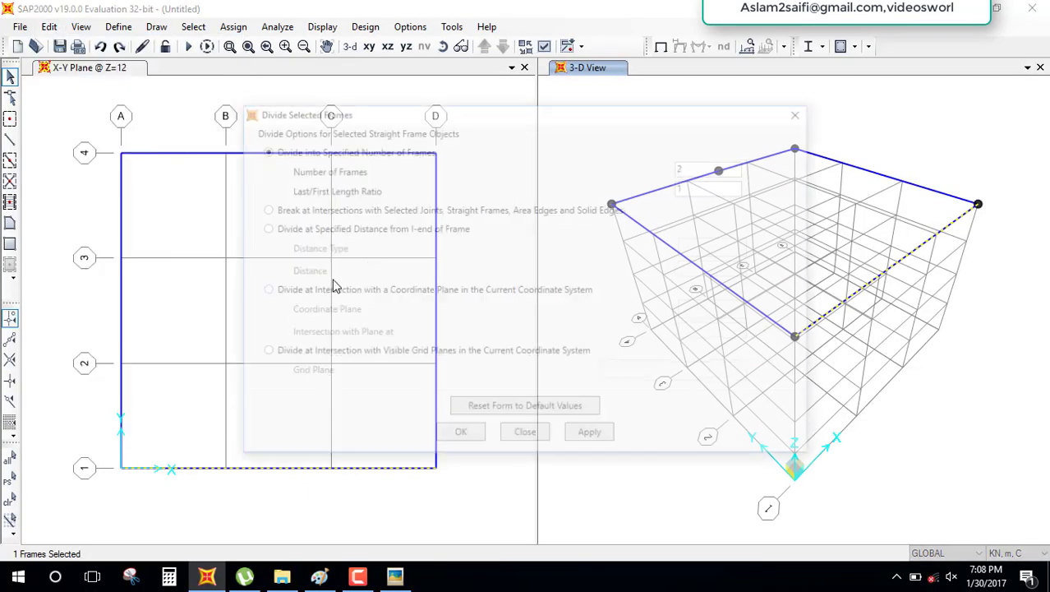
{"action": "left_click_drag", "start_coordinate": [527, 123], "coordinate": [464, 118]}
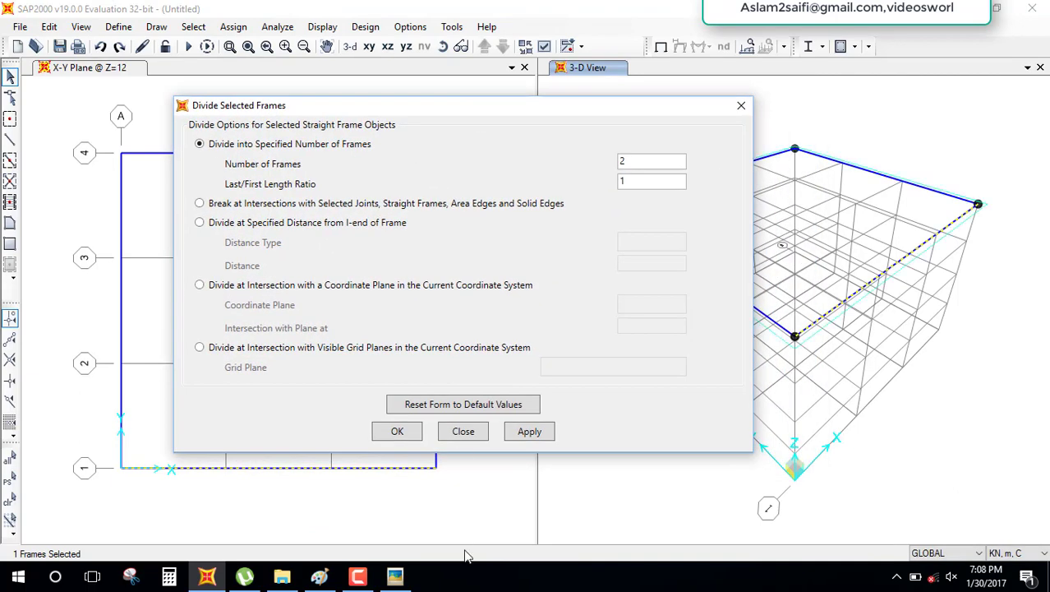
{"action": "left_click", "coordinate": [395, 575]}
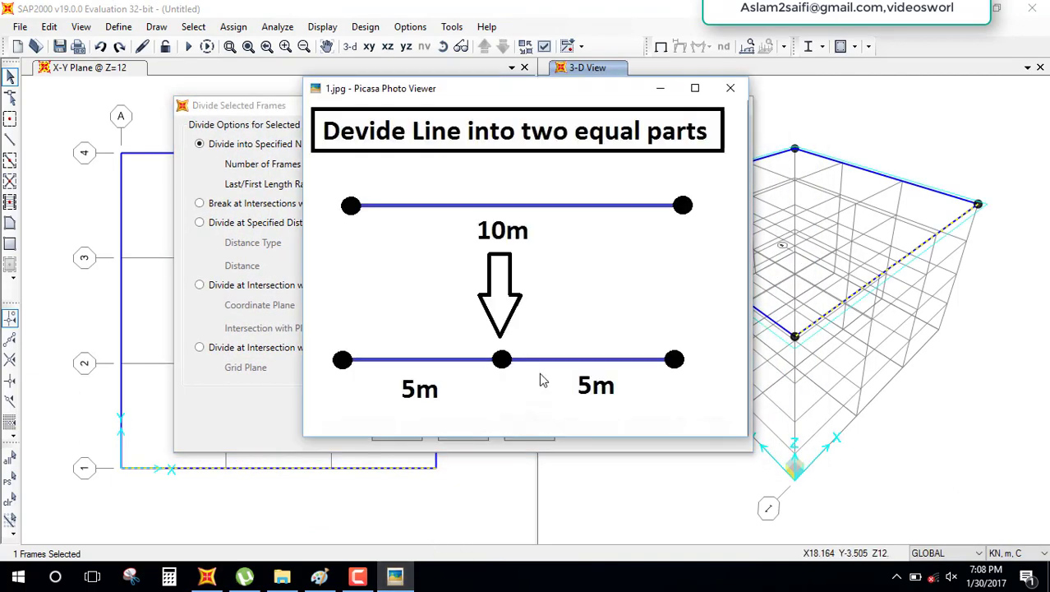
{"action": "key", "text": "Right"}
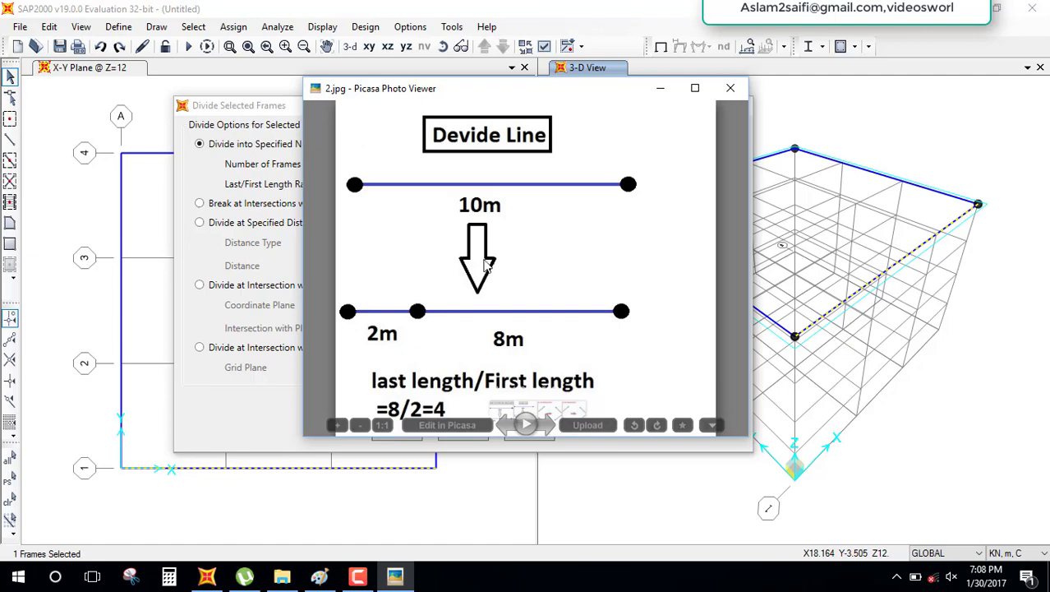
{"action": "scroll", "coordinate": [501, 230], "scroll_direction": "up", "scroll_amount": 1}
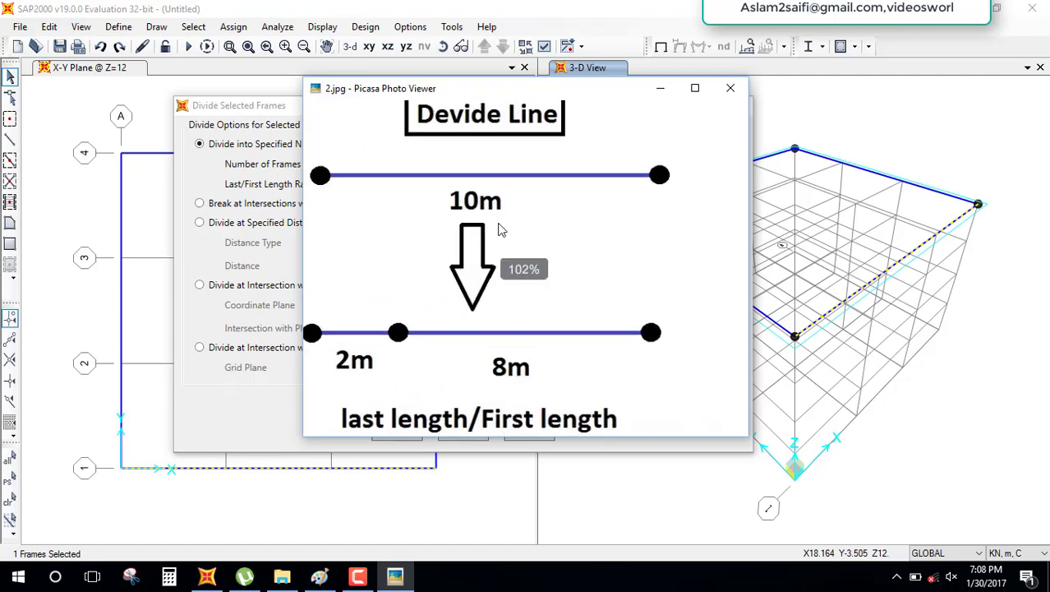
{"action": "left_click", "coordinate": [695, 88]}
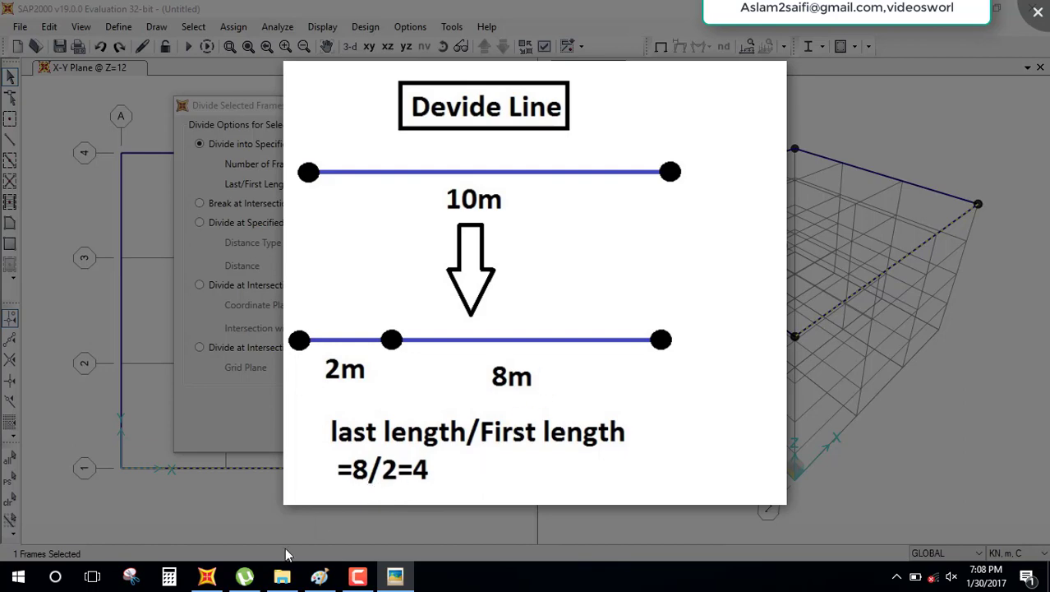
{"action": "left_click", "coordinate": [207, 576]}
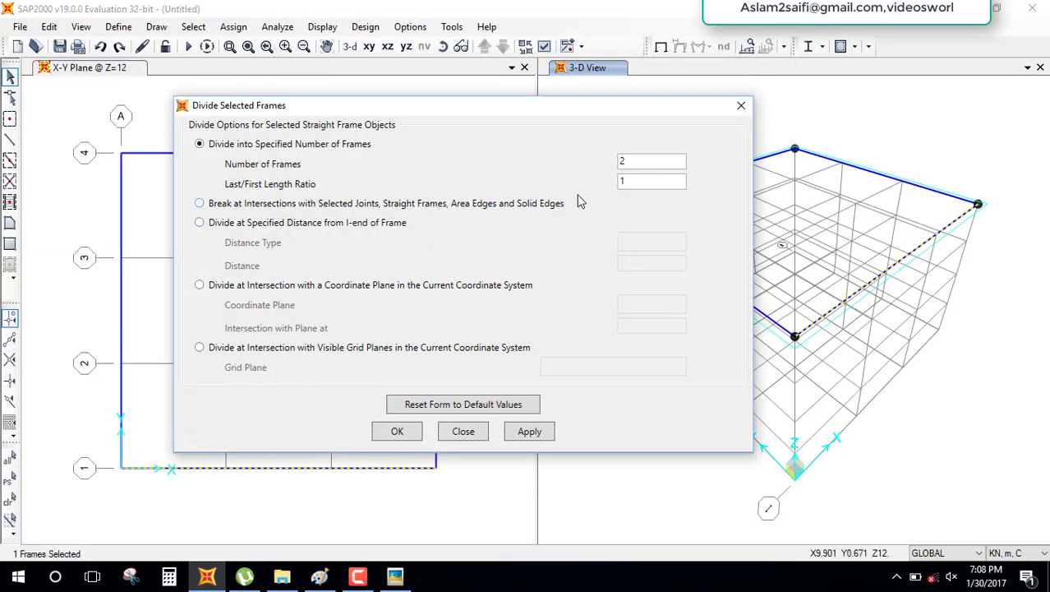
Divide the grid line 1 beam into 2 frames with a last/first length ratio of 4
{"action": "double_click", "coordinate": [630, 181]}
{"action": "type", "text": "4"}
{"action": "left_click", "coordinate": [417, 436]}
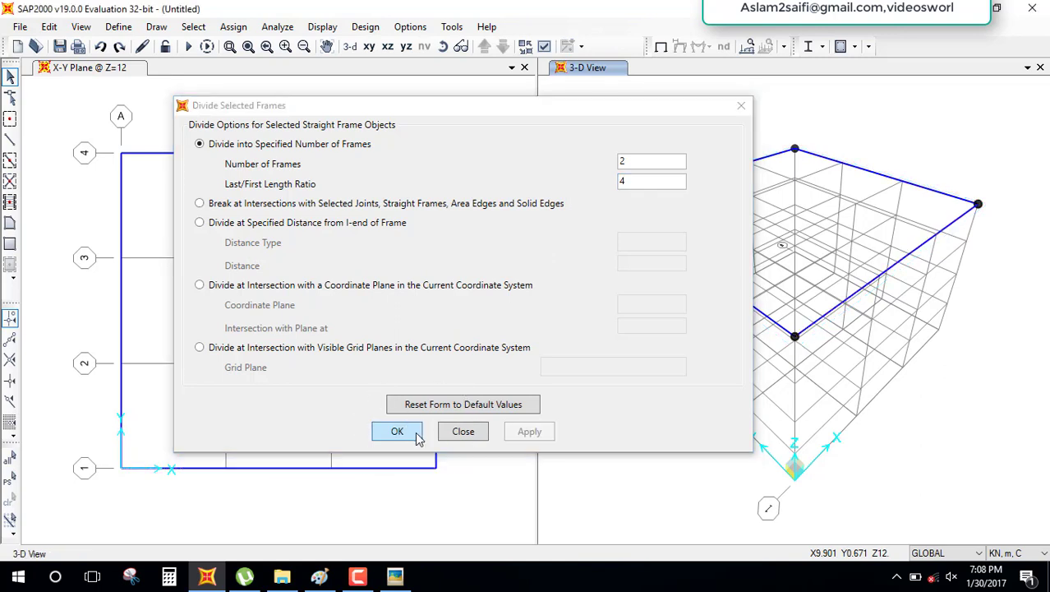
{"action": "key", "text": "Escape"}
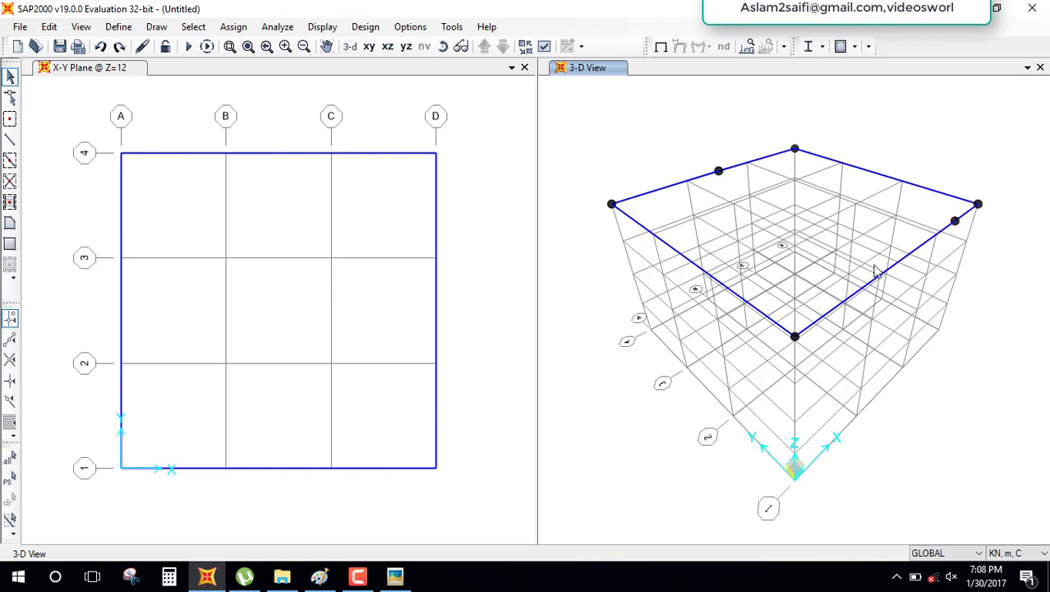
{"action": "left_click", "coordinate": [947, 258]}
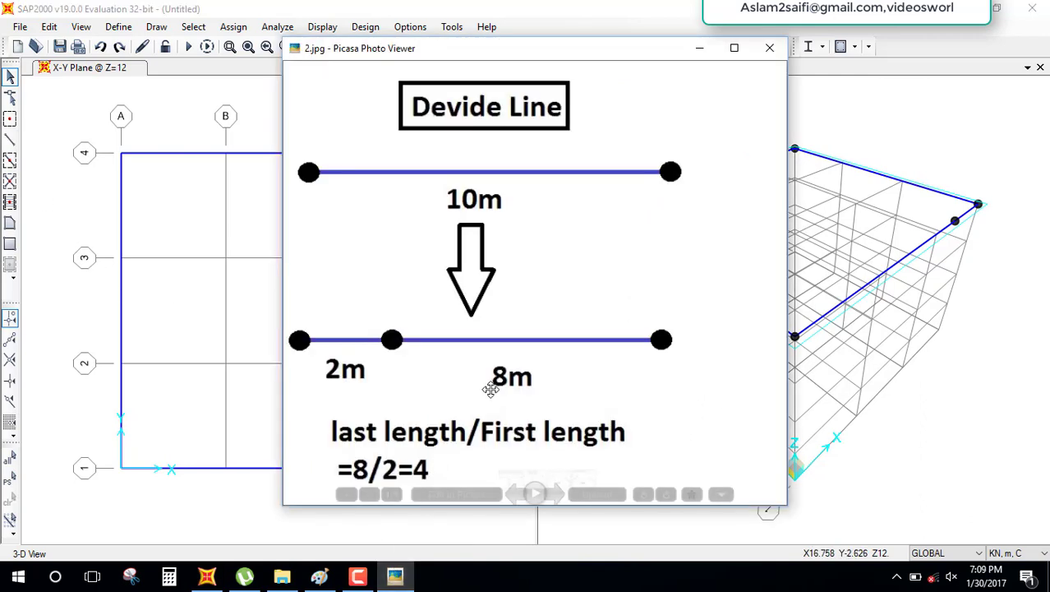
{"action": "key", "text": "Right"}
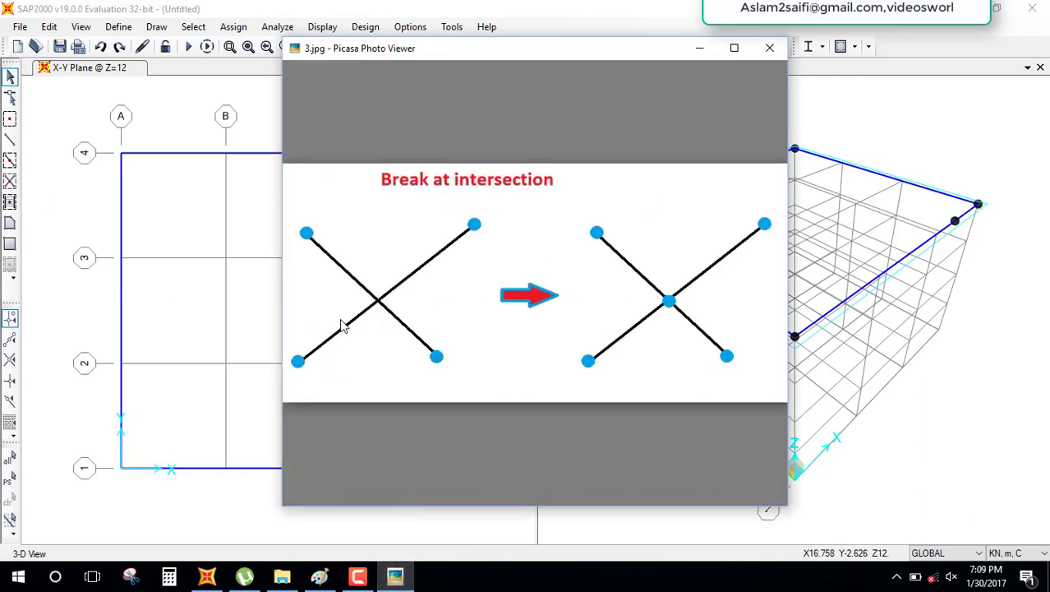
{"action": "left_click", "coordinate": [734, 47]}
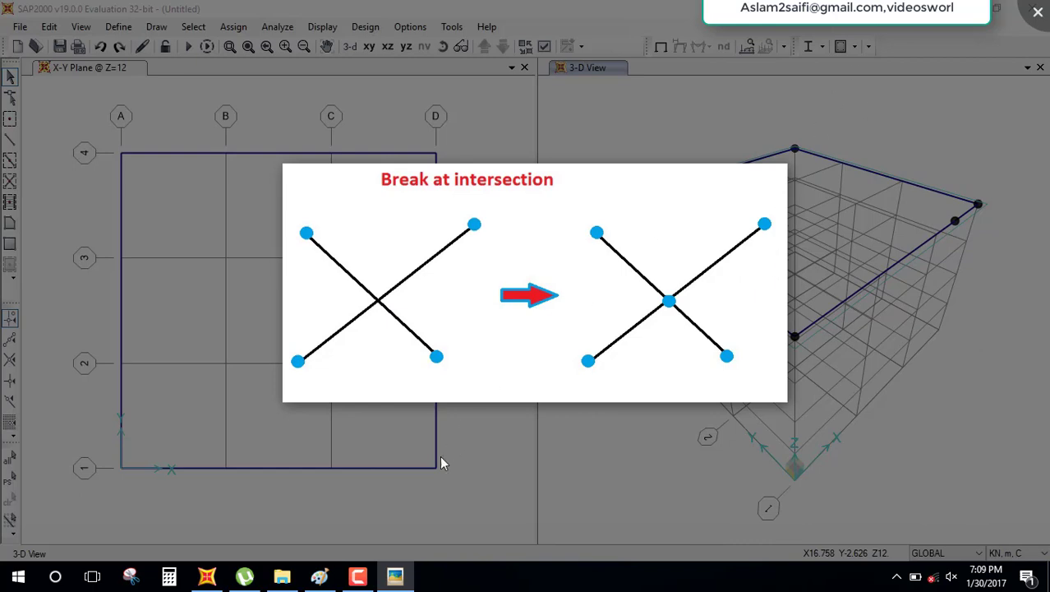
{"action": "left_click", "coordinate": [206, 575]}
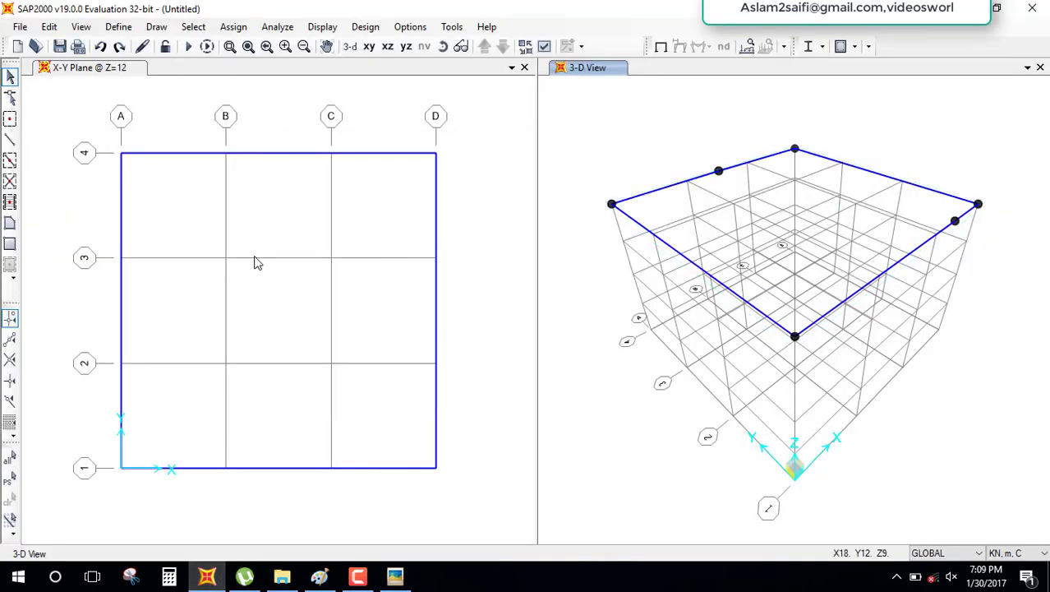
Draw two crossing diagonal frames between opposite Z=12 roof corners and select them
{"action": "key", "text": "alt+Tab"}
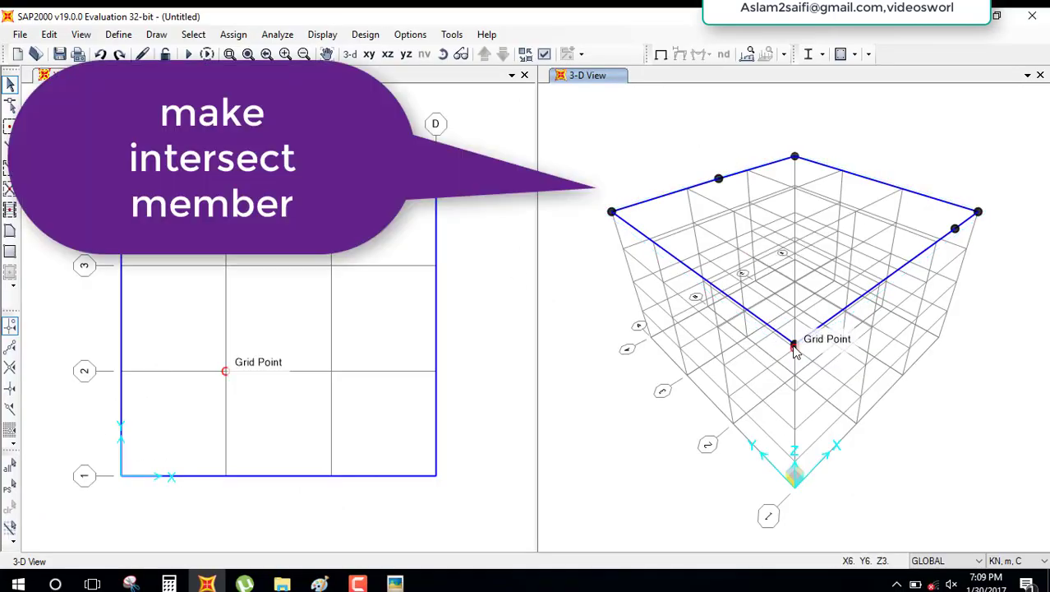
{"action": "left_click", "coordinate": [794, 345]}
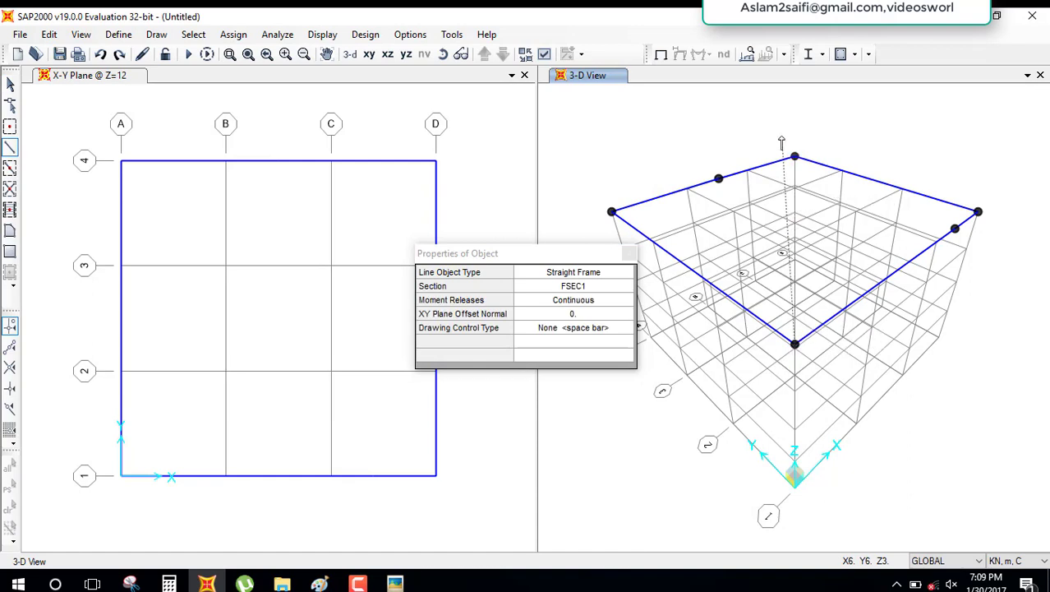
{"action": "left_click", "coordinate": [794, 156]}
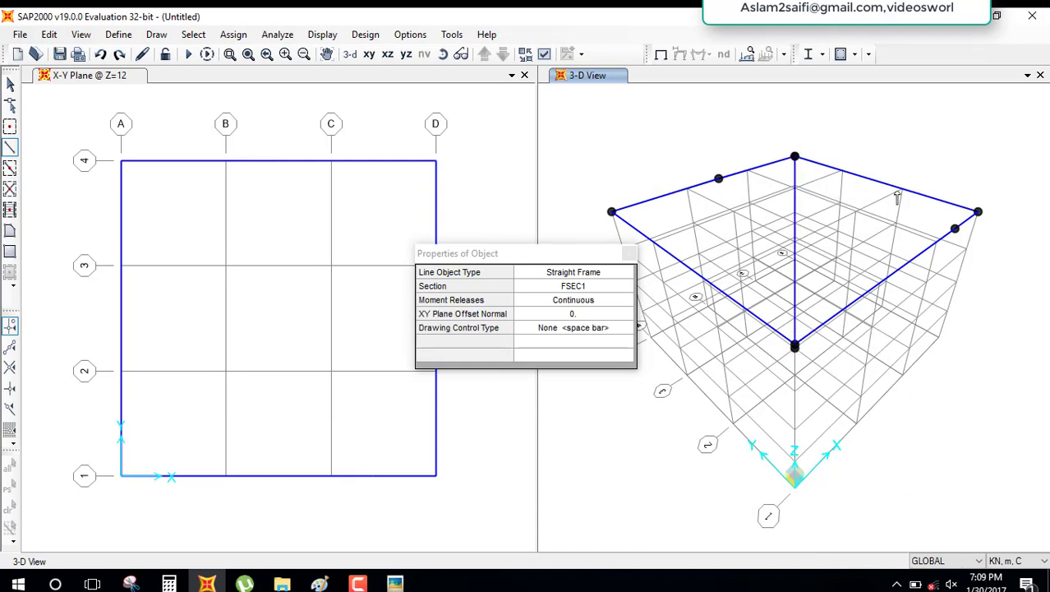
{"action": "left_click", "coordinate": [977, 212]}
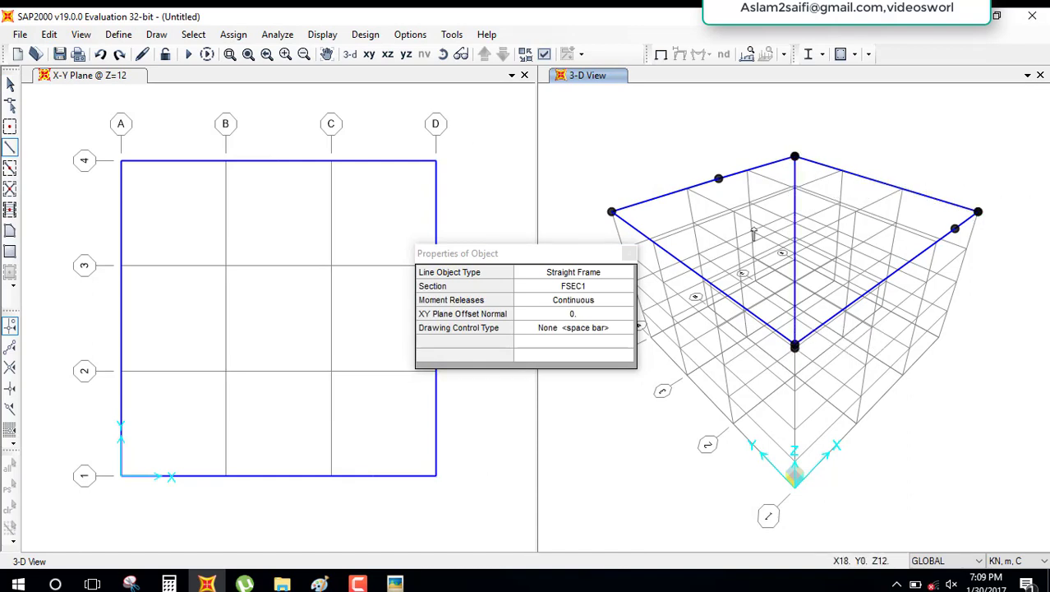
{"action": "double_click", "coordinate": [631, 215]}
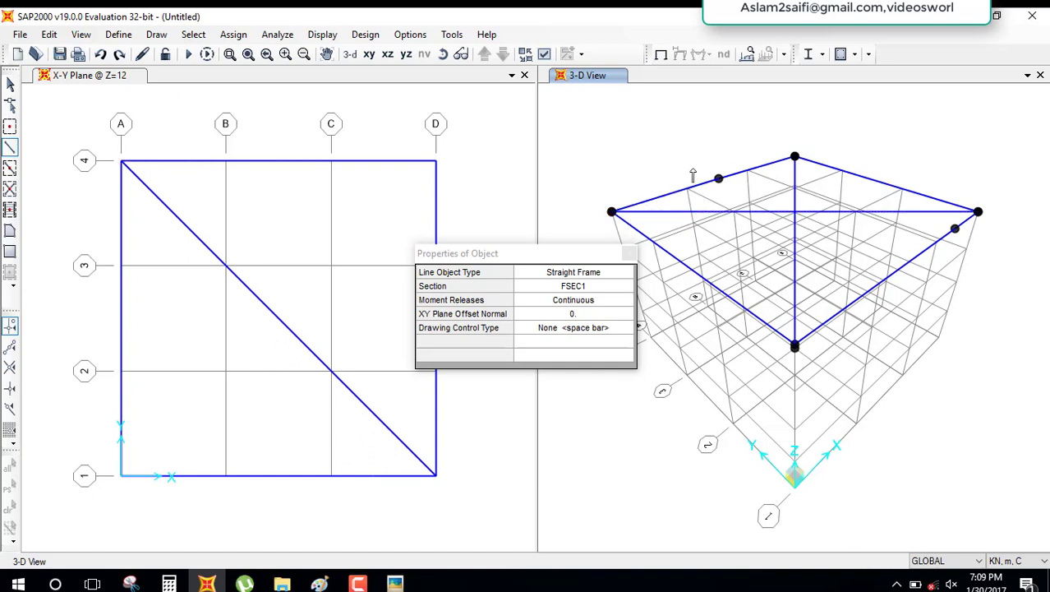
{"action": "key", "text": "Escape"}
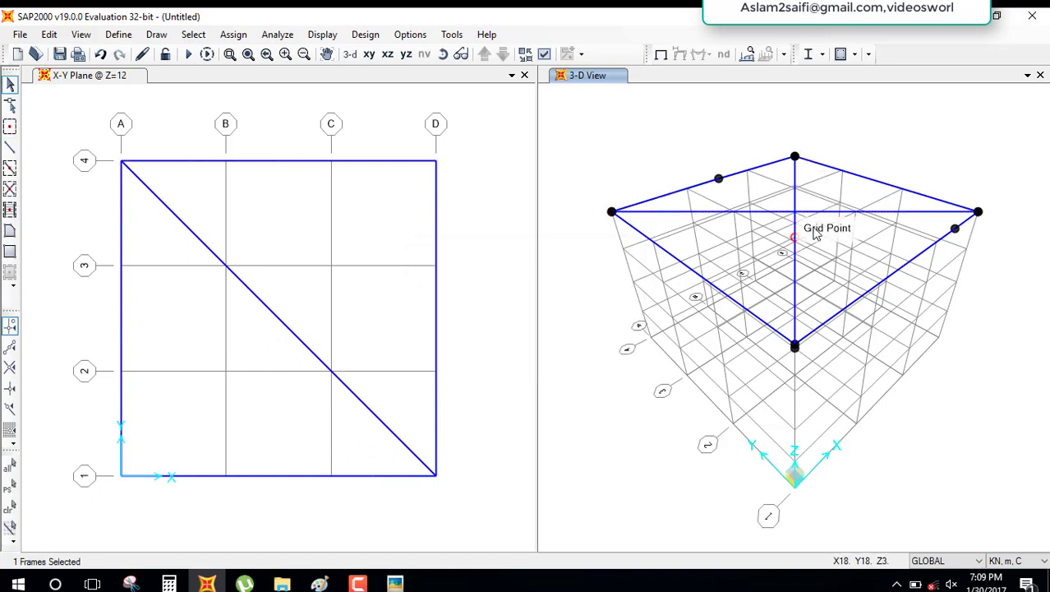
{"action": "left_click", "coordinate": [826, 213]}
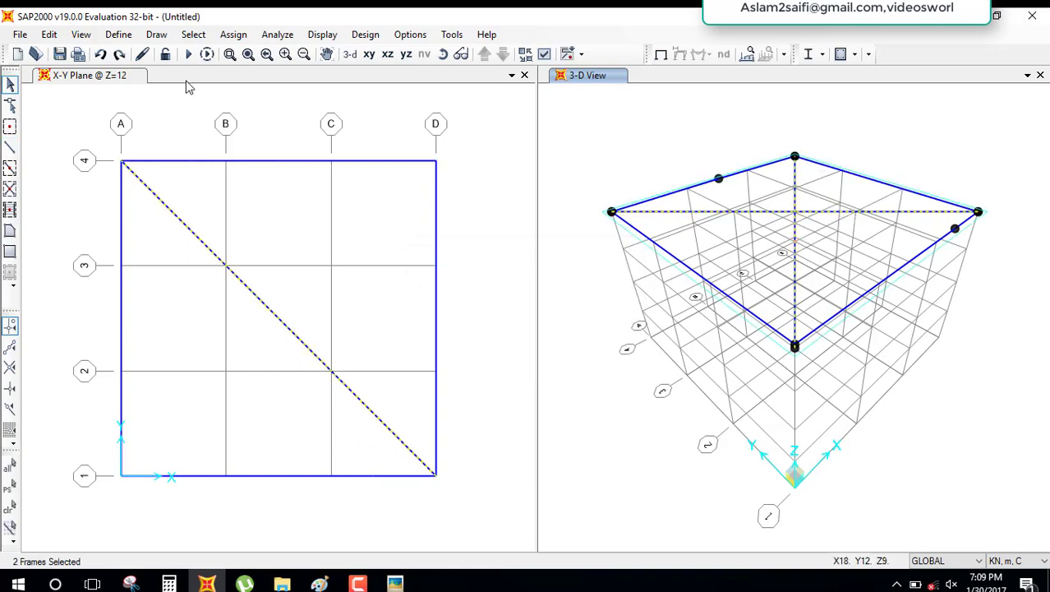
{"action": "left_click", "coordinate": [49, 35]}
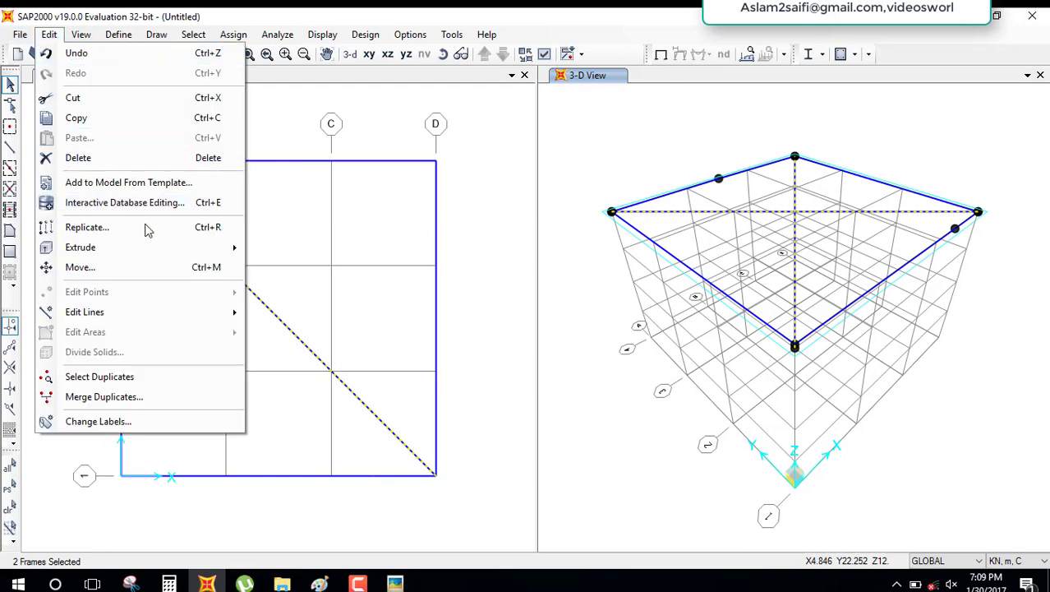
{"action": "mouse_move", "coordinate": [85, 311]}
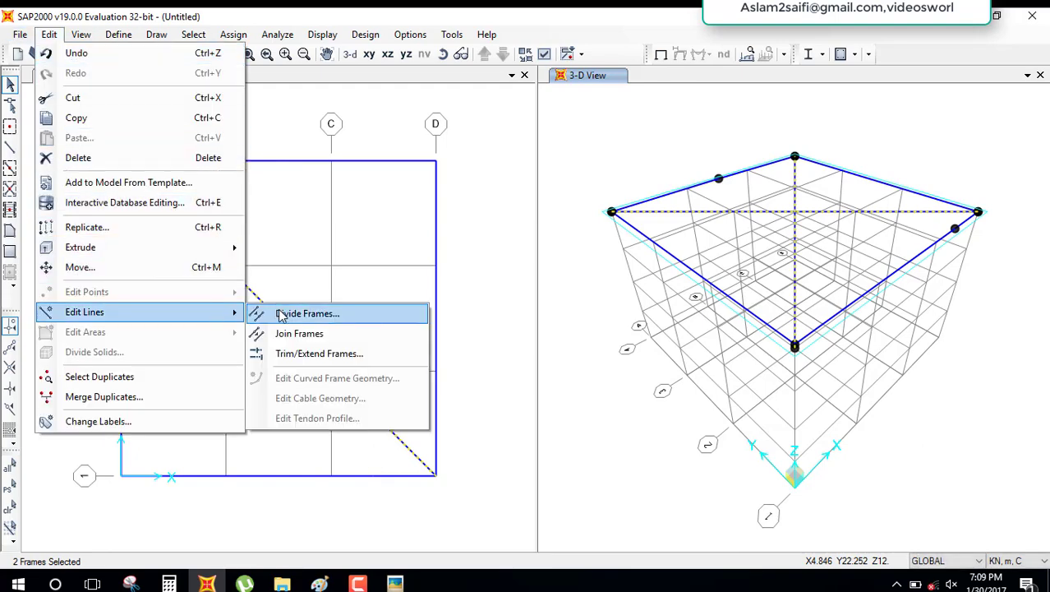
Apply Break at Intersections to both roof diagonals and rotate the 3D view to check the crossing
{"action": "left_click", "coordinate": [282, 316]}
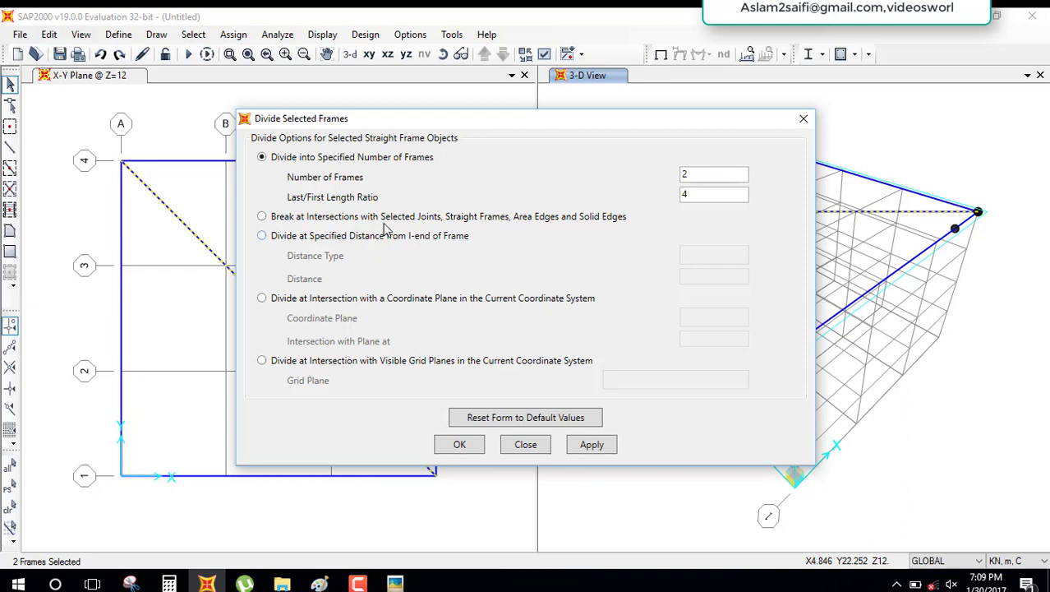
{"action": "left_click", "coordinate": [391, 218]}
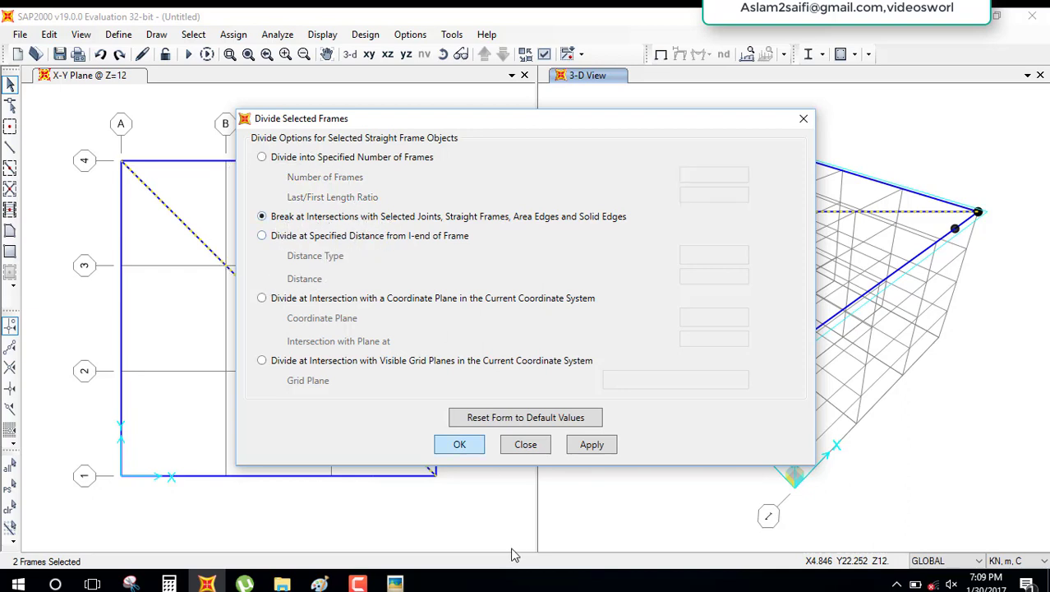
{"action": "left_click", "coordinate": [473, 448]}
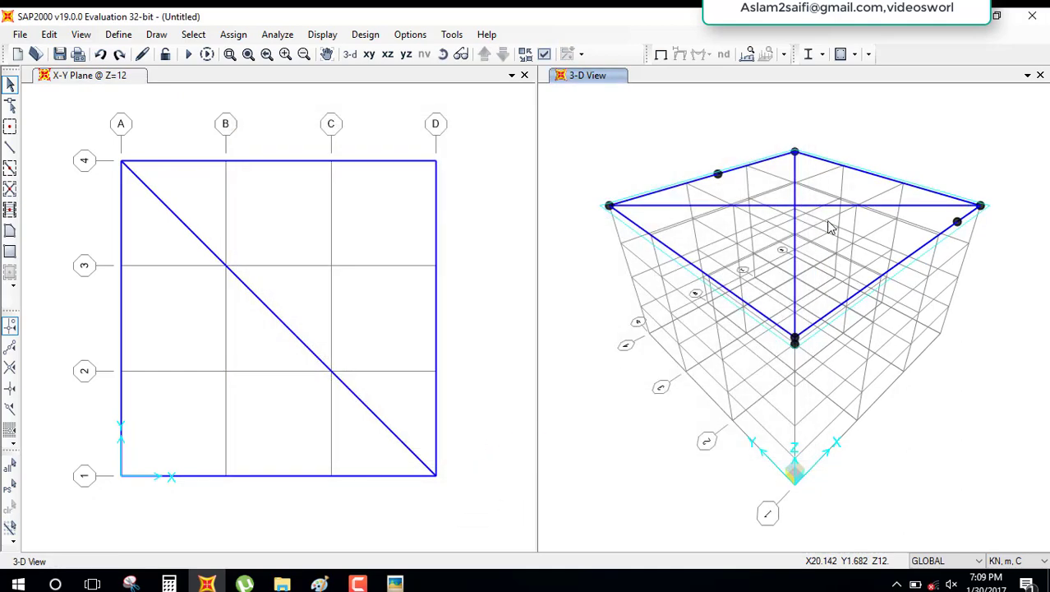
{"action": "middle_click_drag", "start_coordinate": [830, 227], "coordinate": [838, 216], "text": "shift"}
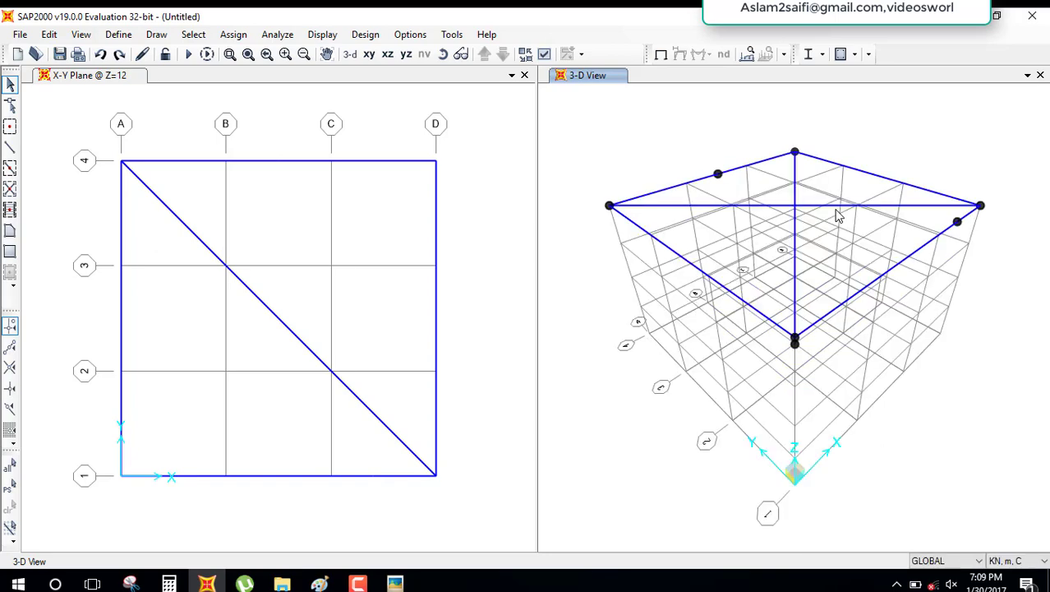
{"action": "middle_click_drag", "start_coordinate": [838, 216], "coordinate": [835, 284], "text": "shift"}
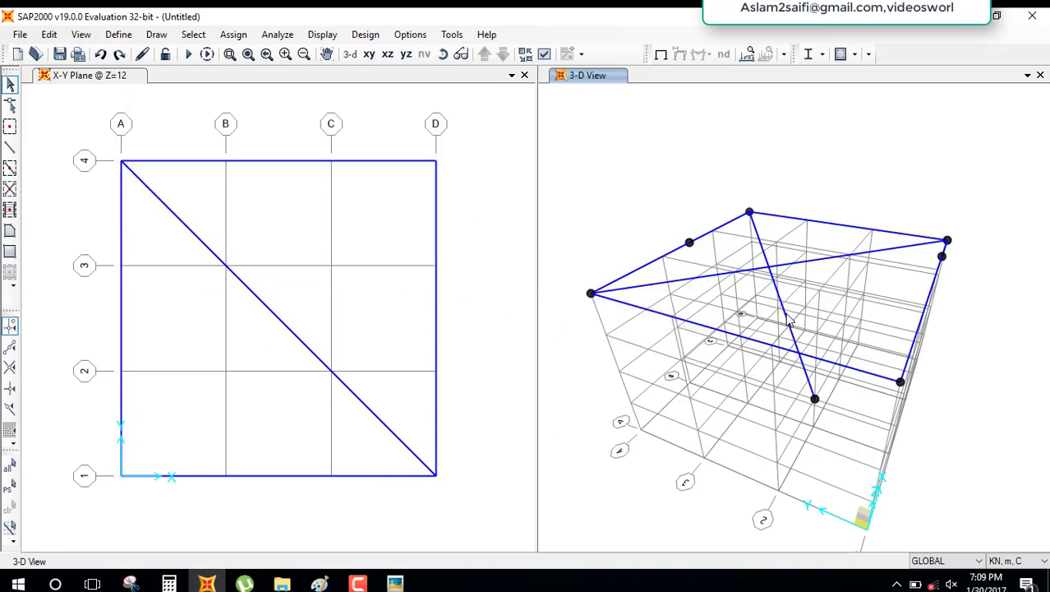
Delete the stray roof diagonal, draw a new diagonal from A1 to D4, and select the A4–D1 diagonal
{"action": "left_click", "coordinate": [787, 320]}
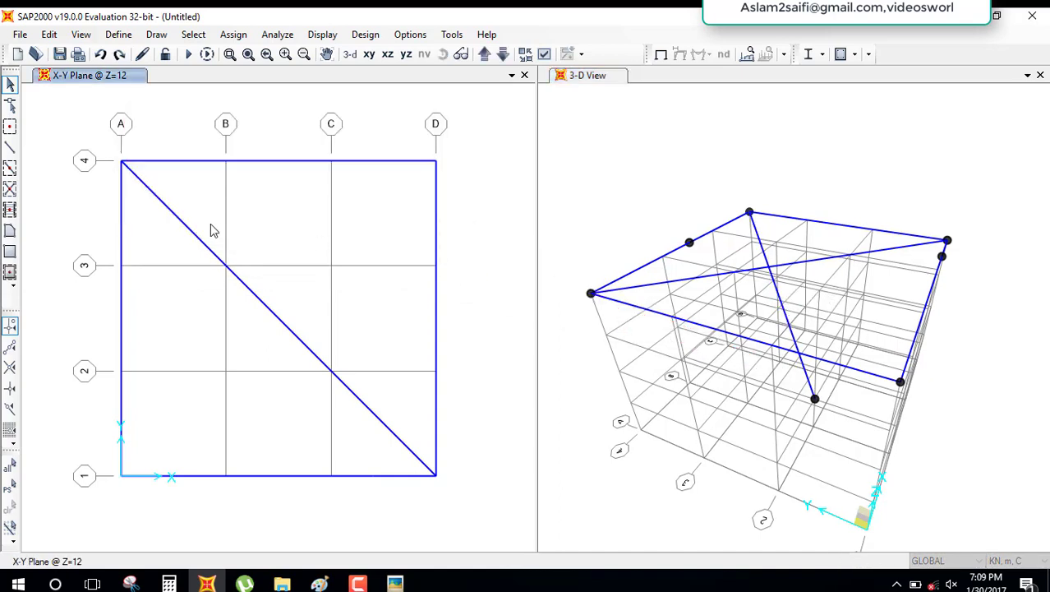
{"action": "key", "text": "Delete"}
{"action": "left_click", "coordinate": [10, 146]}
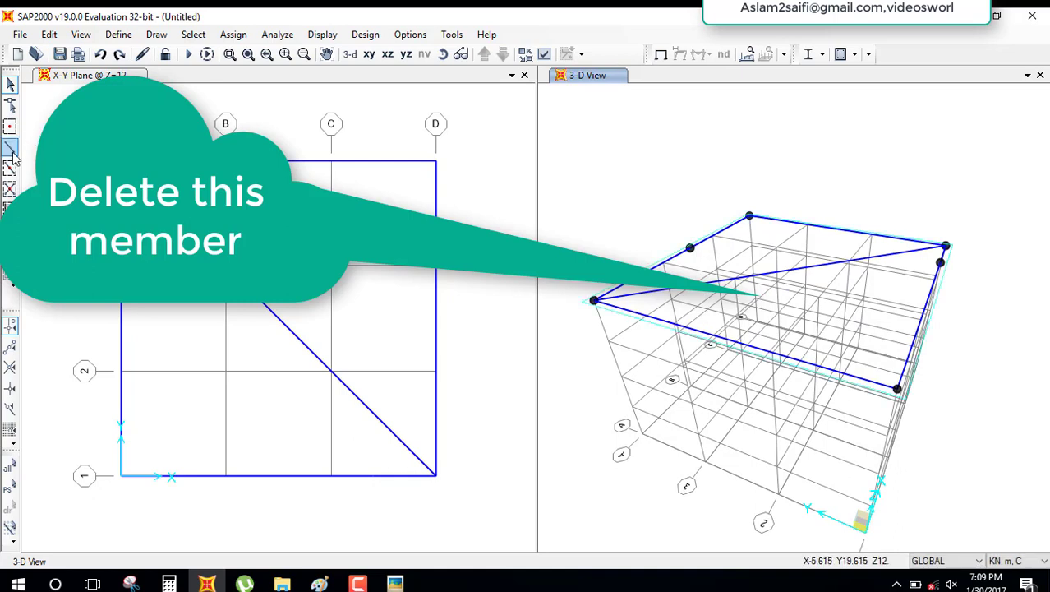
{"action": "left_click", "coordinate": [897, 388]}
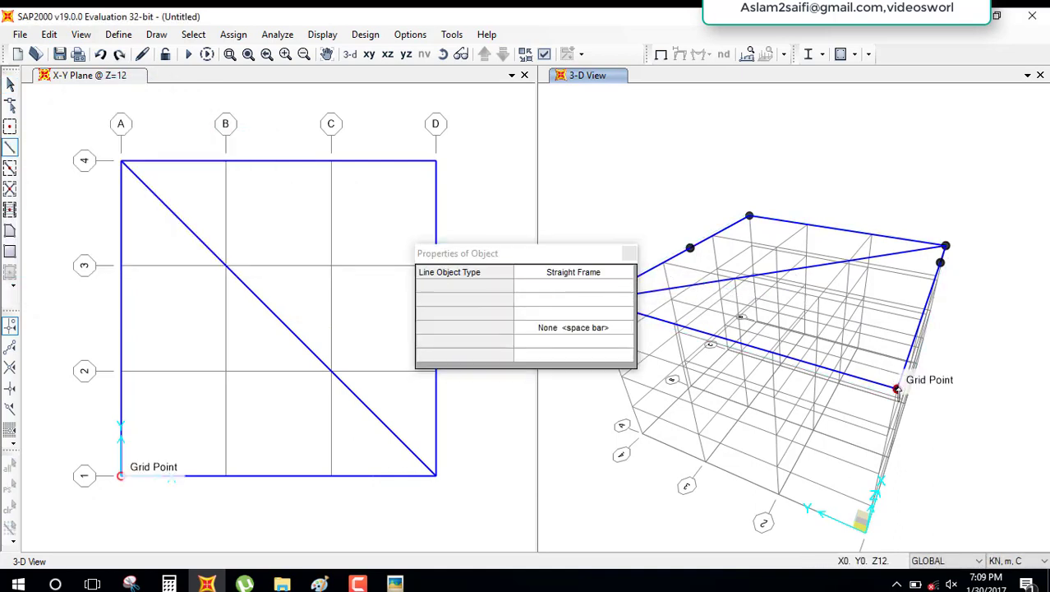
{"action": "left_click", "coordinate": [748, 218]}
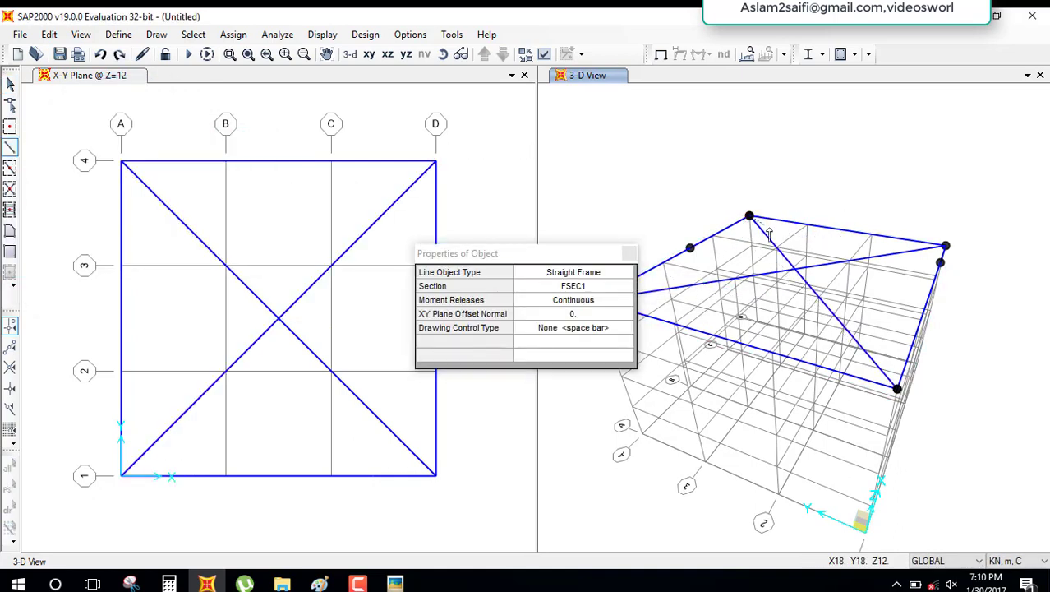
{"action": "key", "text": "Escape"}
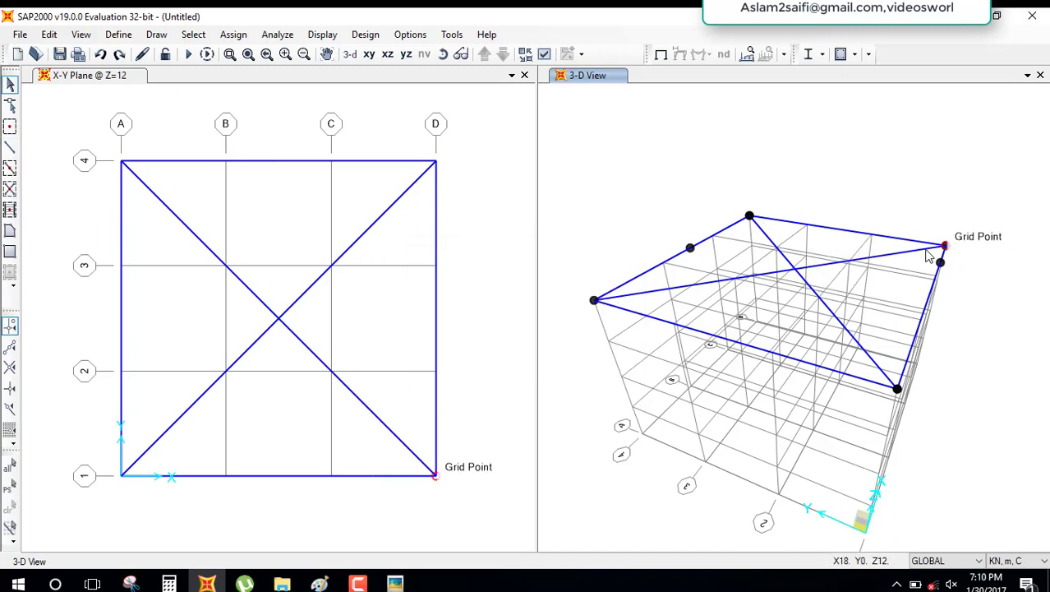
{"action": "left_click", "coordinate": [889, 256]}
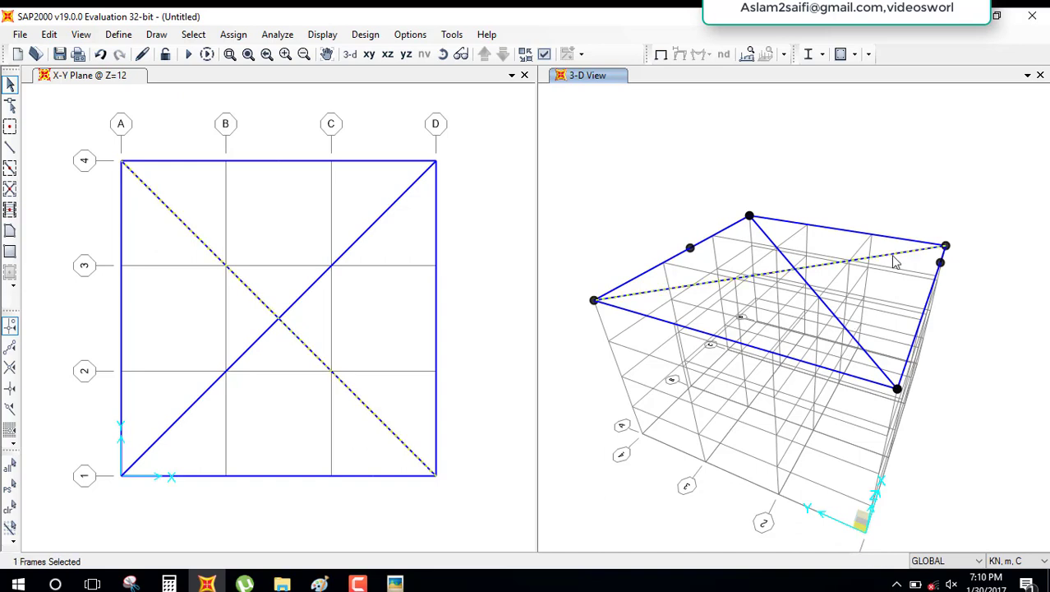
Select both roof diagonals, break them at their intersection, and close the sketch
{"action": "left_click", "coordinate": [857, 348]}
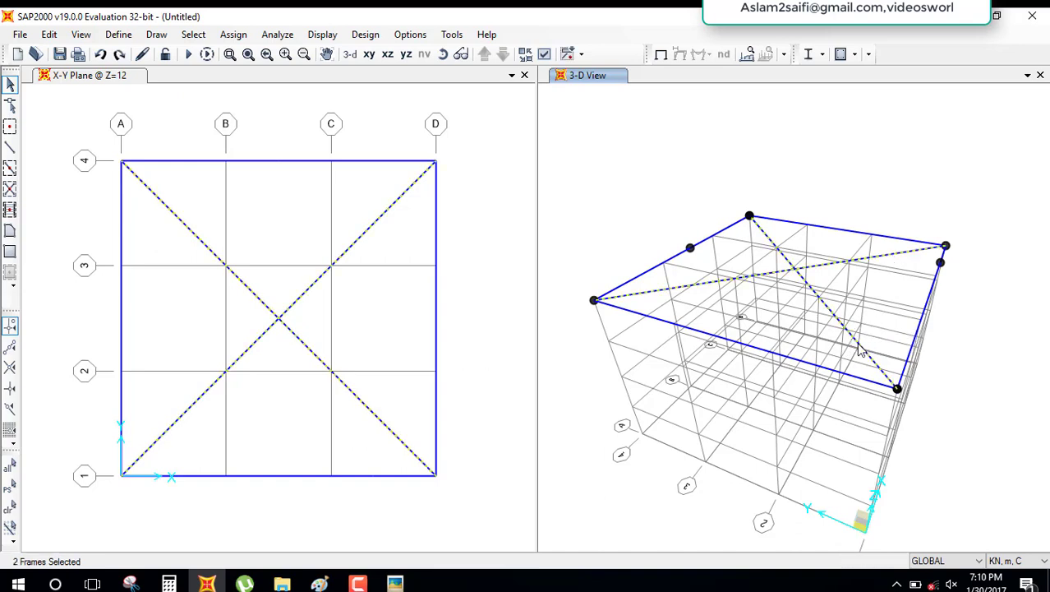
{"action": "left_click", "coordinate": [50, 33]}
{"action": "mouse_move", "coordinate": [84, 312]}
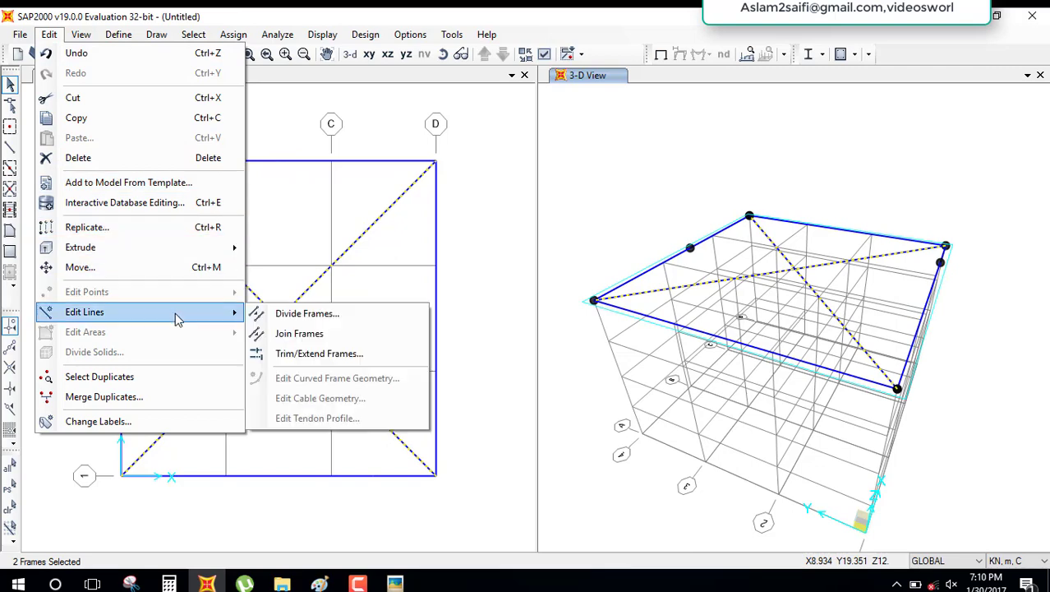
{"action": "left_click", "coordinate": [259, 317]}
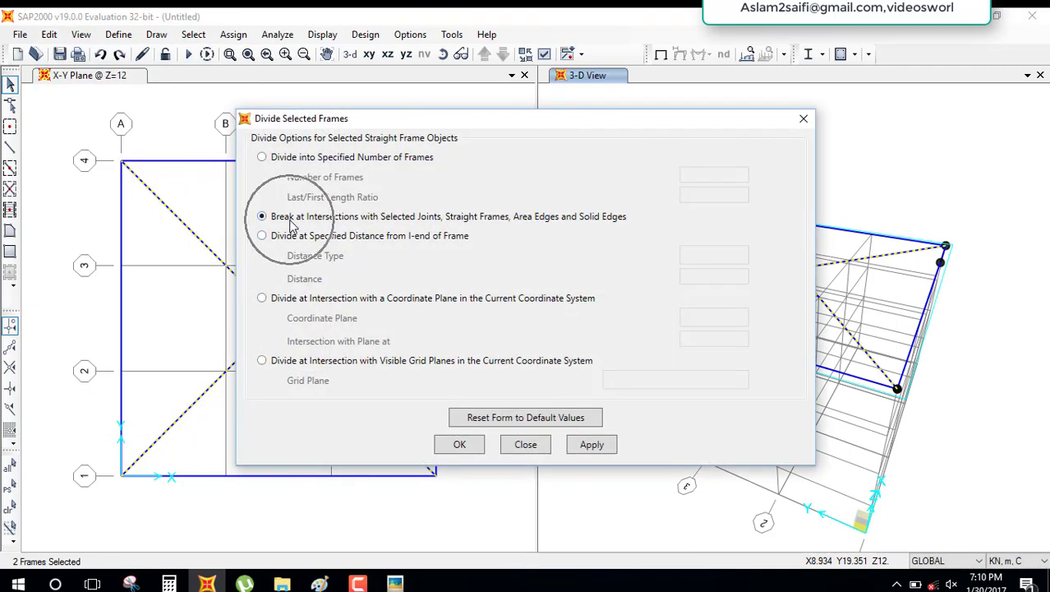
{"action": "left_click", "coordinate": [469, 448]}
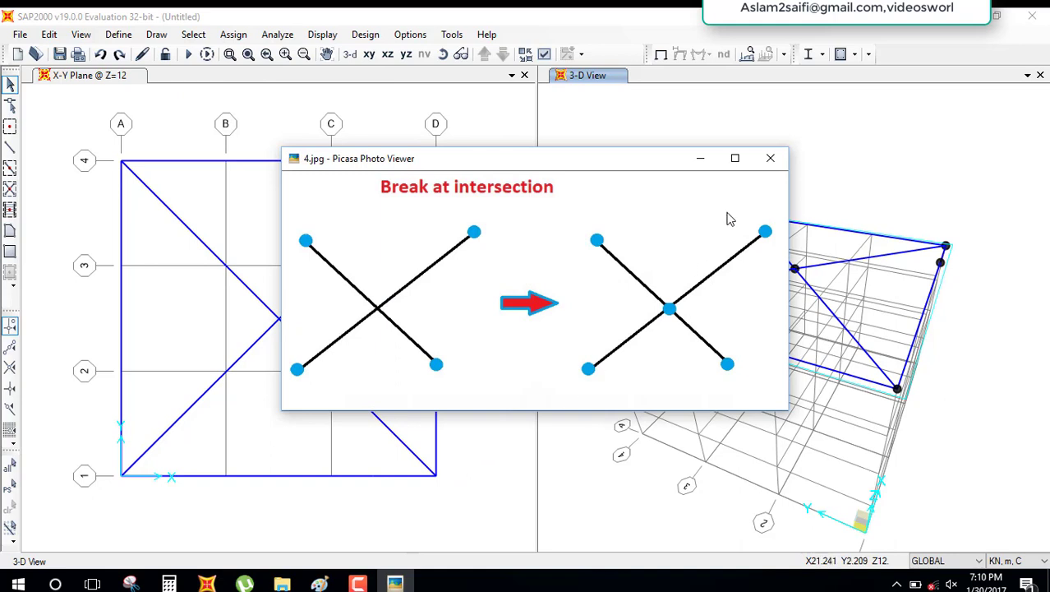
{"action": "left_click", "coordinate": [770, 158]}
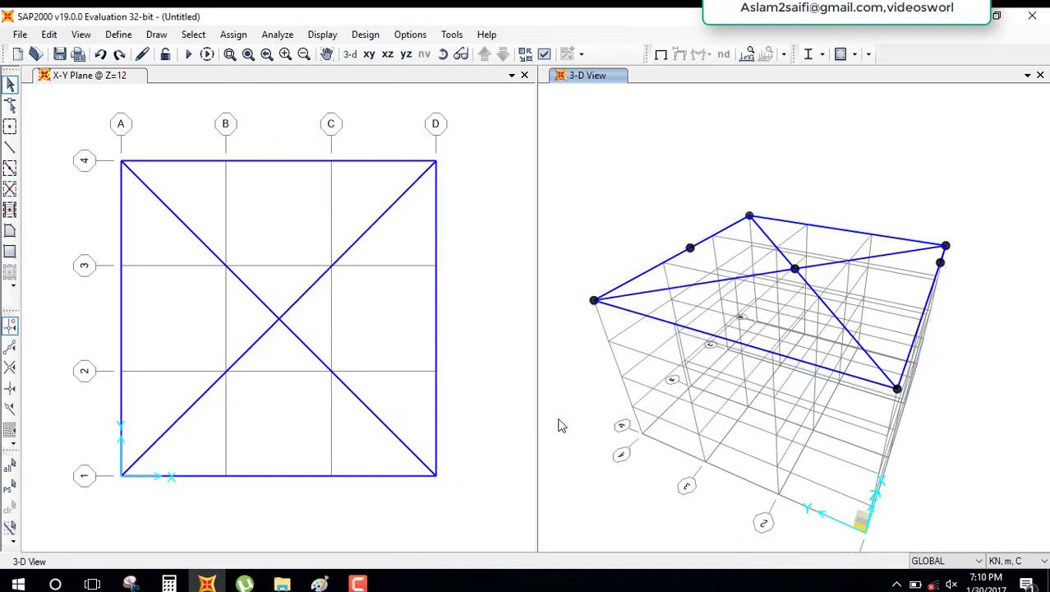
Draw a 12 m column from the A4 roof corner down to its base, then select the roof edge from A4
{"action": "left_click", "coordinate": [9, 147]}
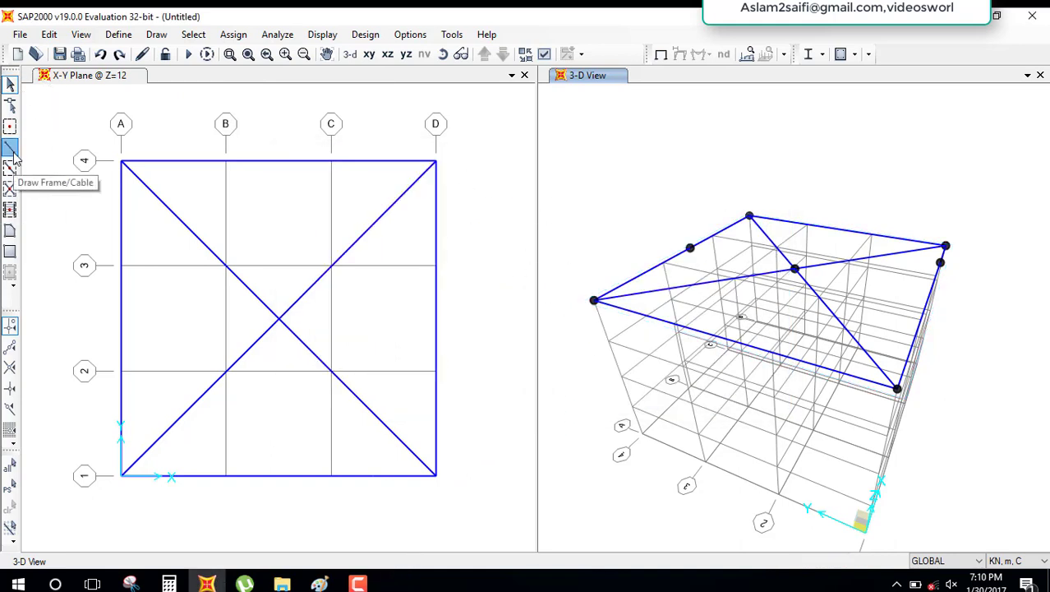
{"action": "left_click_drag", "start_coordinate": [556, 253], "coordinate": [453, 241]}
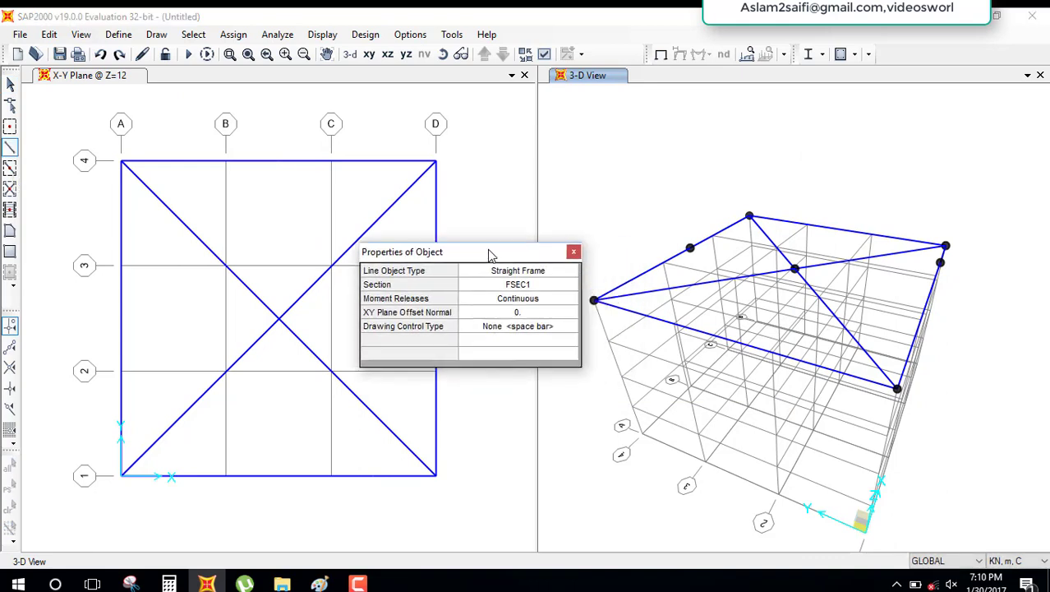
{"action": "left_click", "coordinate": [593, 301]}
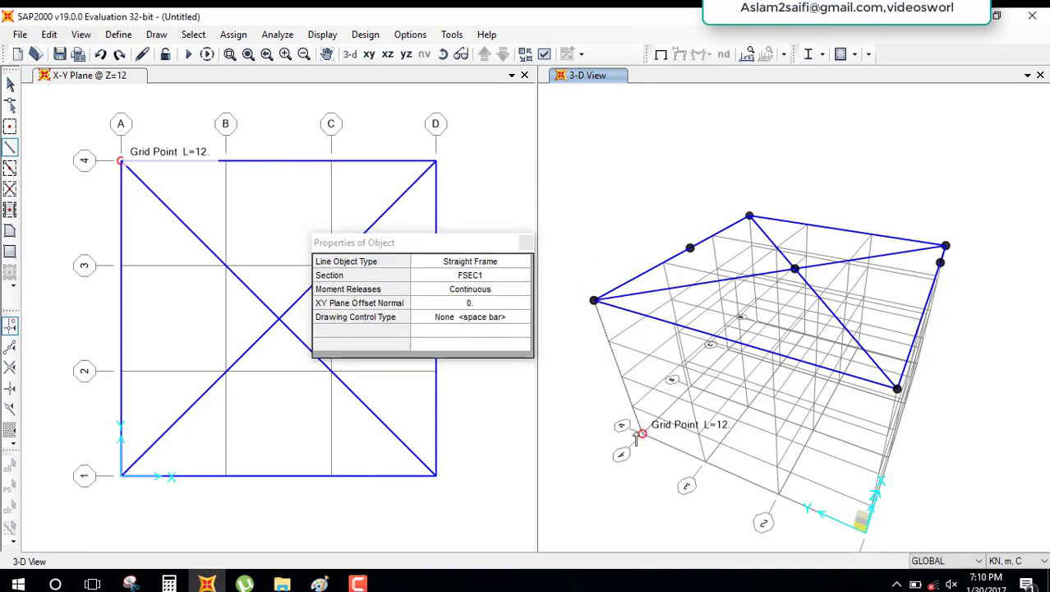
{"action": "left_click", "coordinate": [642, 433]}
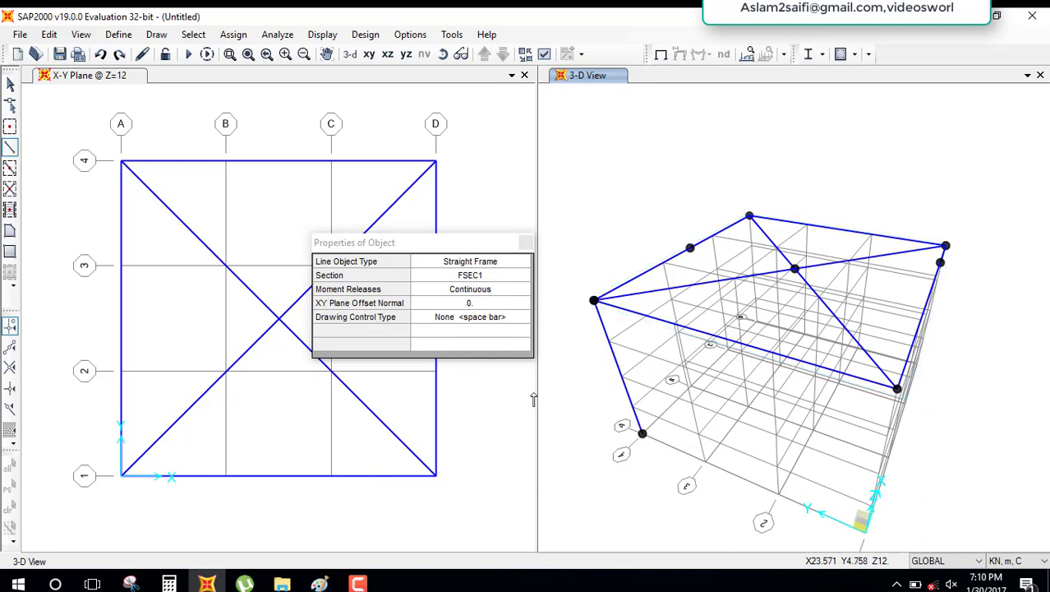
{"action": "key", "text": "Escape"}
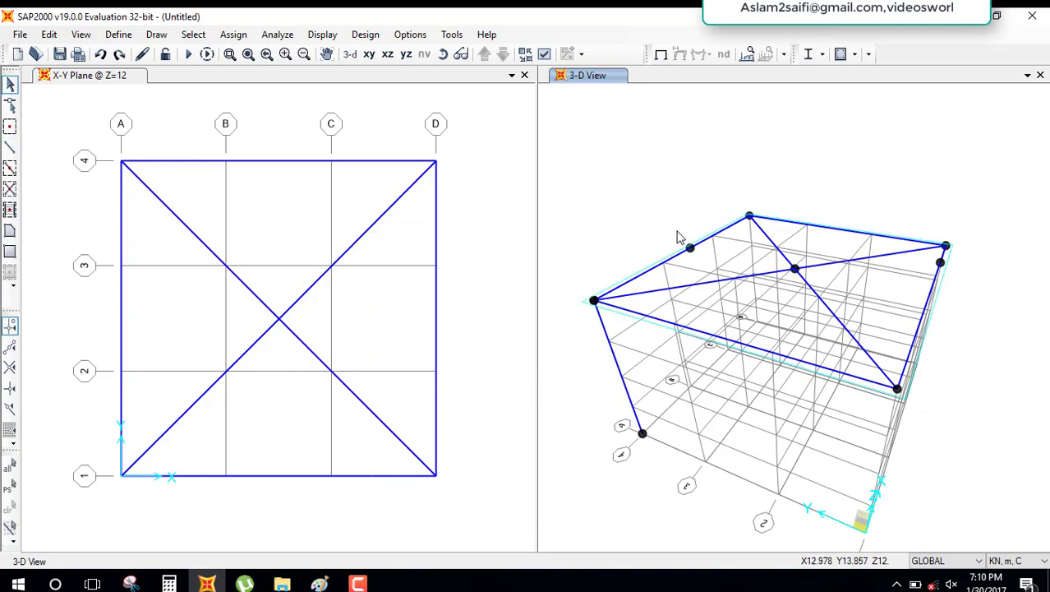
{"action": "left_click", "coordinate": [645, 280]}
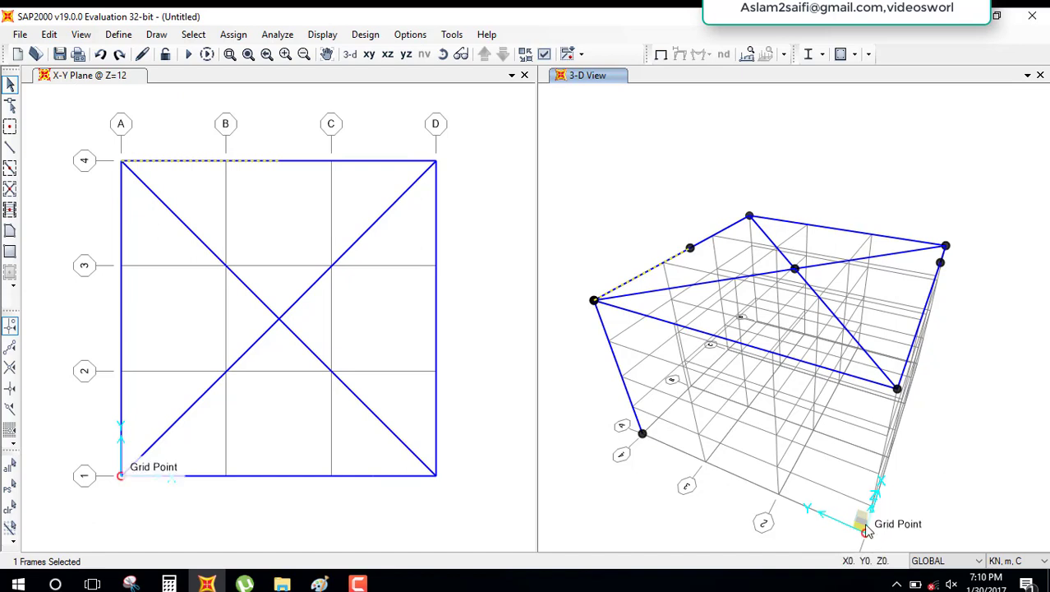
{"action": "left_click", "coordinate": [49, 34]}
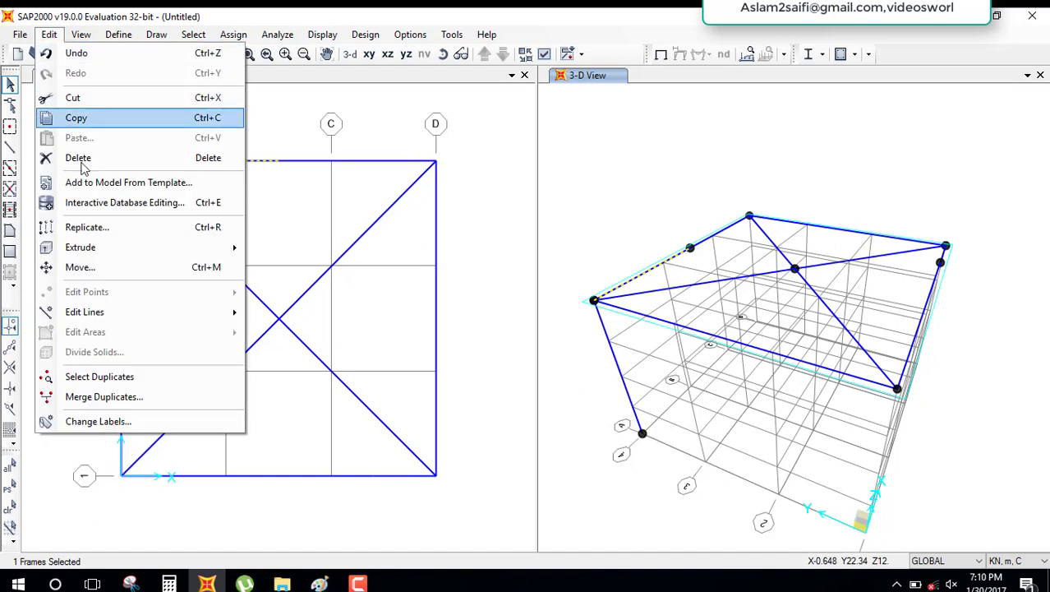
Divide the A4 roof edge at a relative distance of 0.5 from its I-end
{"action": "mouse_move", "coordinate": [84, 311]}
{"action": "left_click", "coordinate": [310, 313]}
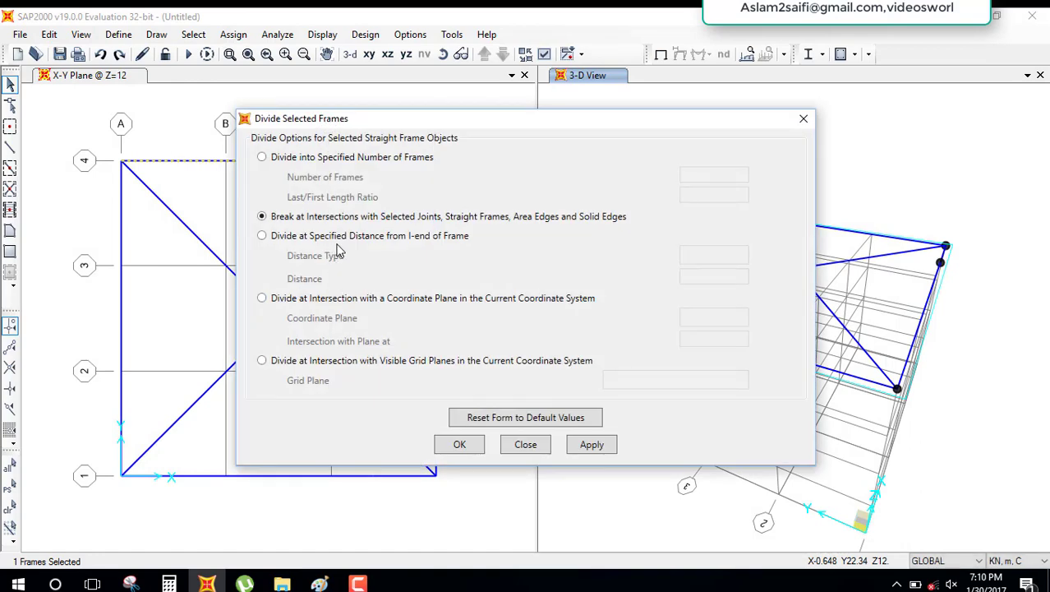
{"action": "left_click", "coordinate": [347, 240]}
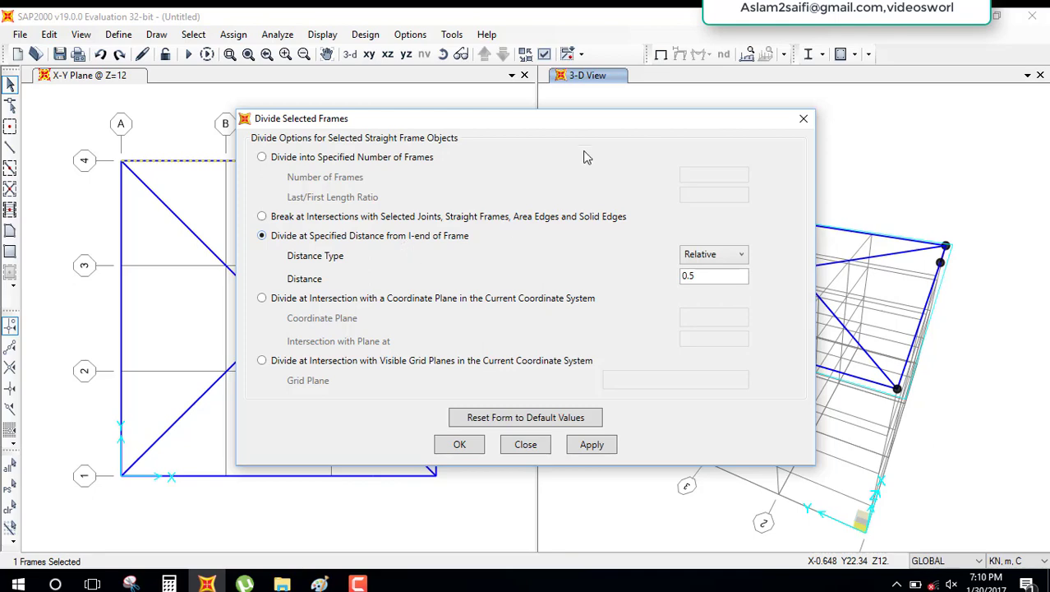
{"action": "left_click_drag", "start_coordinate": [584, 122], "coordinate": [337, 125]}
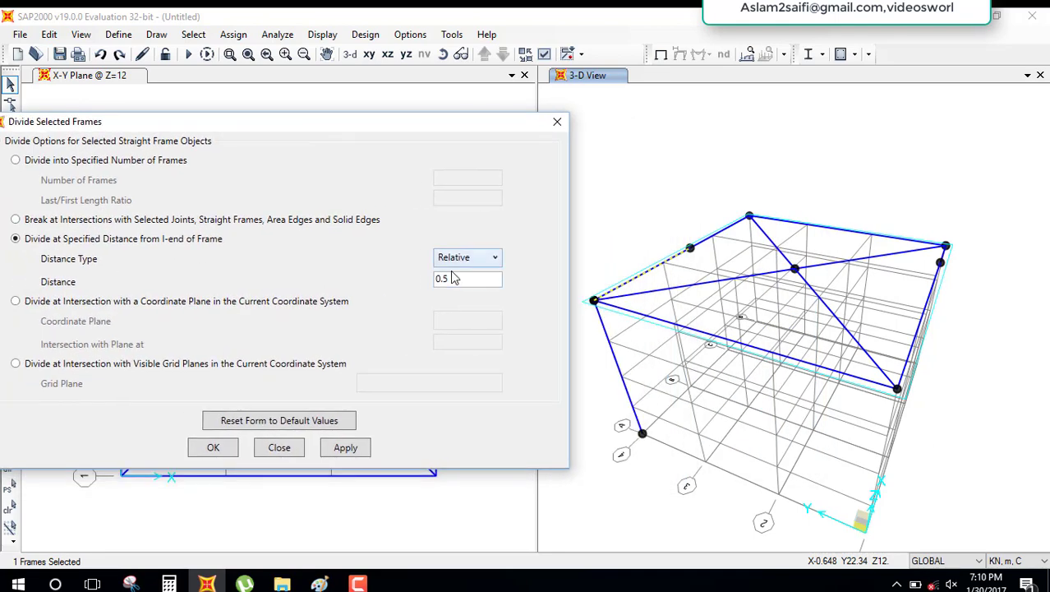
{"action": "double_click", "coordinate": [452, 281]}
{"action": "left_click", "coordinate": [445, 295]}
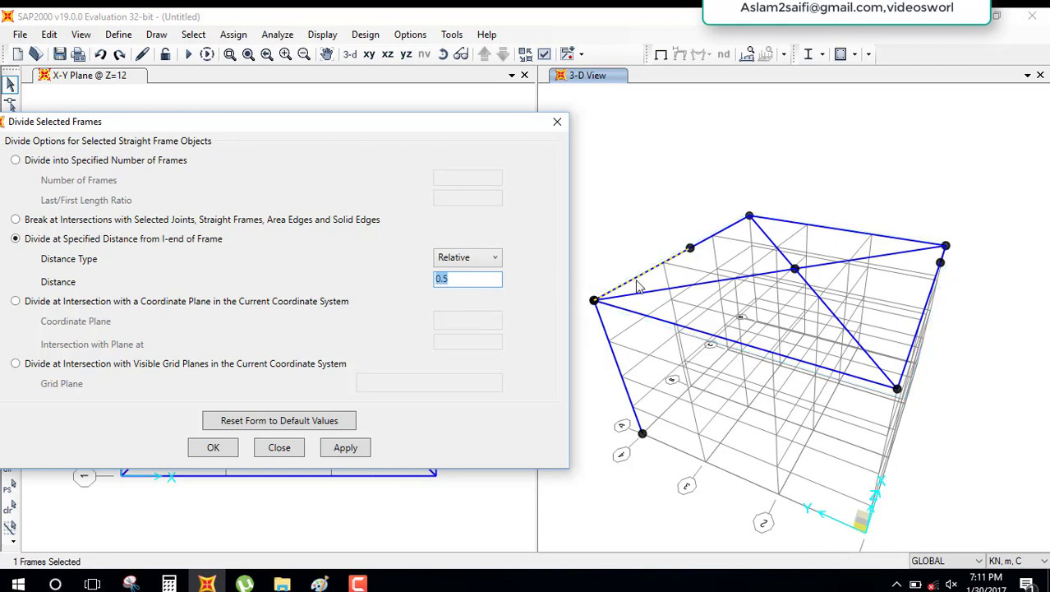
{"action": "left_click", "coordinate": [215, 450]}
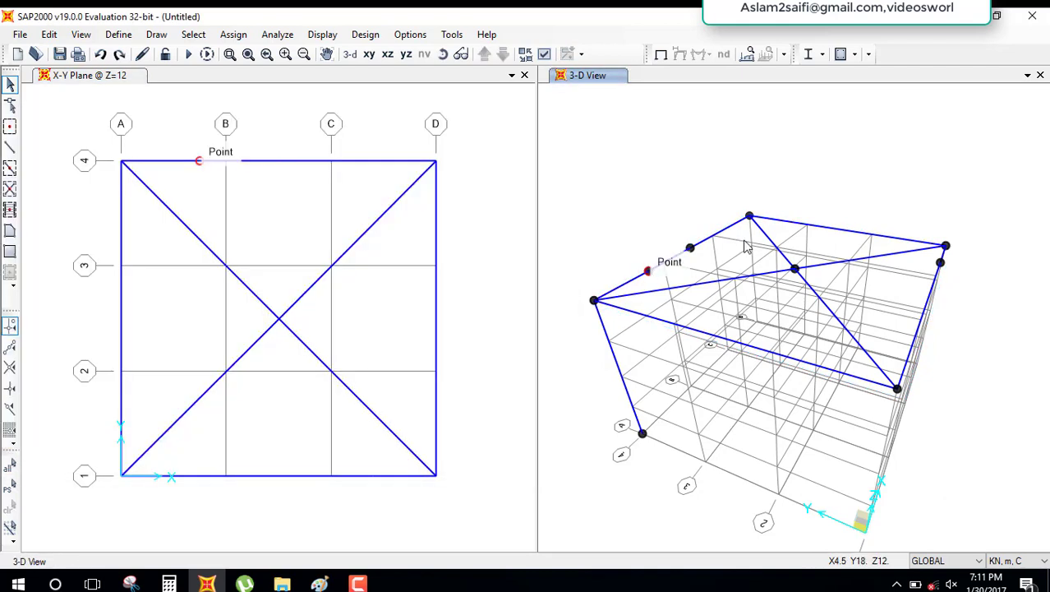
Divide the grid-line D roof edge at an absolute distance of 1.5 m from its I-end
{"action": "left_click", "coordinate": [833, 236]}
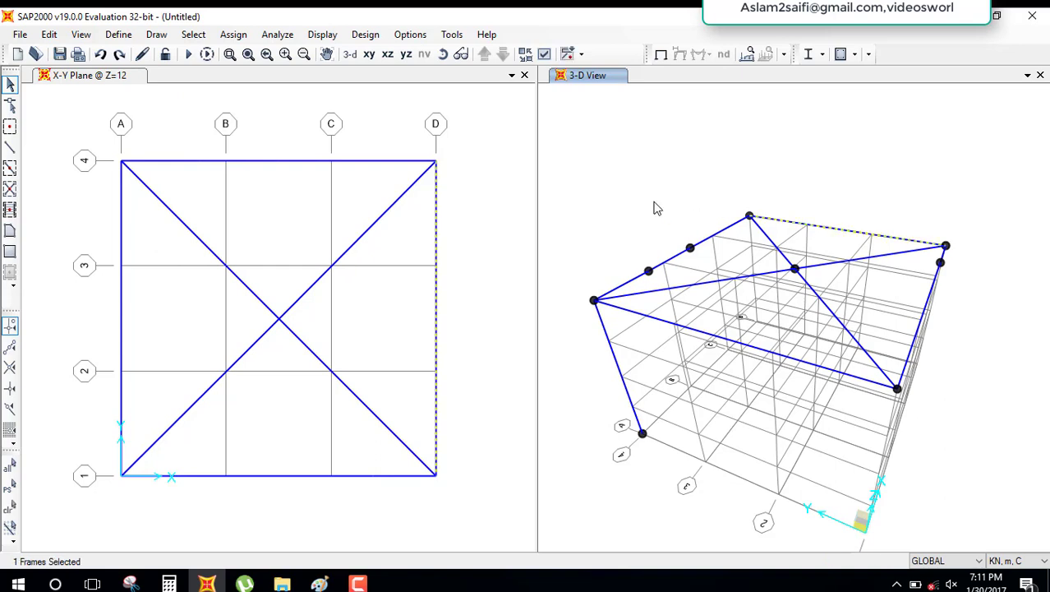
{"action": "left_click", "coordinate": [49, 35]}
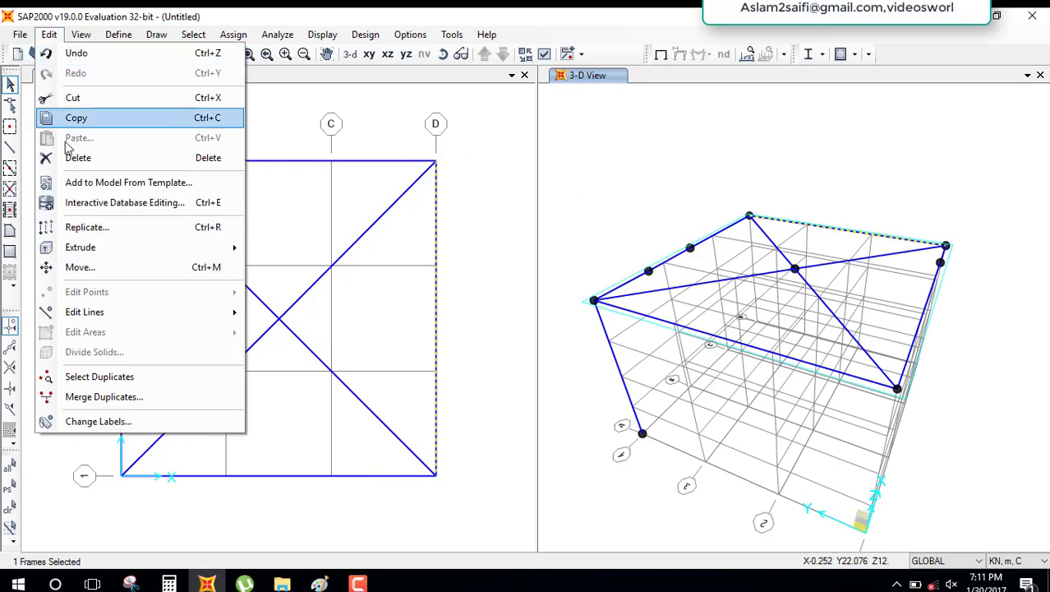
{"action": "mouse_move", "coordinate": [85, 312]}
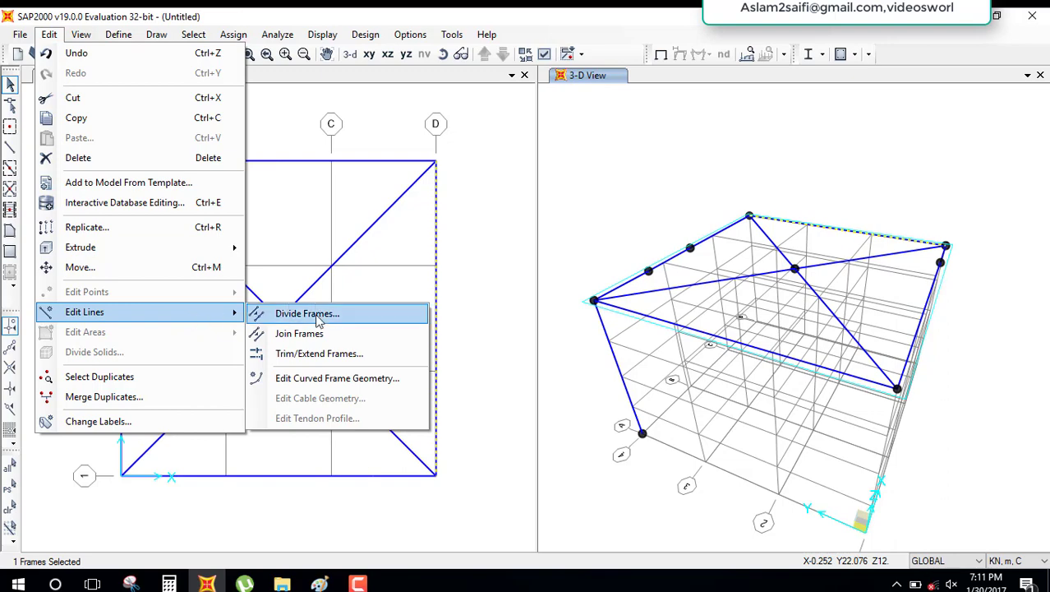
{"action": "left_click", "coordinate": [322, 313]}
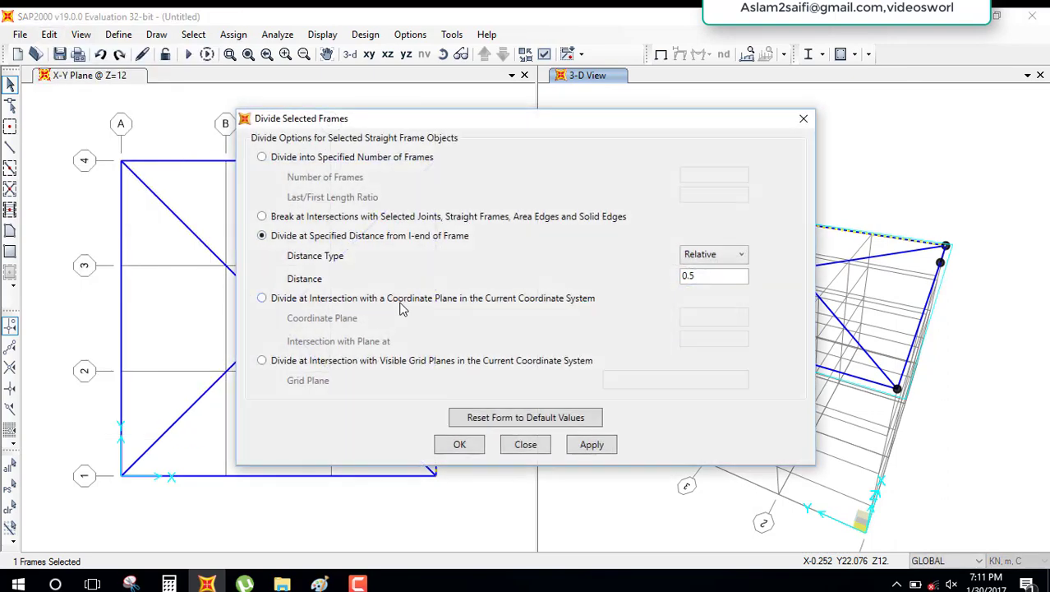
{"action": "left_click", "coordinate": [714, 254]}
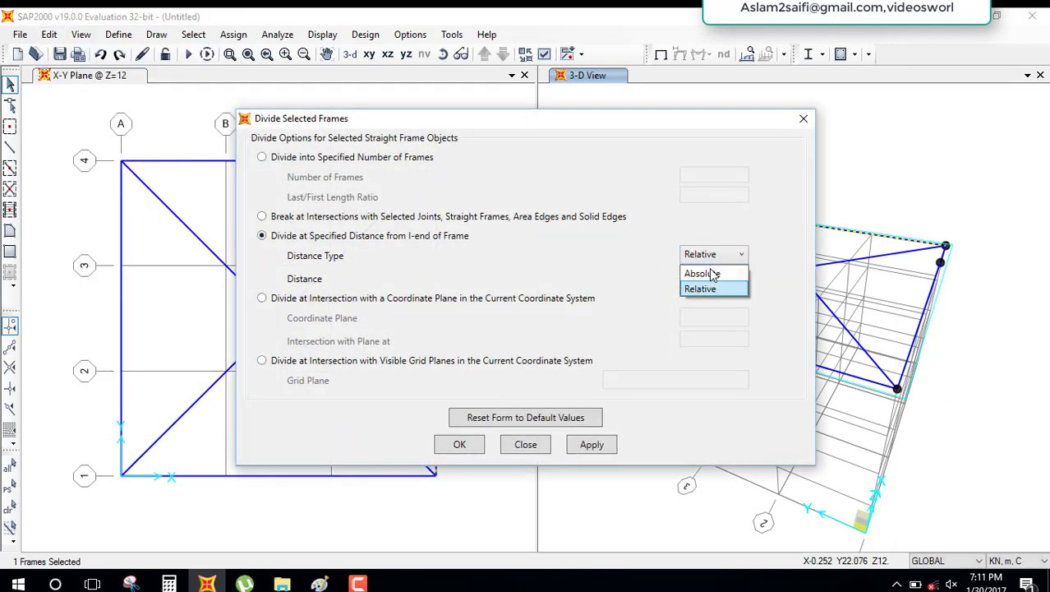
{"action": "left_click", "coordinate": [705, 272]}
{"action": "left_click_drag", "start_coordinate": [614, 120], "coordinate": [315, 108]}
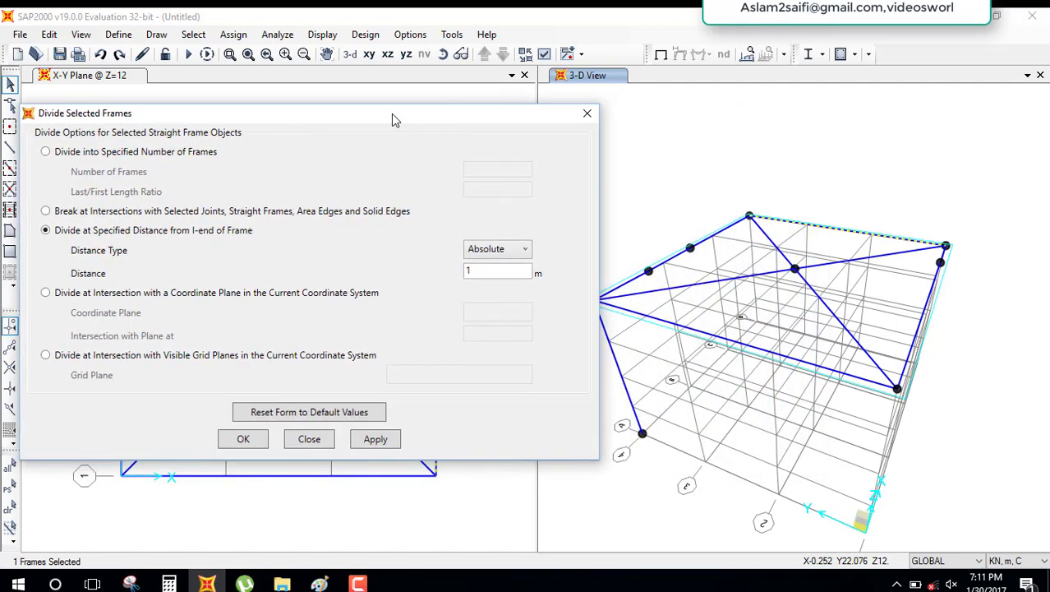
{"action": "double_click", "coordinate": [406, 272]}
{"action": "type", "text": ".5"}
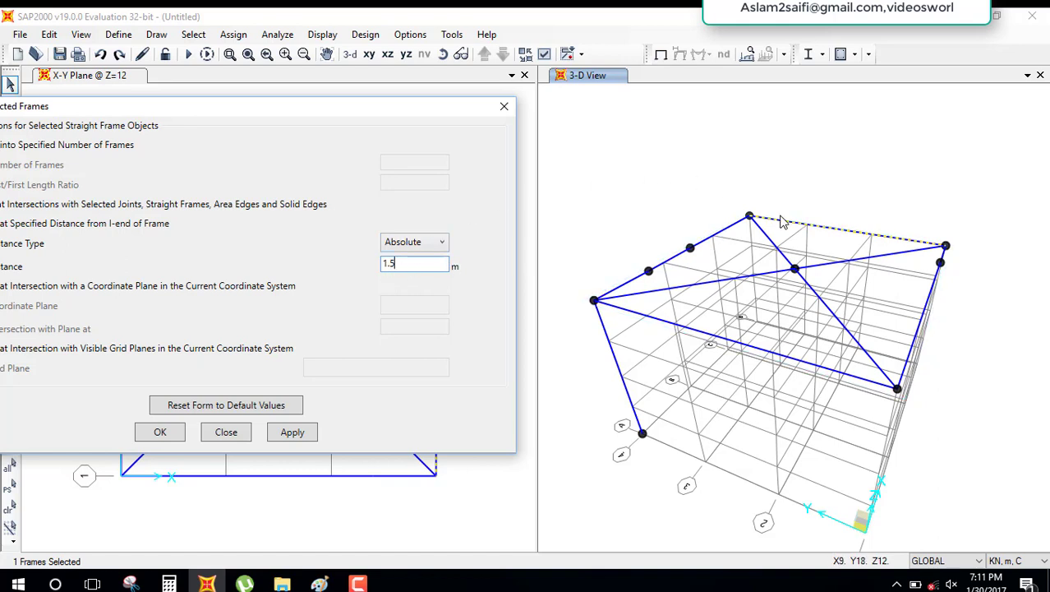
{"action": "left_click", "coordinate": [180, 430]}
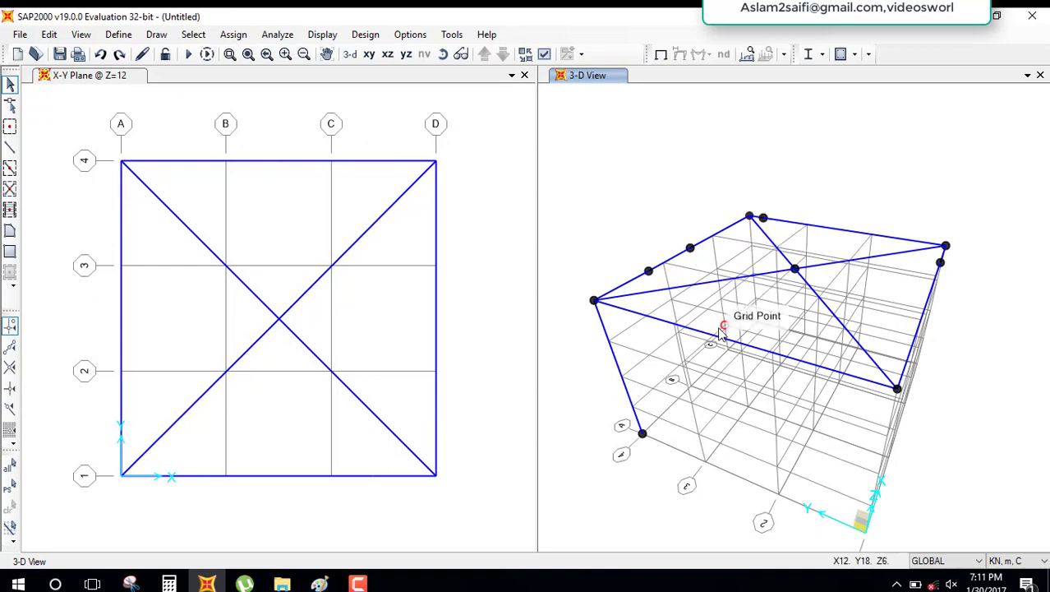
Divide the left roof beam where it intersects the YZ coordinate plane at X = 2
{"action": "left_click", "coordinate": [619, 369]}
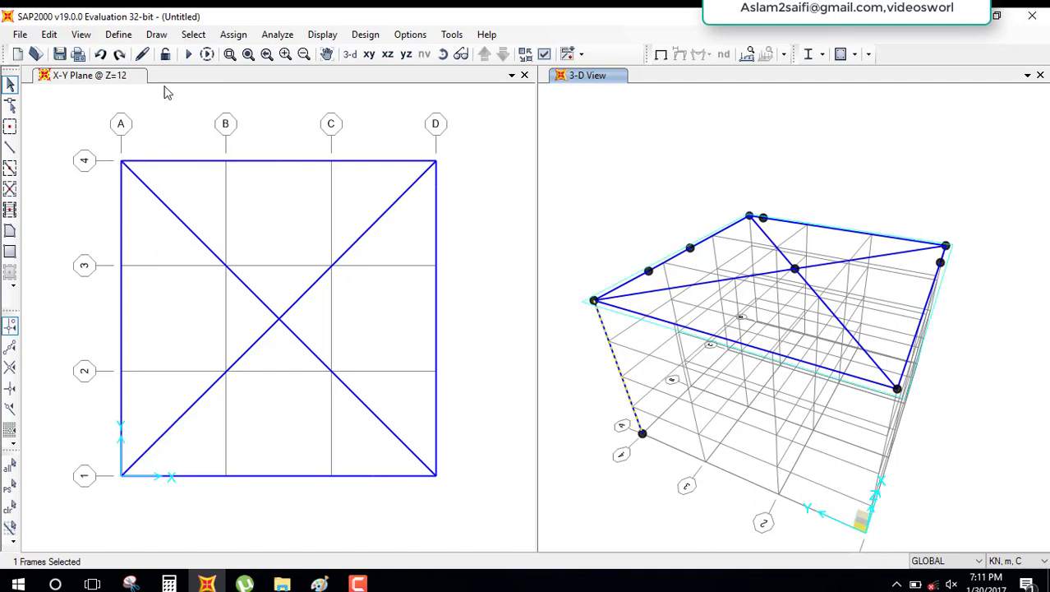
{"action": "left_click", "coordinate": [50, 35]}
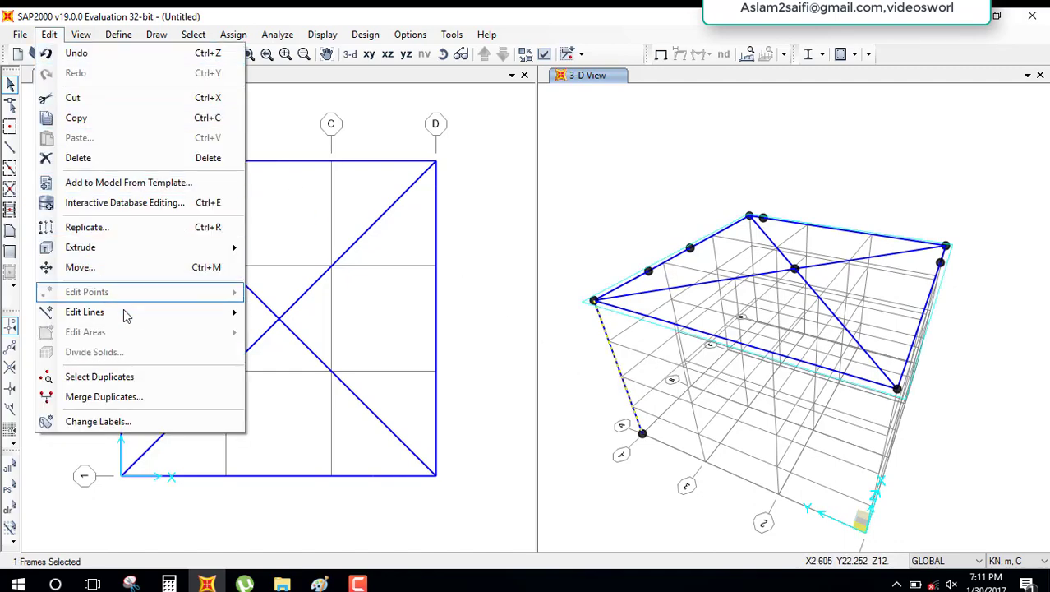
{"action": "left_click", "coordinate": [279, 317]}
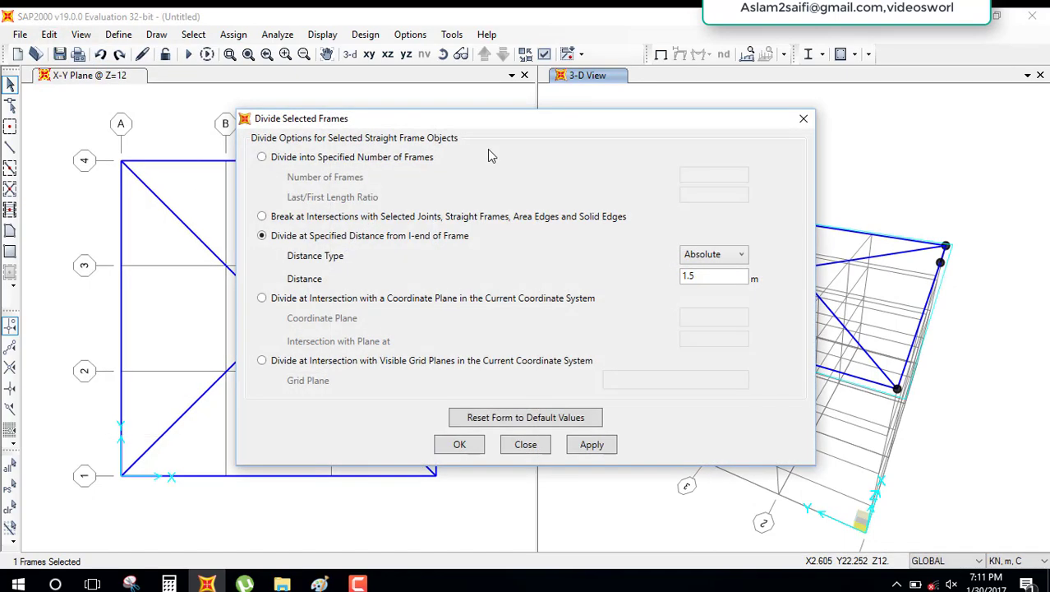
{"action": "left_click_drag", "start_coordinate": [424, 122], "coordinate": [236, 43]}
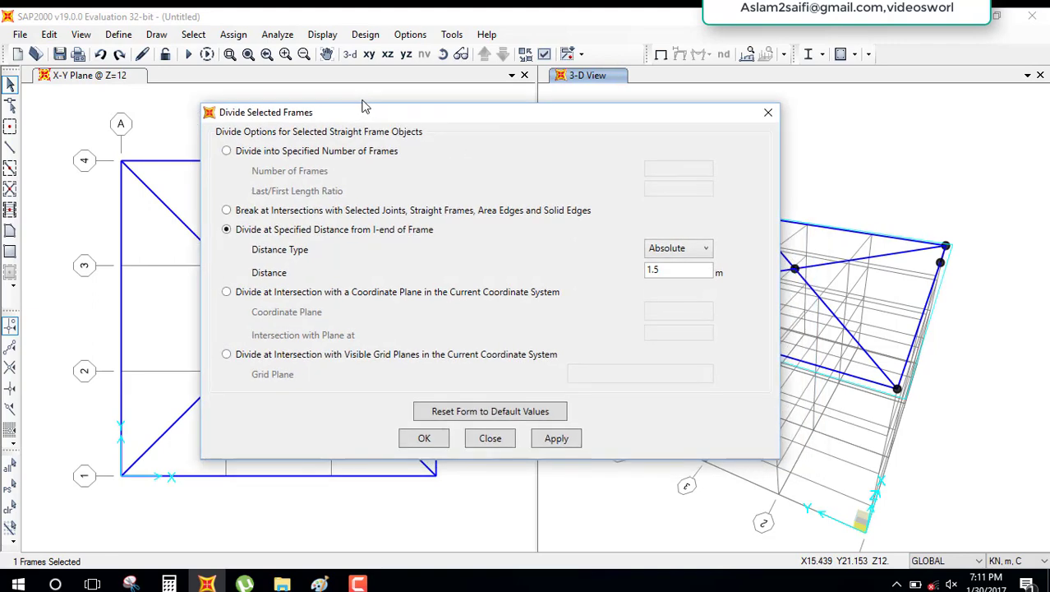
{"action": "left_click", "coordinate": [155, 217]}
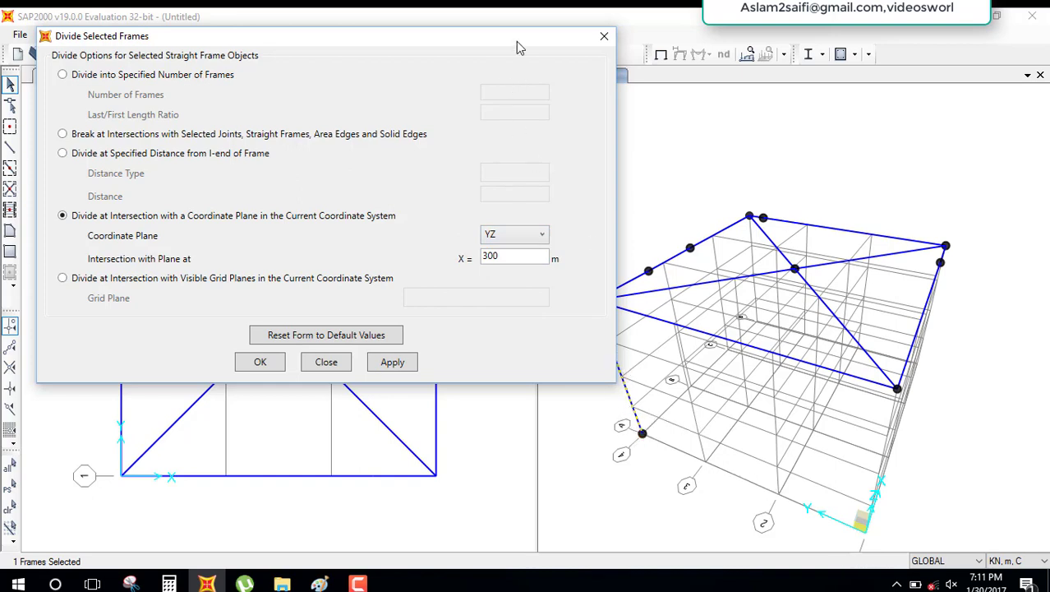
{"action": "left_click_drag", "start_coordinate": [518, 47], "coordinate": [455, 72]}
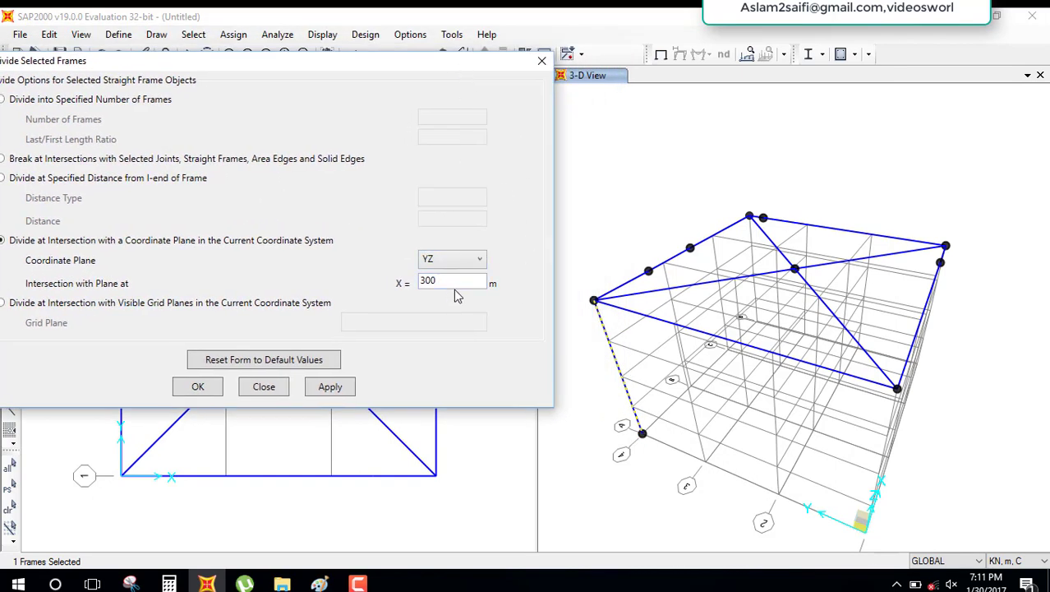
{"action": "left_click_drag", "start_coordinate": [454, 287], "coordinate": [412, 299]}
{"action": "type", "text": "2"}
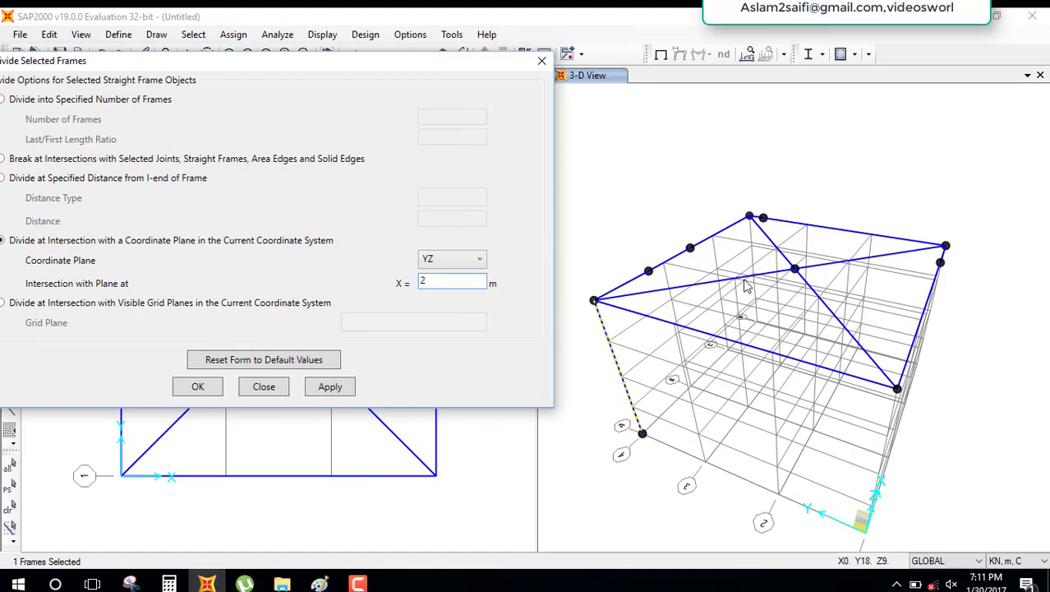
{"action": "left_click", "coordinate": [606, 333]}
{"action": "left_click", "coordinate": [622, 288]}
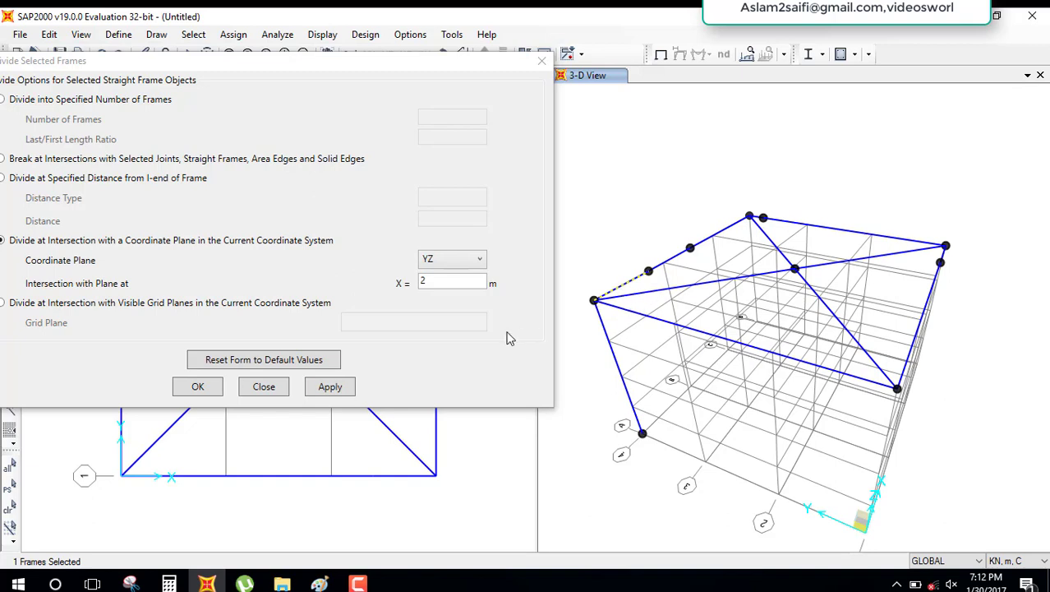
{"action": "left_click", "coordinate": [206, 389]}
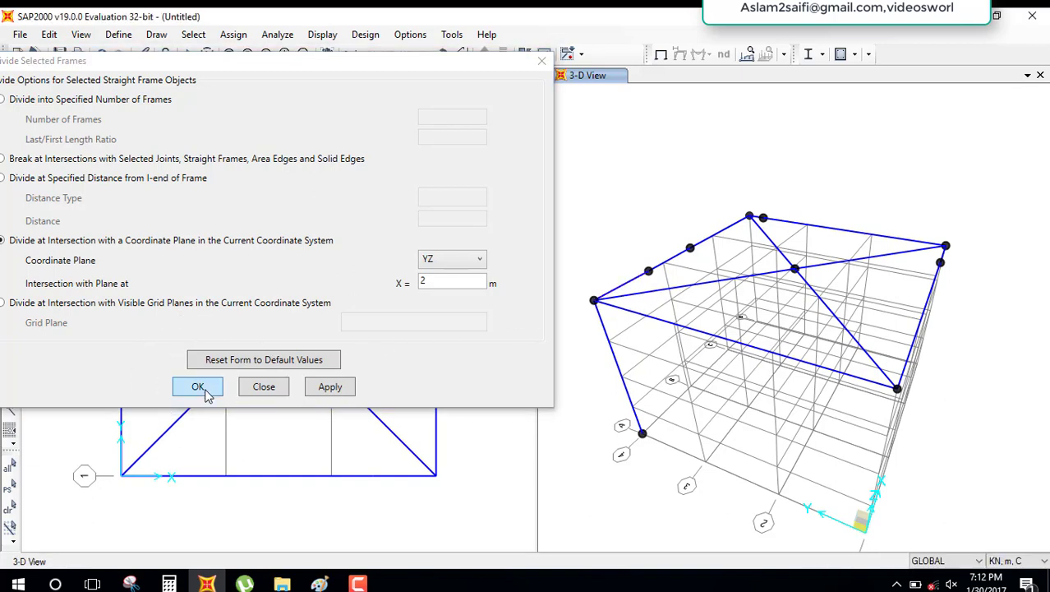
{"action": "left_click", "coordinate": [621, 292]}
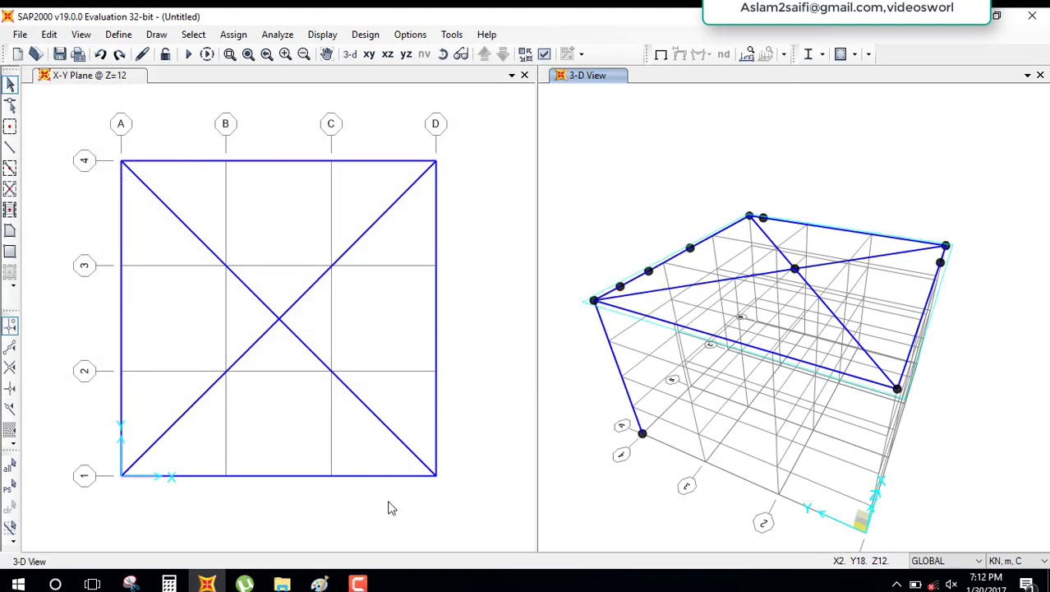
In Paint, clear the intro text and draw a blue diagonal line representing a frame member
{"action": "left_click", "coordinate": [320, 583]}
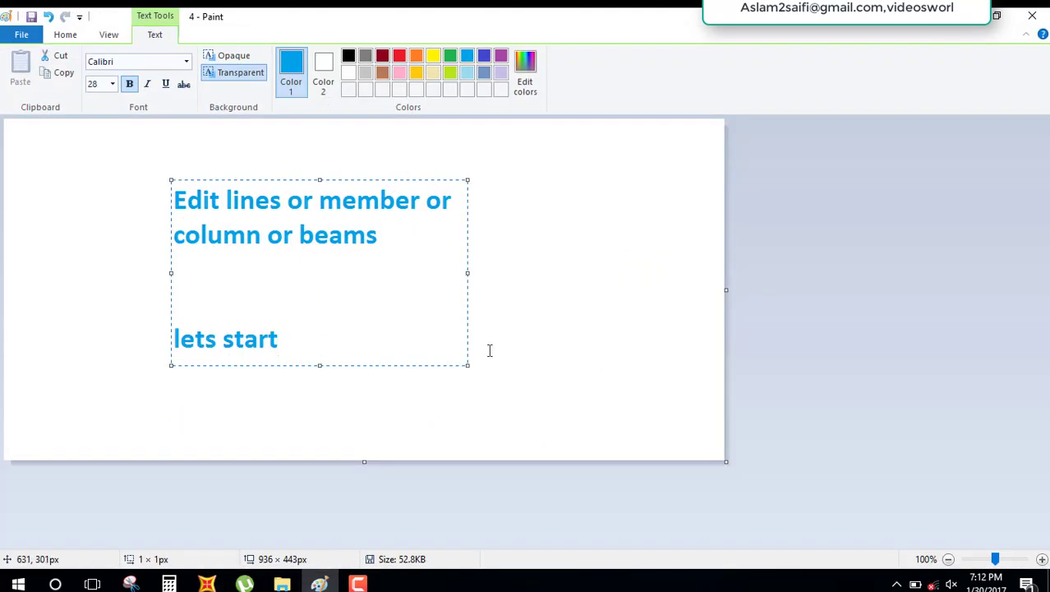
{"action": "key", "text": "ctrl+a"}
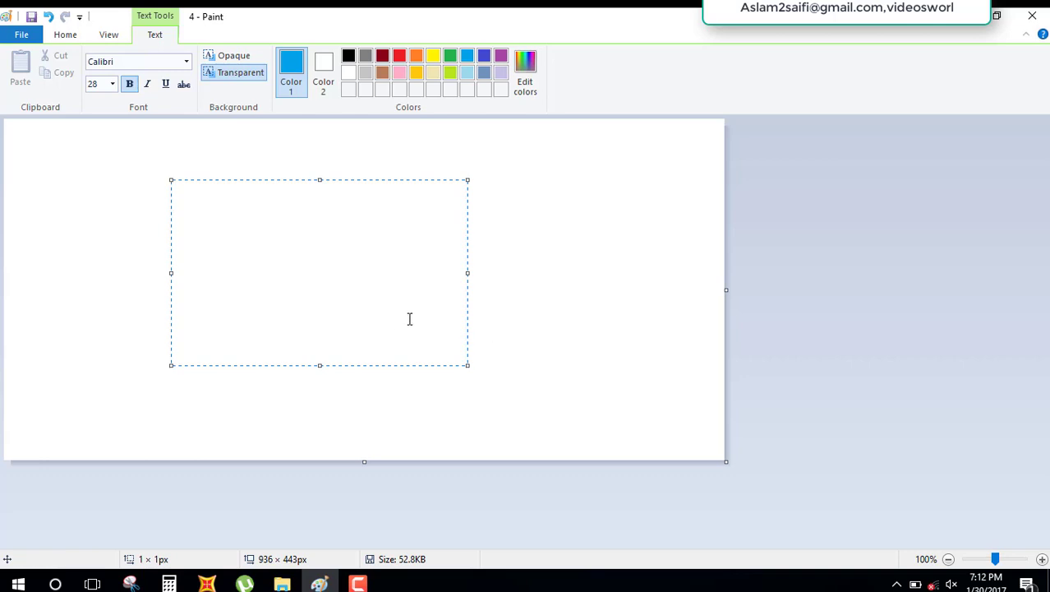
{"action": "left_click", "coordinate": [358, 174]}
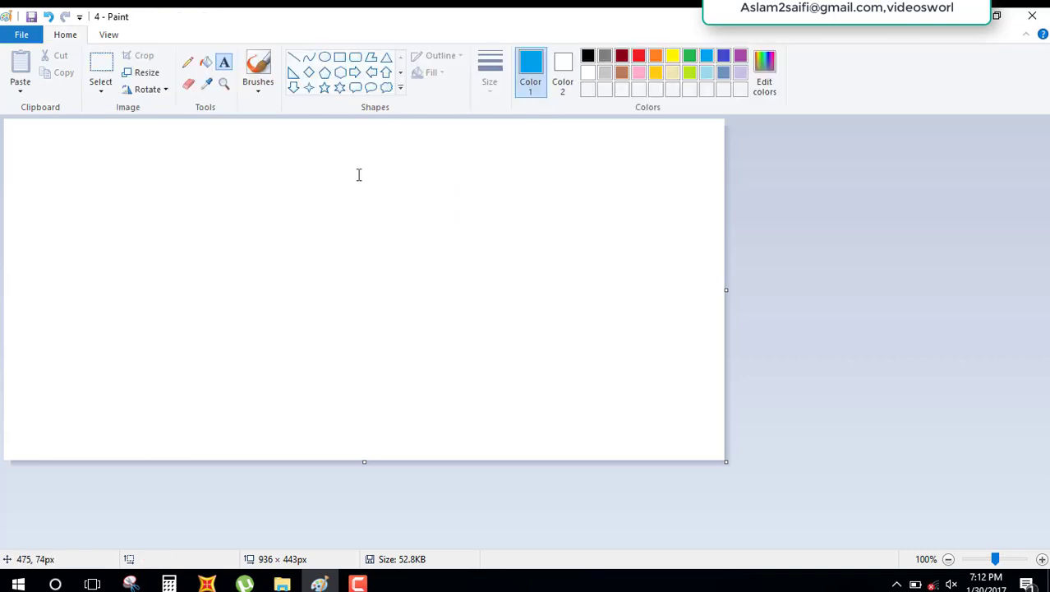
{"action": "left_click", "coordinate": [293, 58]}
{"action": "left_click_drag", "start_coordinate": [230, 300], "coordinate": [471, 168]}
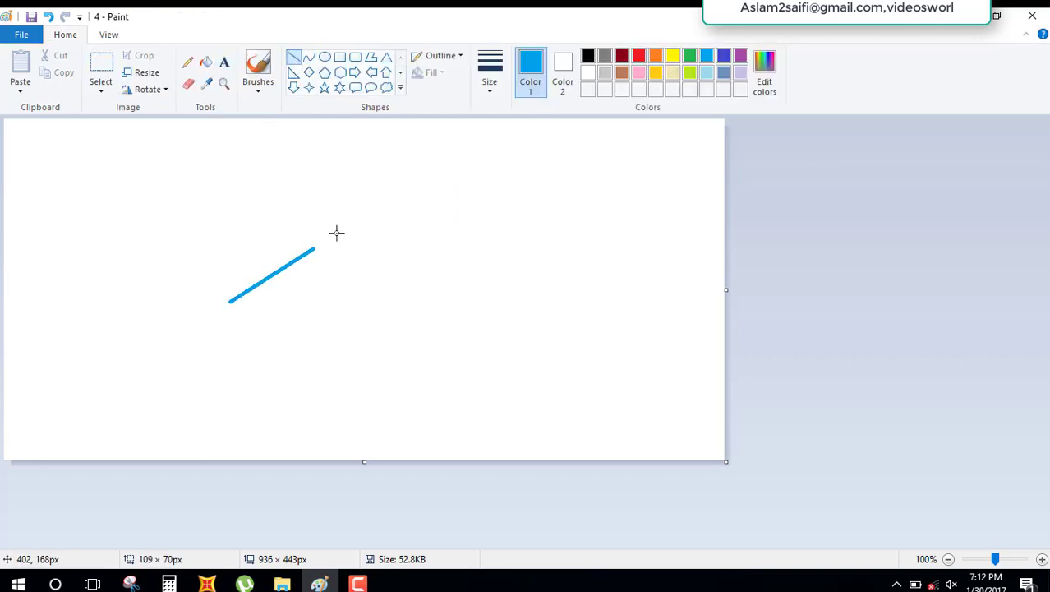
Mark both ends of the blue member with black joint dots
{"action": "left_click", "coordinate": [258, 67]}
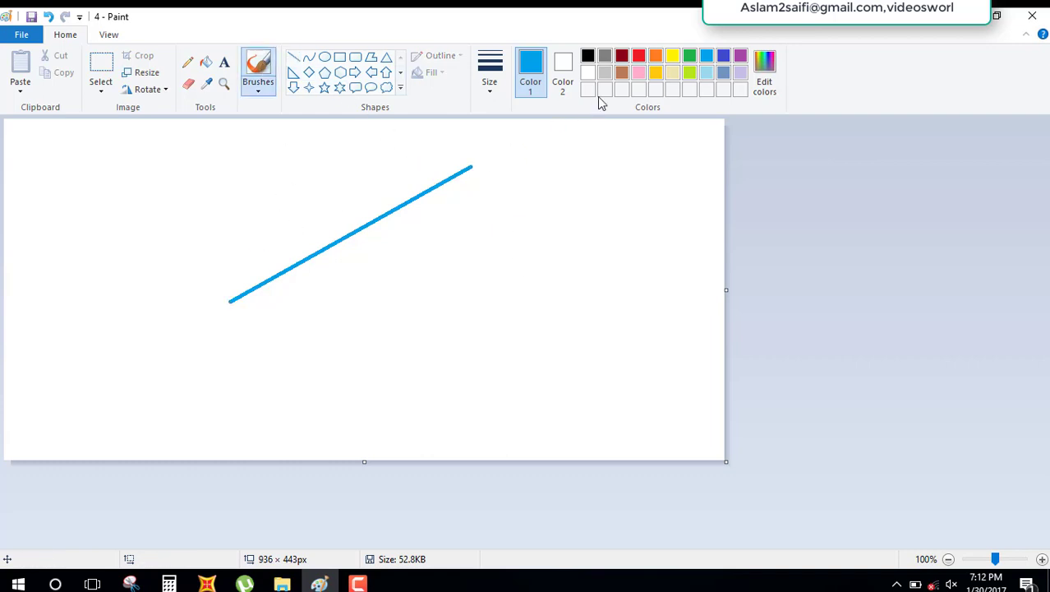
{"action": "left_click", "coordinate": [588, 55]}
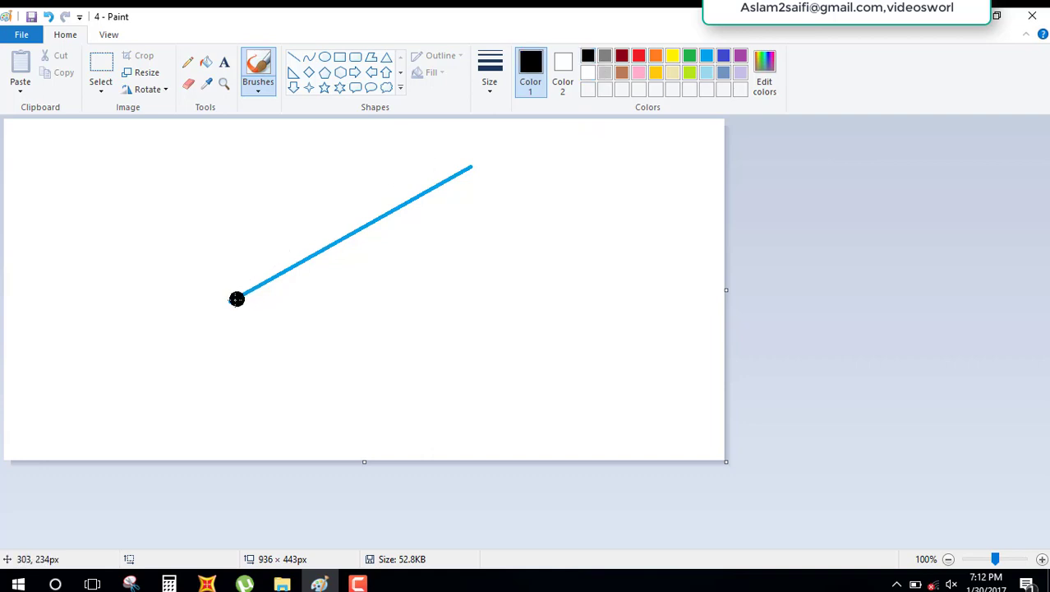
{"action": "left_click", "coordinate": [232, 306]}
{"action": "left_click", "coordinate": [473, 170]}
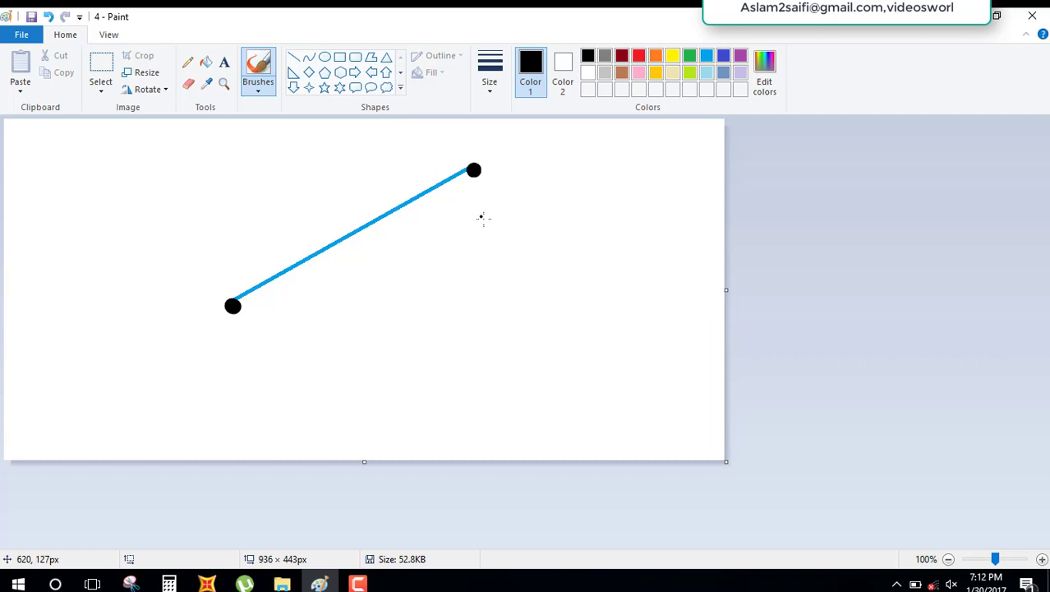
Sketch red axis arrows and an outline around the lower joint, then return to SAP2000
{"action": "left_click", "coordinate": [639, 55]}
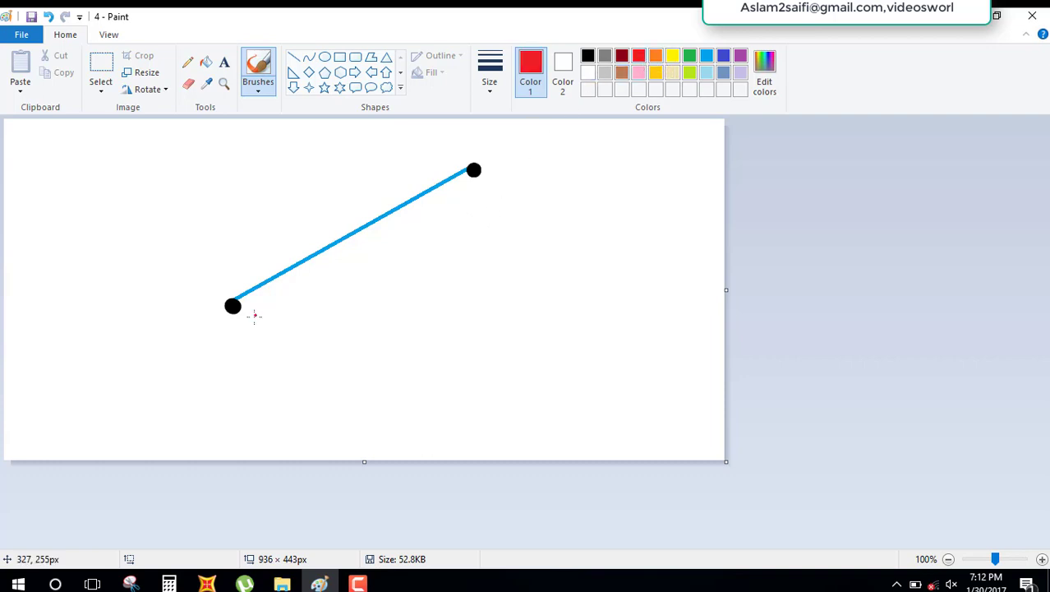
{"action": "left_click_drag", "start_coordinate": [238, 306], "coordinate": [355, 375]}
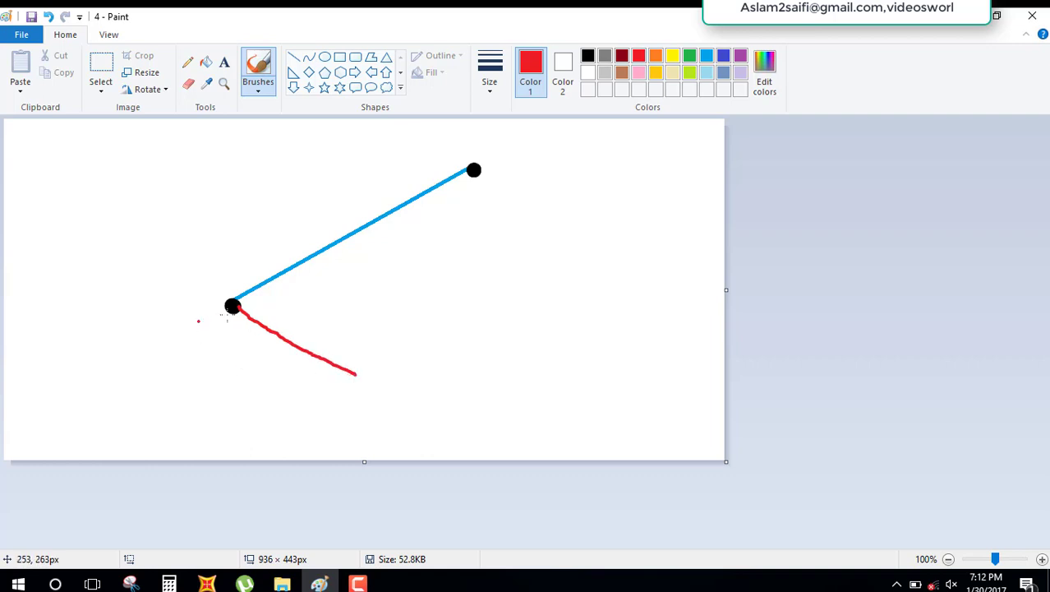
{"action": "left_click_drag", "start_coordinate": [237, 320], "coordinate": [218, 424]}
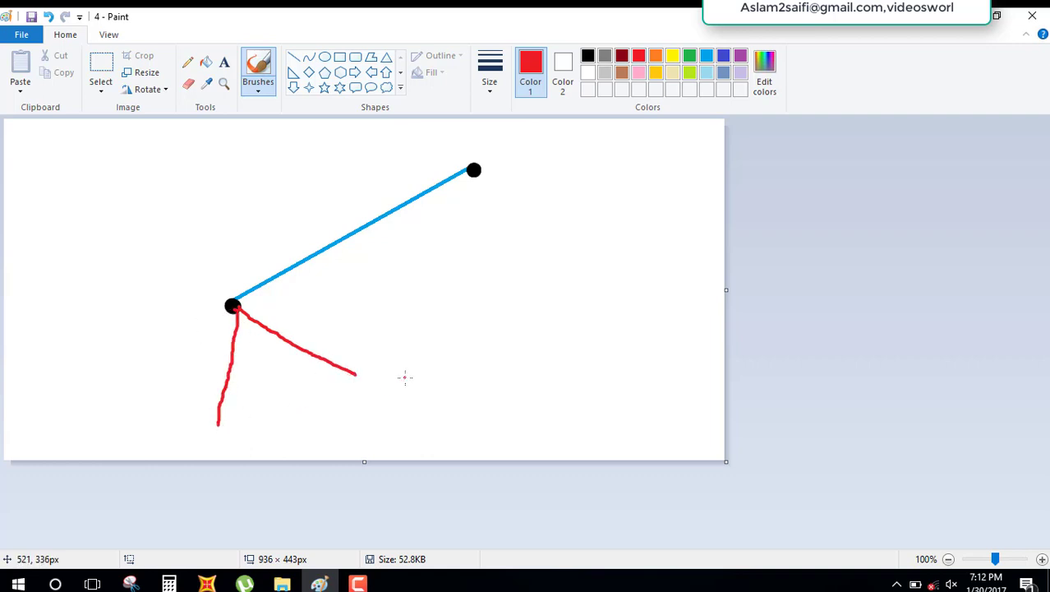
{"action": "left_click_drag", "start_coordinate": [353, 376], "coordinate": [336, 452]}
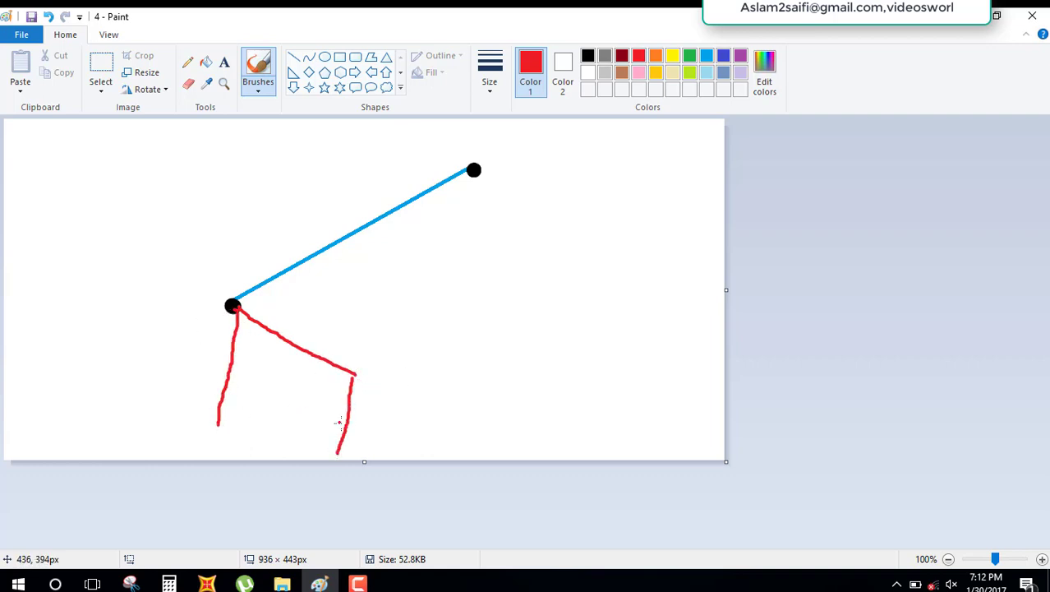
{"action": "left_click_drag", "start_coordinate": [214, 424], "coordinate": [296, 459]}
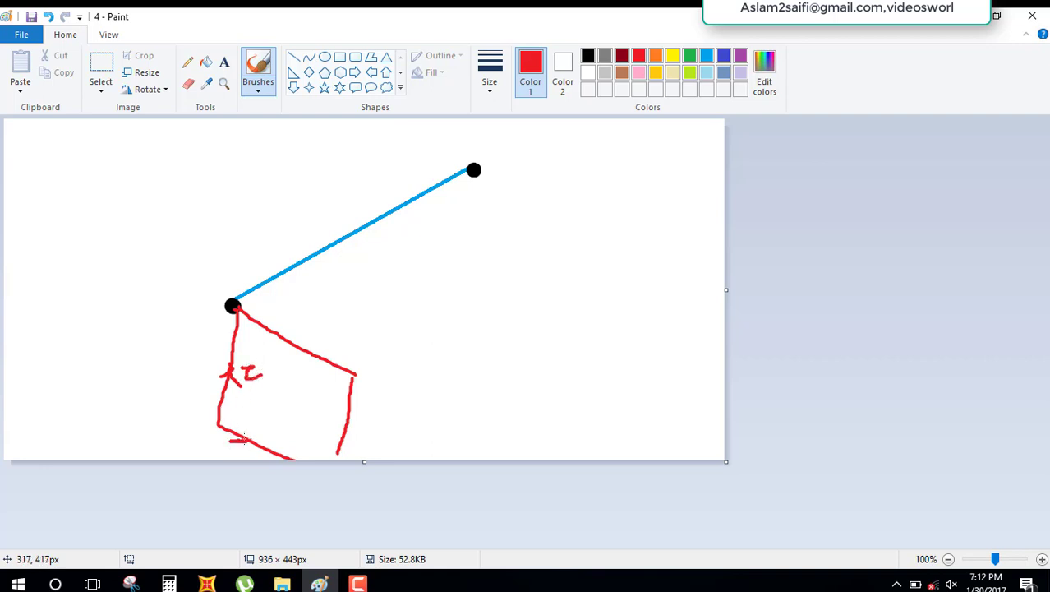
{"action": "left_click_drag", "start_coordinate": [242, 424], "coordinate": [250, 425]}
{"action": "left_click_drag", "start_coordinate": [309, 335], "coordinate": [359, 296]}
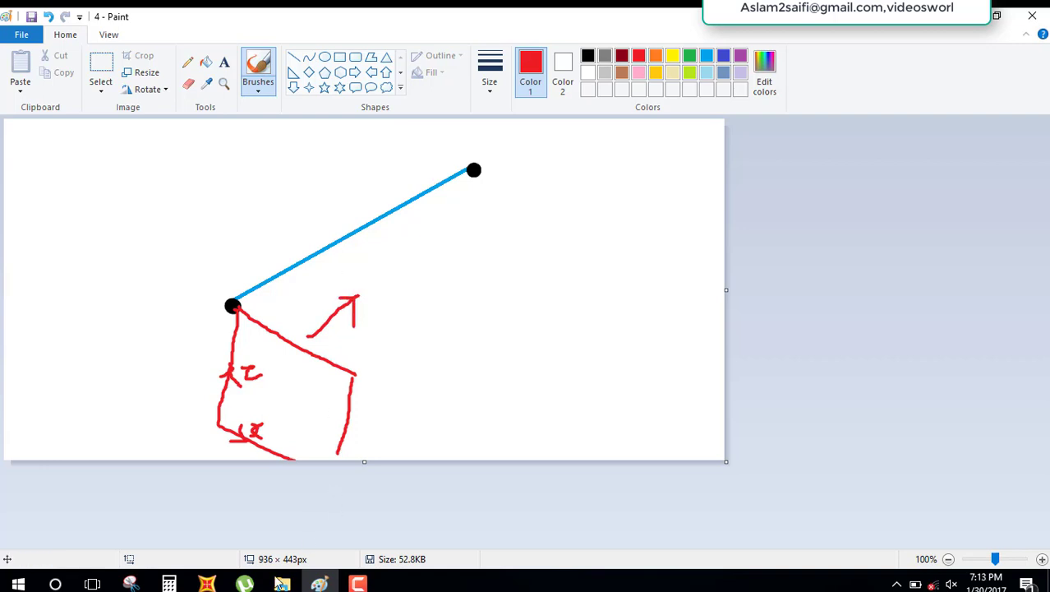
{"action": "left_click", "coordinate": [206, 584]}
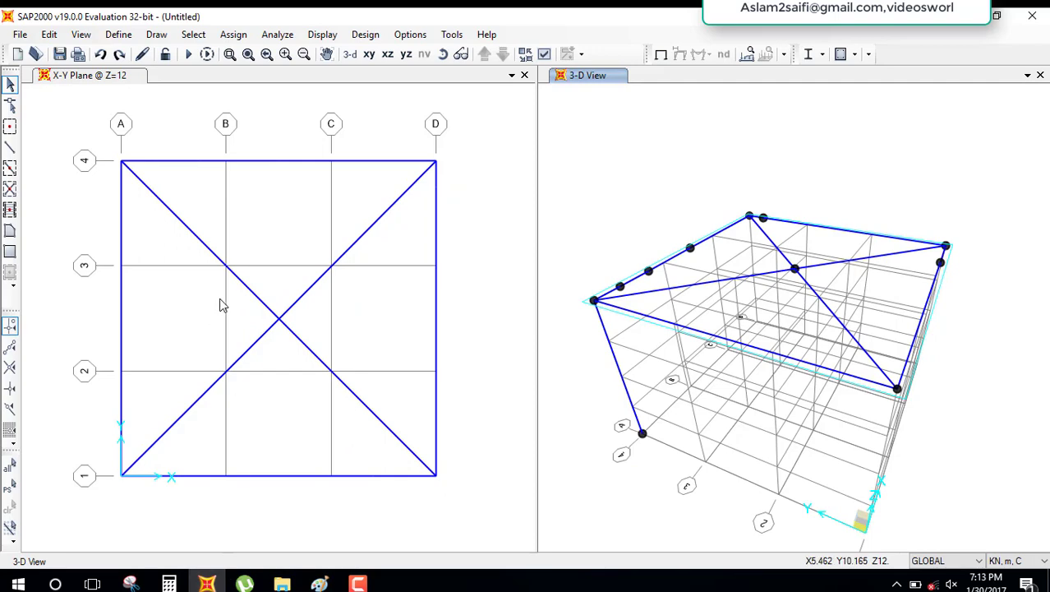
Add the label 'grid plane' beside the red sketch in Paint
{"action": "left_click", "coordinate": [319, 584]}
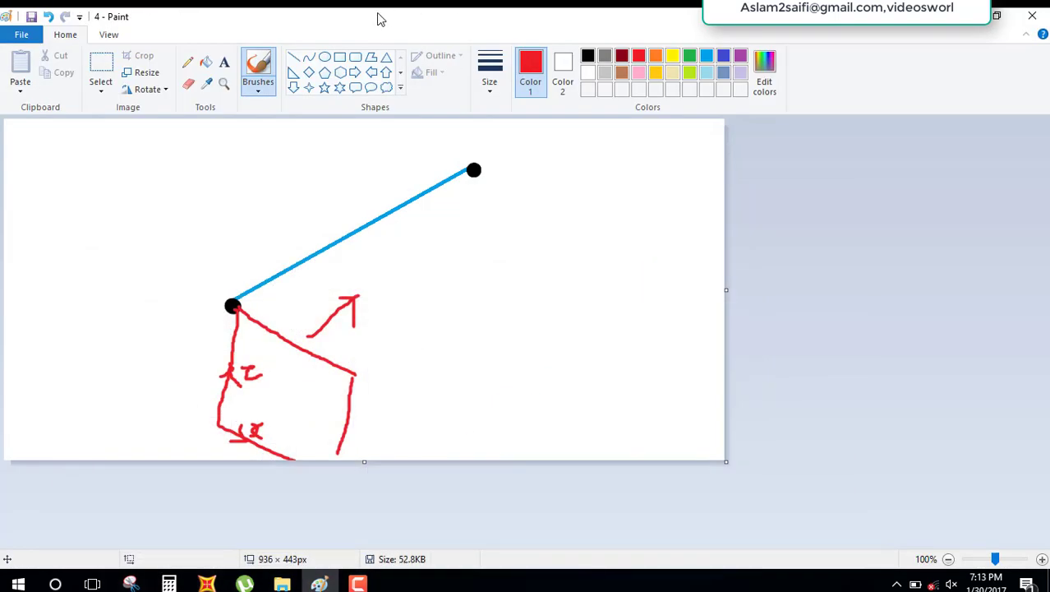
{"action": "left_click", "coordinate": [224, 62]}
{"action": "left_click", "coordinate": [387, 381]}
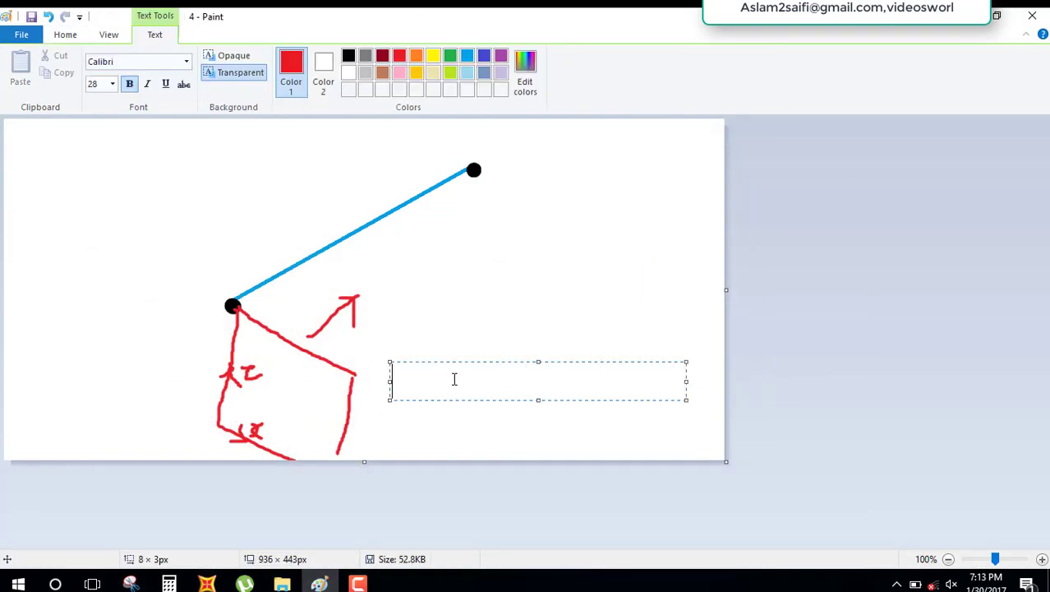
{"action": "type", "text": "gri"}
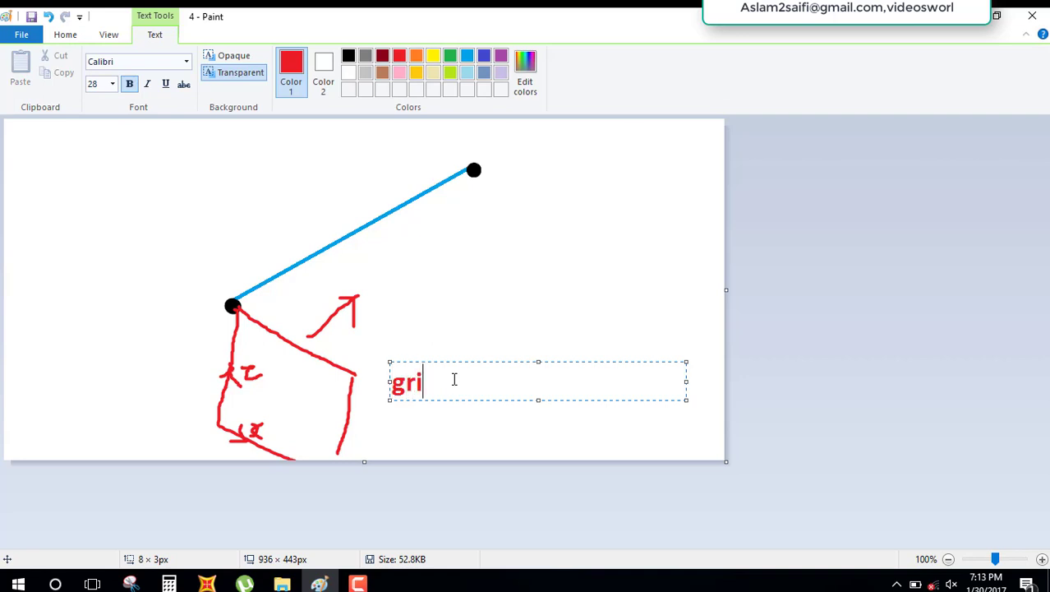
{"action": "key", "text": "BackSpace"}
{"action": "key", "text": "BackSpace"}
{"action": "key", "text": "BackSpace"}
{"action": "type", "text": "grid plane"}
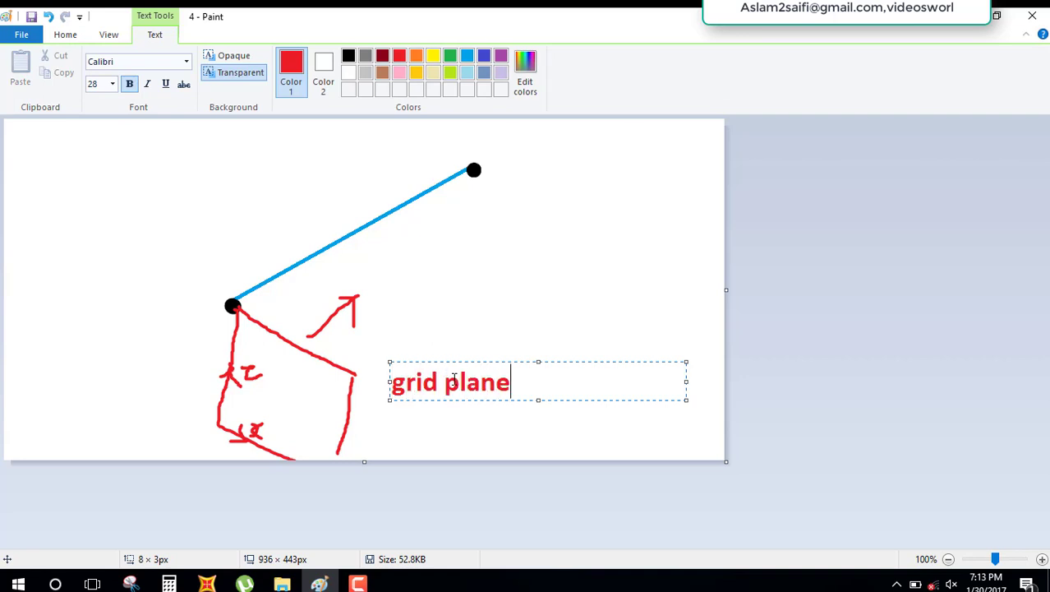
{"action": "left_click", "coordinate": [481, 335]}
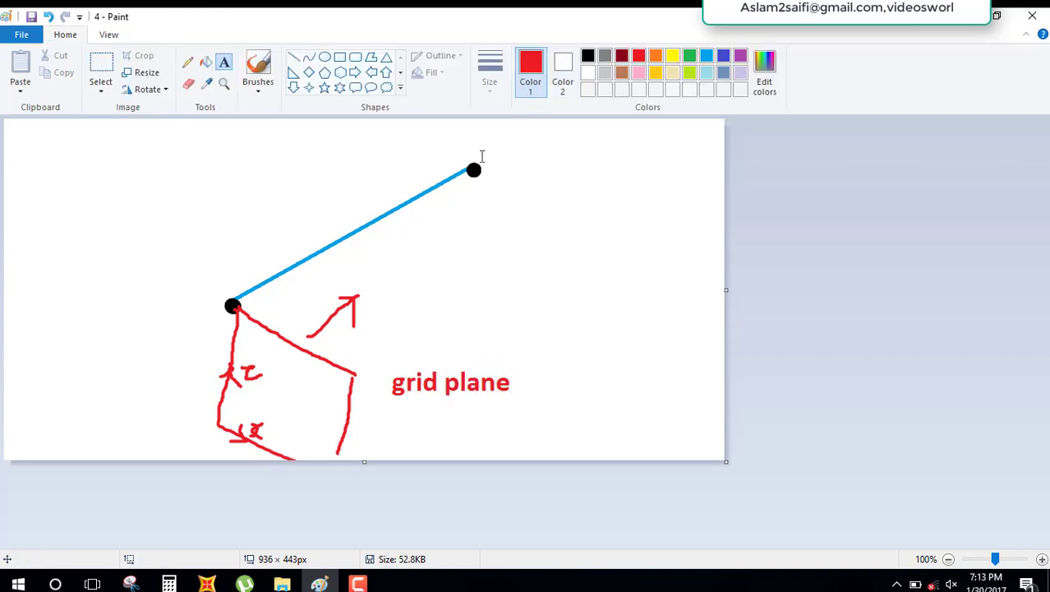
Draw a red up-right arrow and label it 'grid plane move this direction'
{"action": "left_click", "coordinate": [258, 70]}
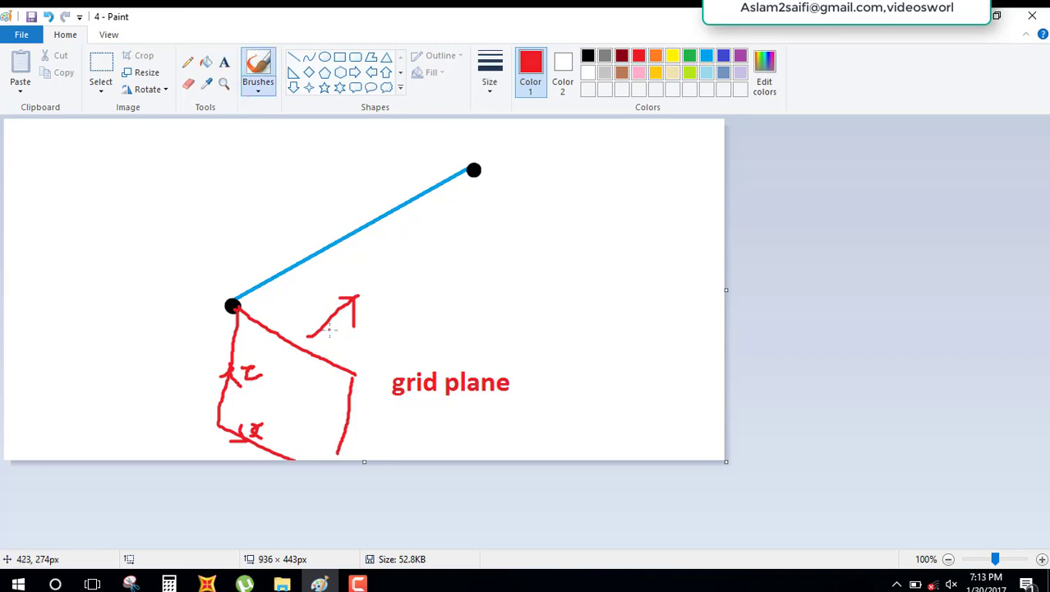
{"action": "mouse_move", "coordinate": [349, 359]}
{"action": "left_mouse_down"}
{"action": "mouse_move", "coordinate": [422, 297]}
{"action": "mouse_move", "coordinate": [440, 350]}
{"action": "mouse_move", "coordinate": [457, 326]}
{"action": "left_mouse_up"}
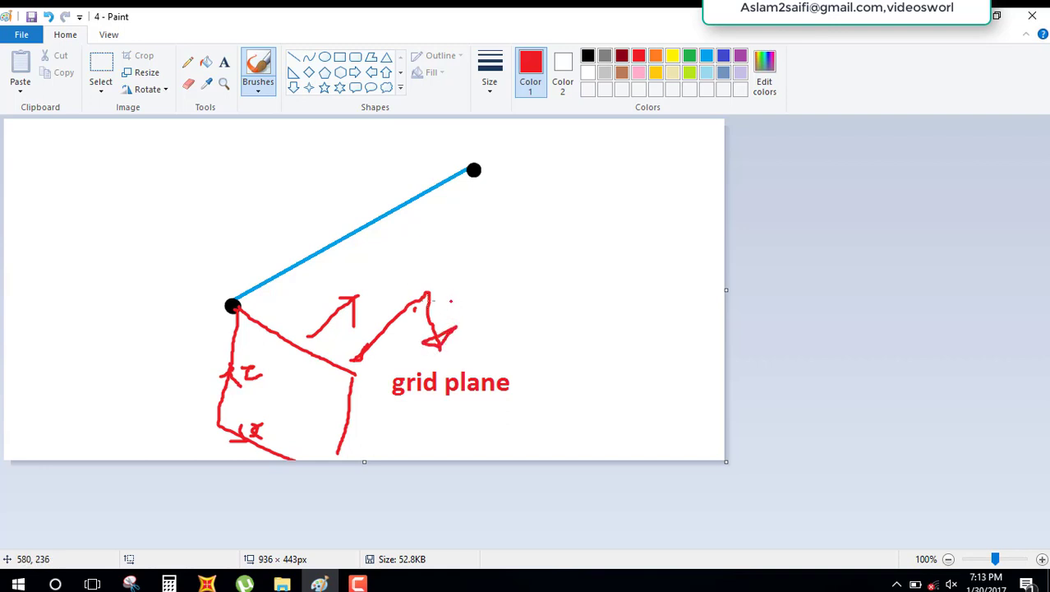
{"action": "left_click", "coordinate": [225, 62]}
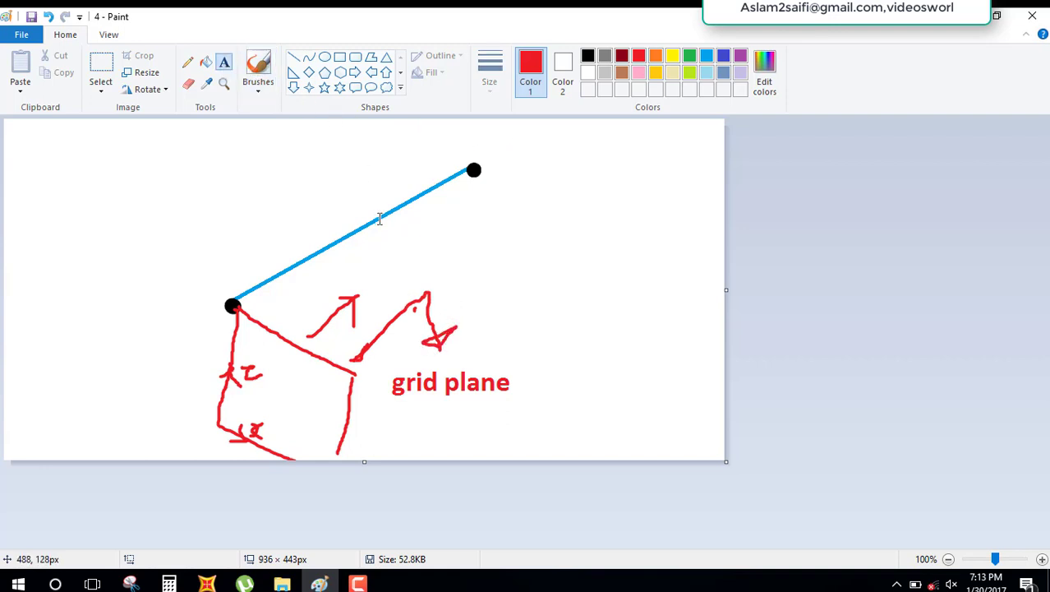
{"action": "left_click", "coordinate": [366, 277]}
{"action": "type", "text": "g"}
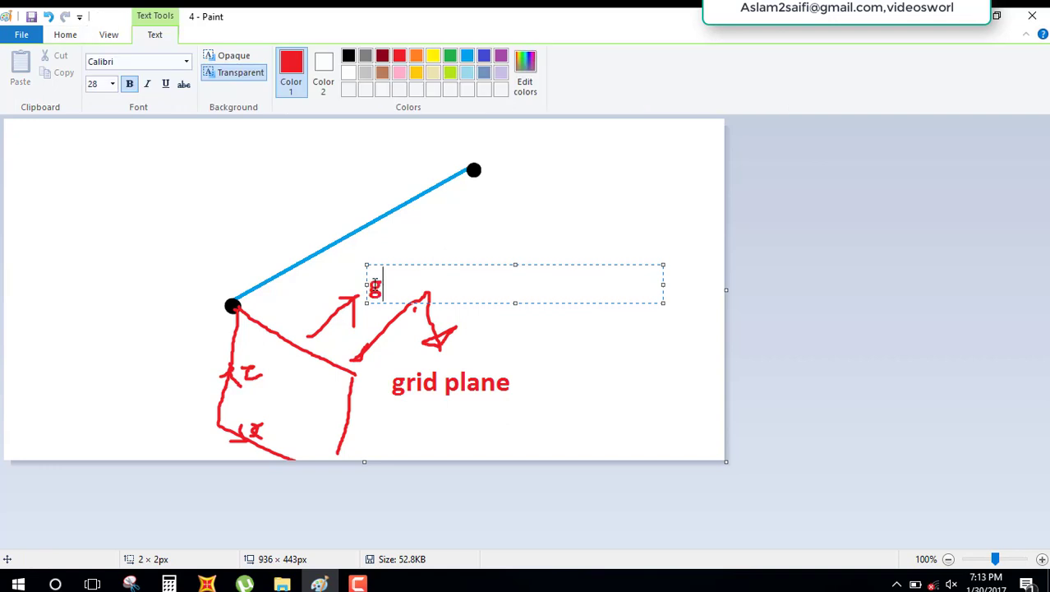
{"action": "type", "text": "rid p"}
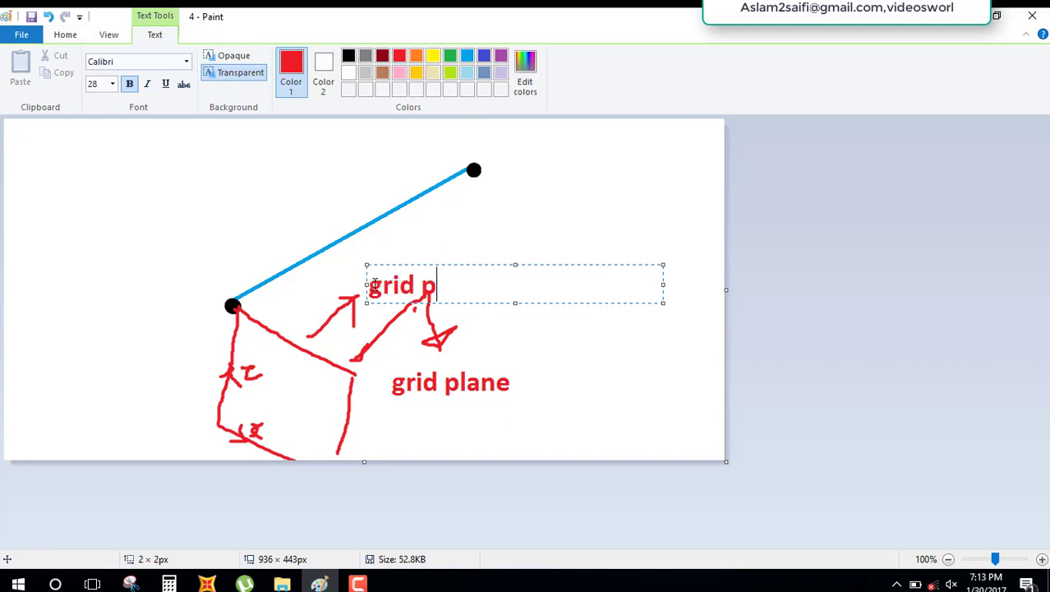
{"action": "type", "text": "lane"}
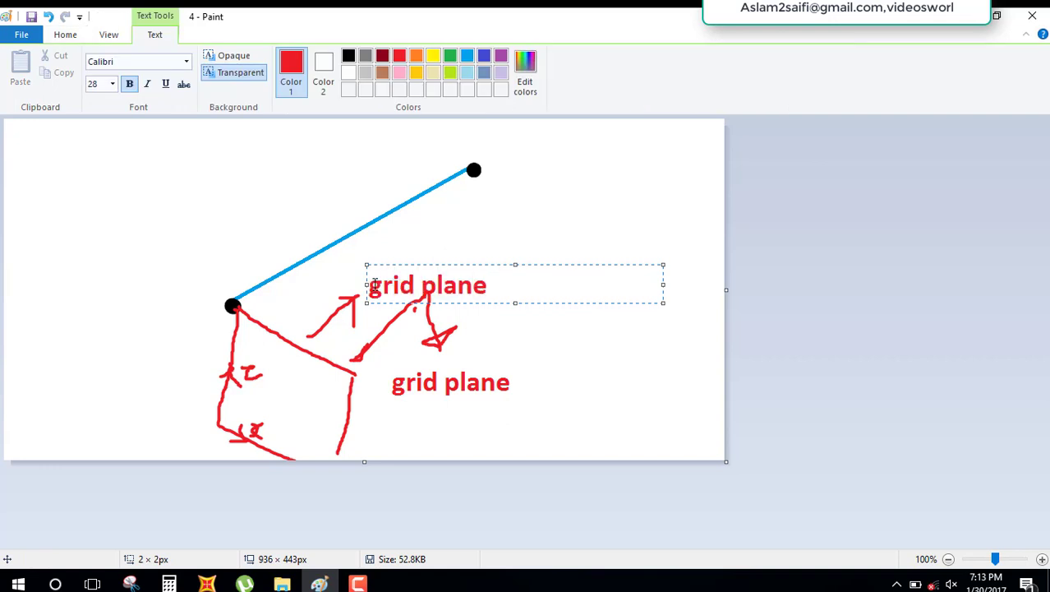
{"action": "type", "text": " move thi"}
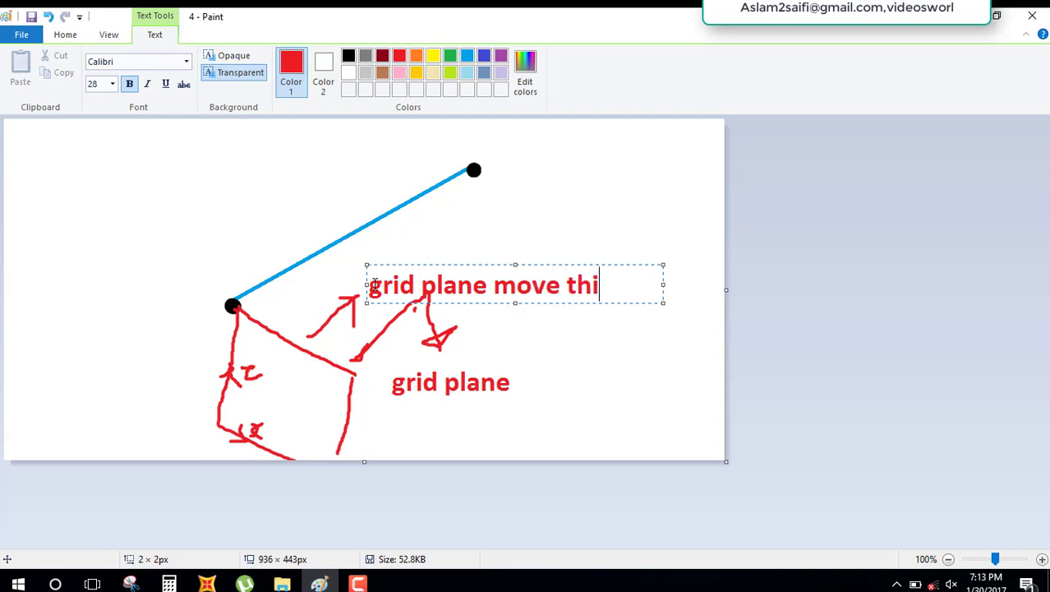
{"action": "type", "text": "s direct"}
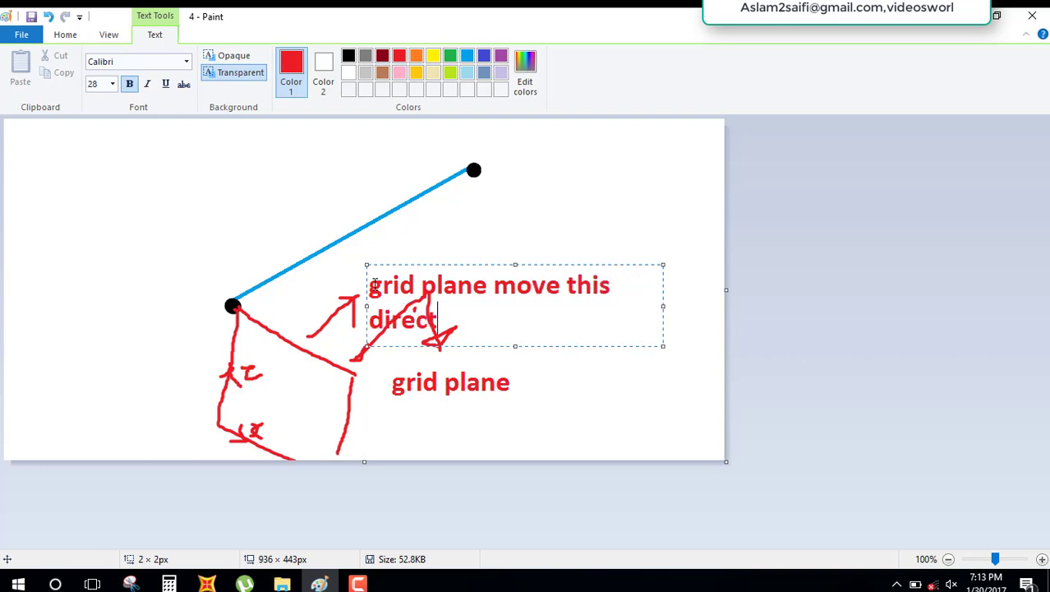
{"action": "type", "text": "ion"}
{"action": "left_click", "coordinate": [583, 403]}
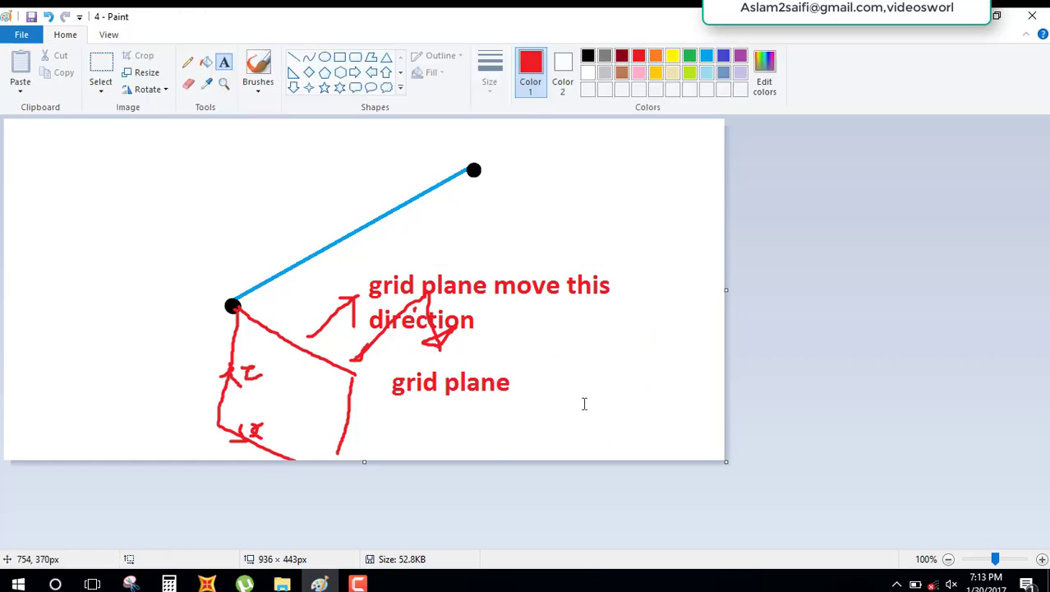
In SAP2000, select a roof-edge frame and bring up its Divide Frames options, then return to Paint
{"action": "left_click", "coordinate": [207, 584]}
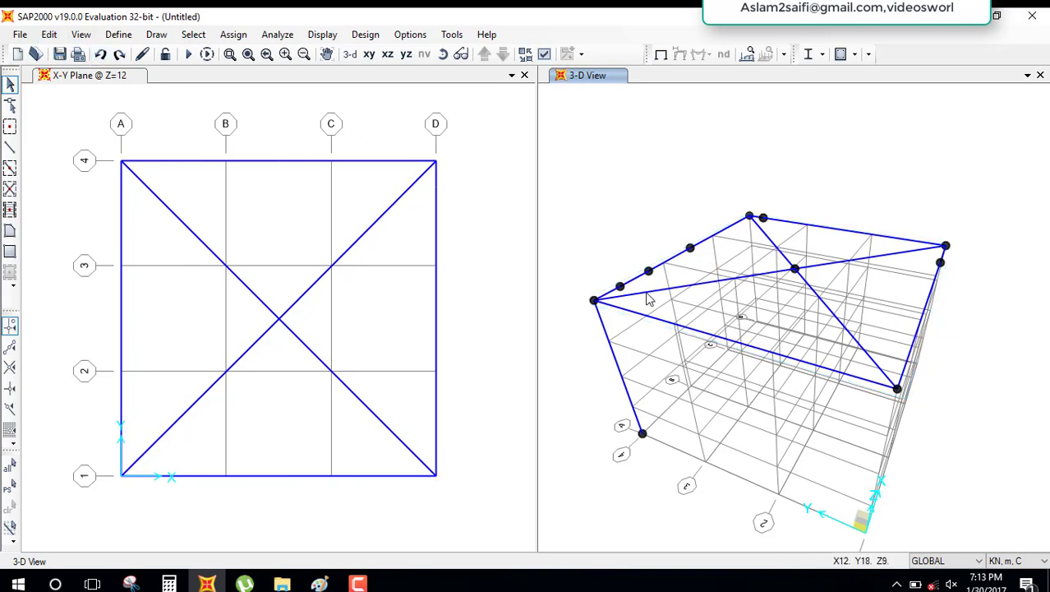
{"action": "scroll", "coordinate": [597, 296], "scroll_direction": "up", "scroll_amount": 5}
{"action": "scroll", "coordinate": [597, 296], "scroll_direction": "up", "scroll_amount": 2}
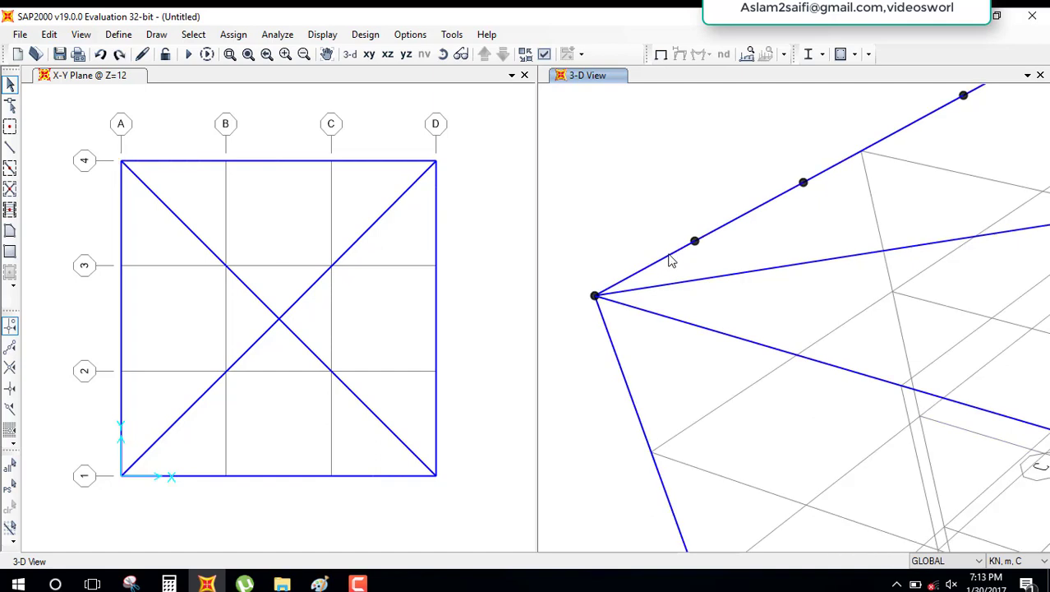
{"action": "left_click", "coordinate": [669, 260]}
{"action": "scroll", "coordinate": [675, 287], "scroll_direction": "down", "scroll_amount": 3}
{"action": "scroll", "coordinate": [687, 321], "scroll_direction": "down", "scroll_amount": 2}
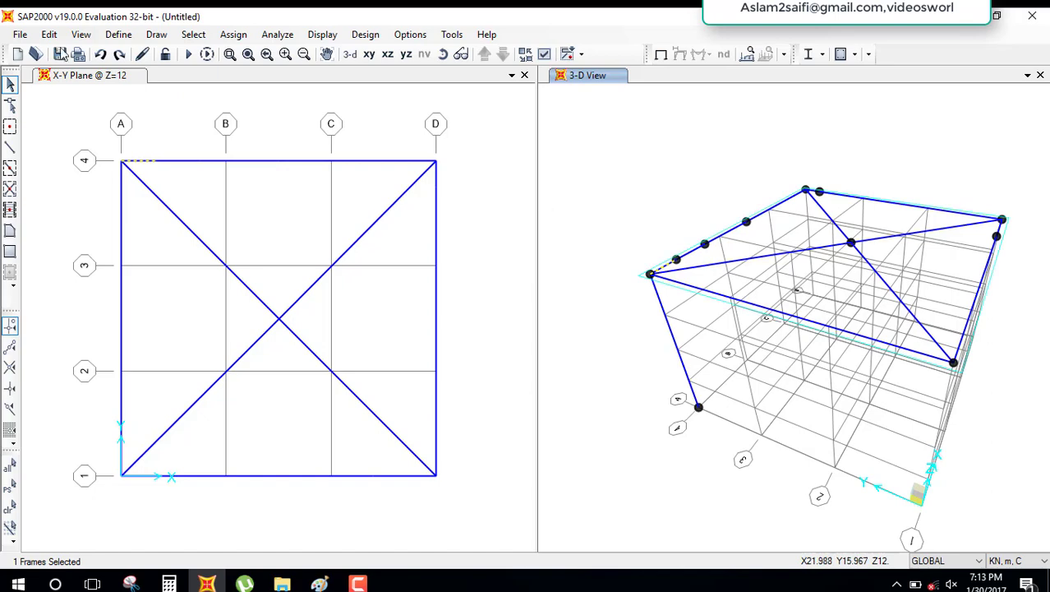
{"action": "left_click", "coordinate": [50, 34]}
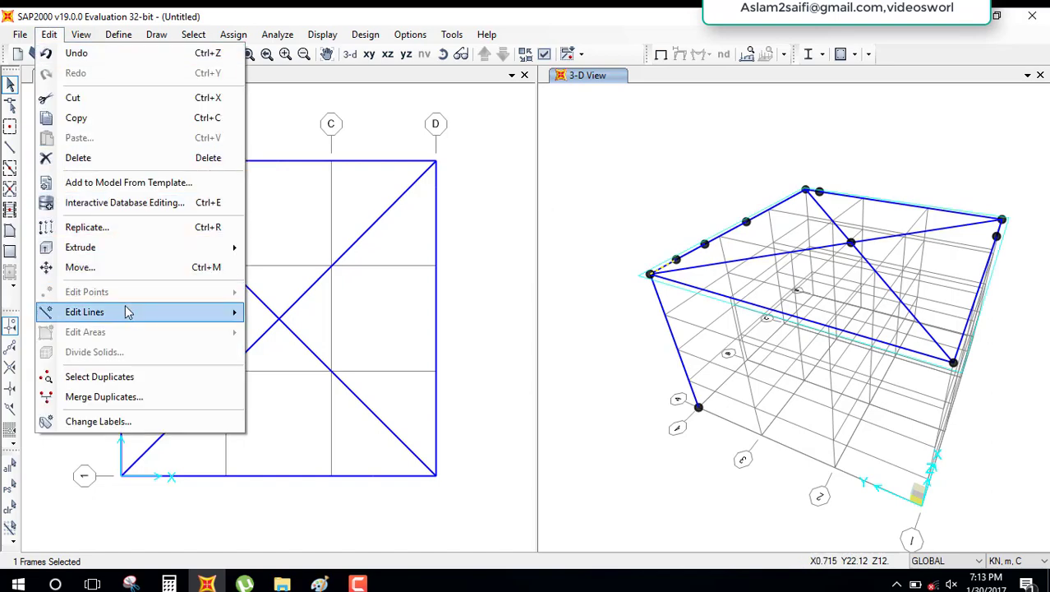
{"action": "mouse_move", "coordinate": [85, 311]}
{"action": "left_click", "coordinate": [260, 314]}
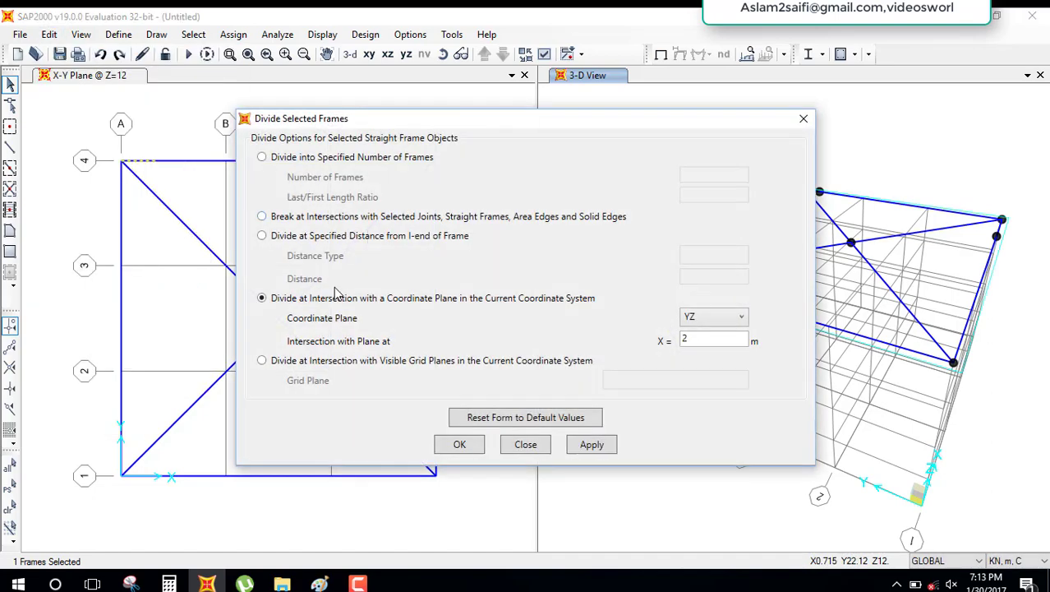
{"action": "left_click_drag", "start_coordinate": [421, 125], "coordinate": [246, 82]}
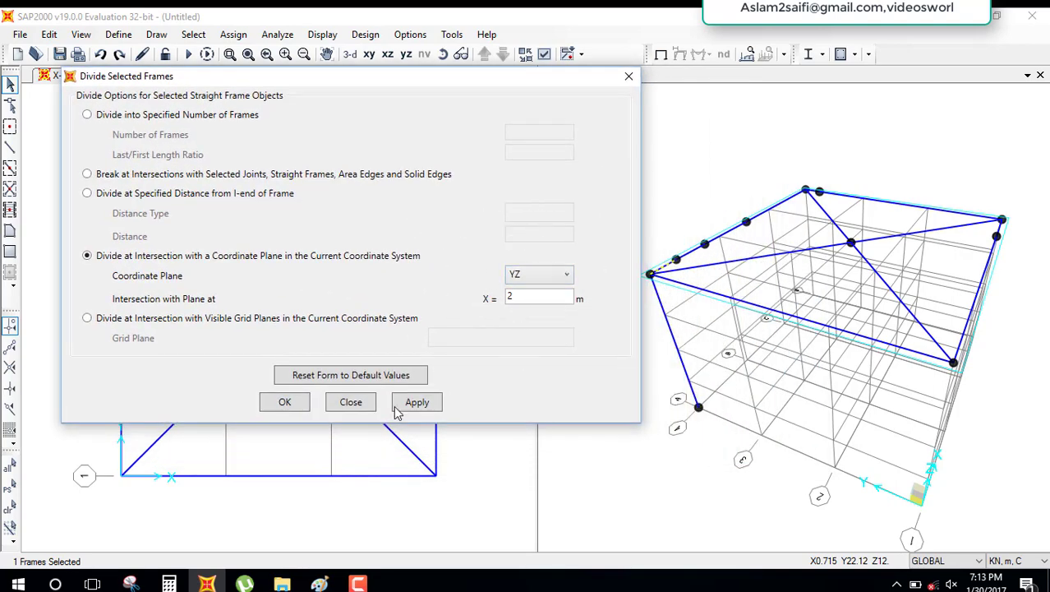
{"action": "left_click", "coordinate": [320, 583]}
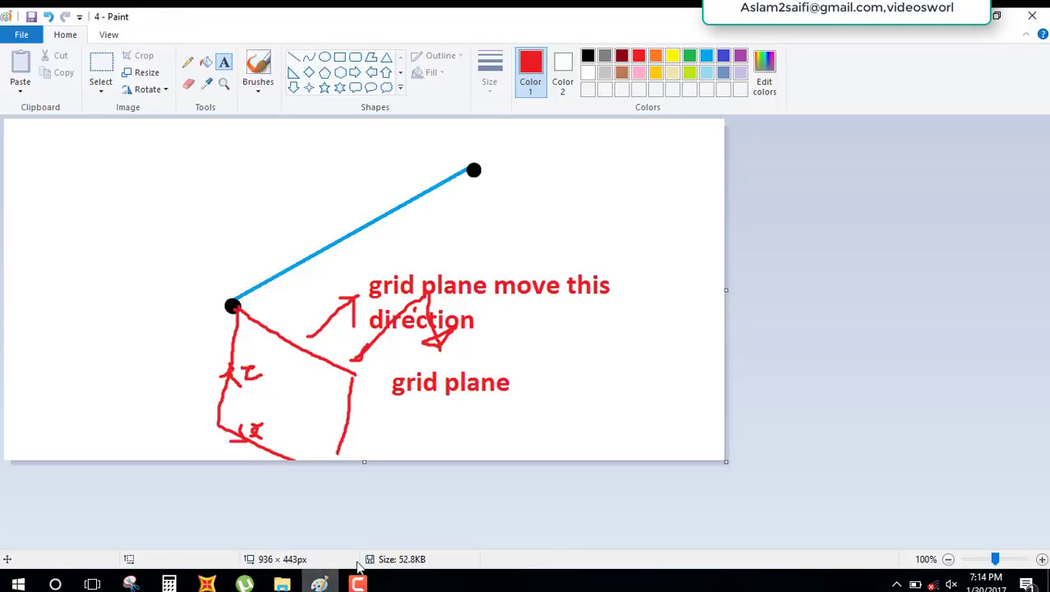
Add the red label 'yz plane' below 'grid plane' in Paint, correcting the typo
{"action": "left_click", "coordinate": [388, 433]}
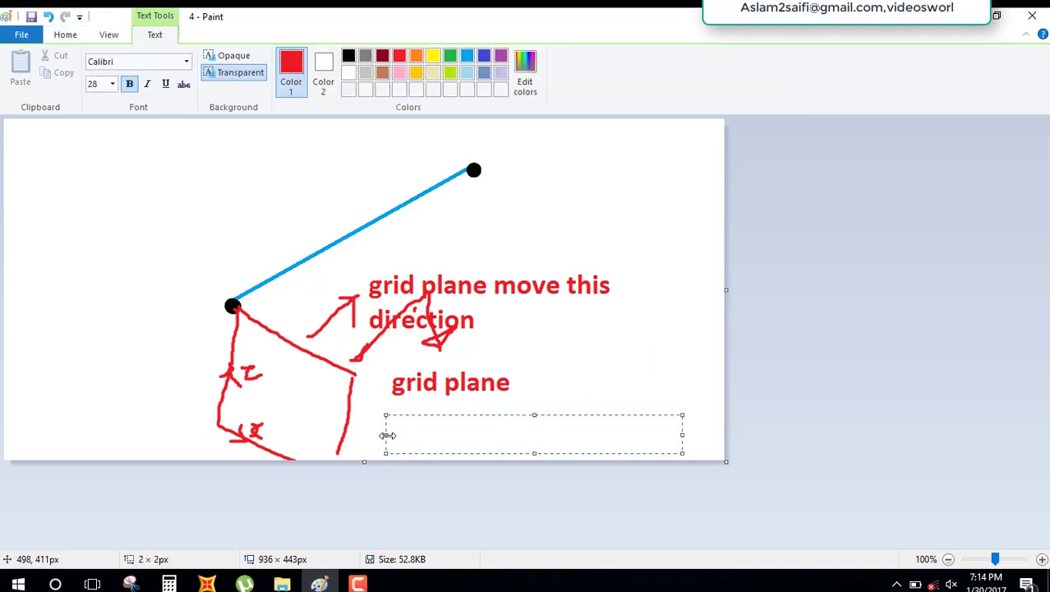
{"action": "type", "text": "yz p"}
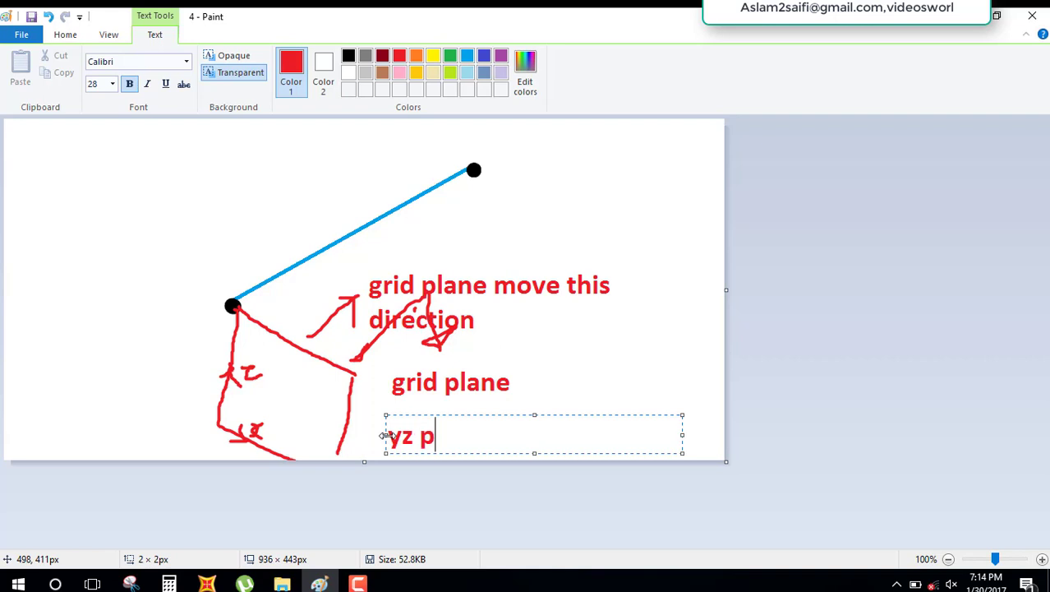
{"action": "type", "text": "ane"}
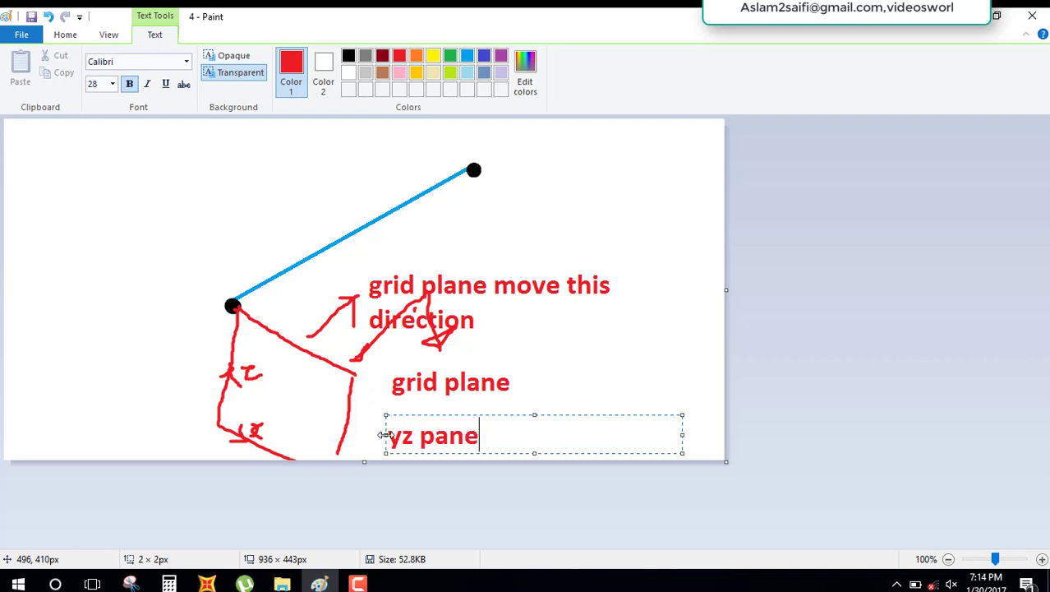
{"action": "key", "text": "Left"}
{"action": "key", "text": "Left"}
{"action": "key", "text": "Left"}
{"action": "type", "text": ";"}
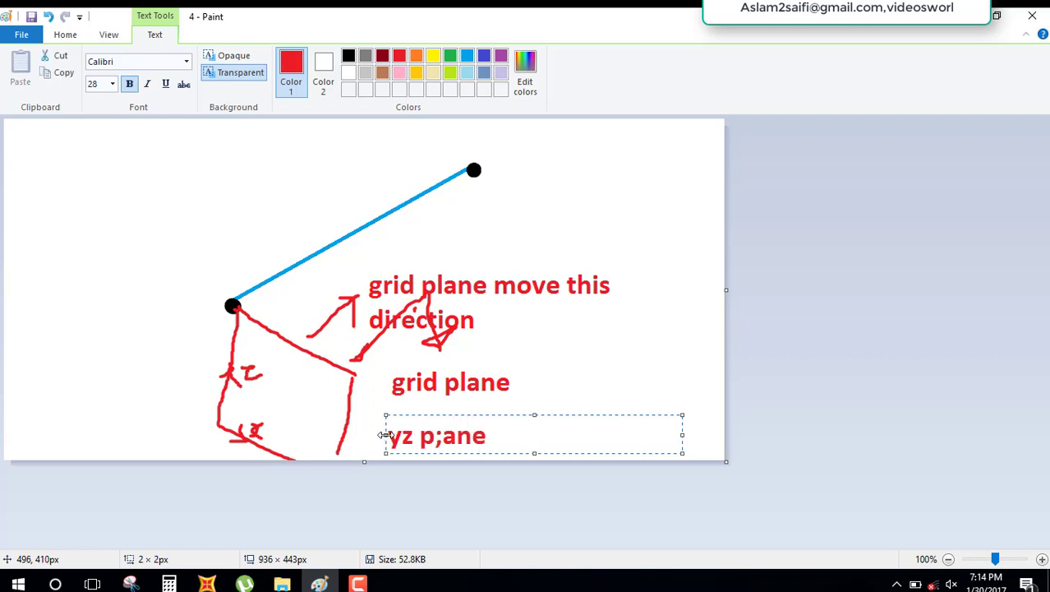
{"action": "key", "text": "BackSpace"}
{"action": "type", "text": "l"}
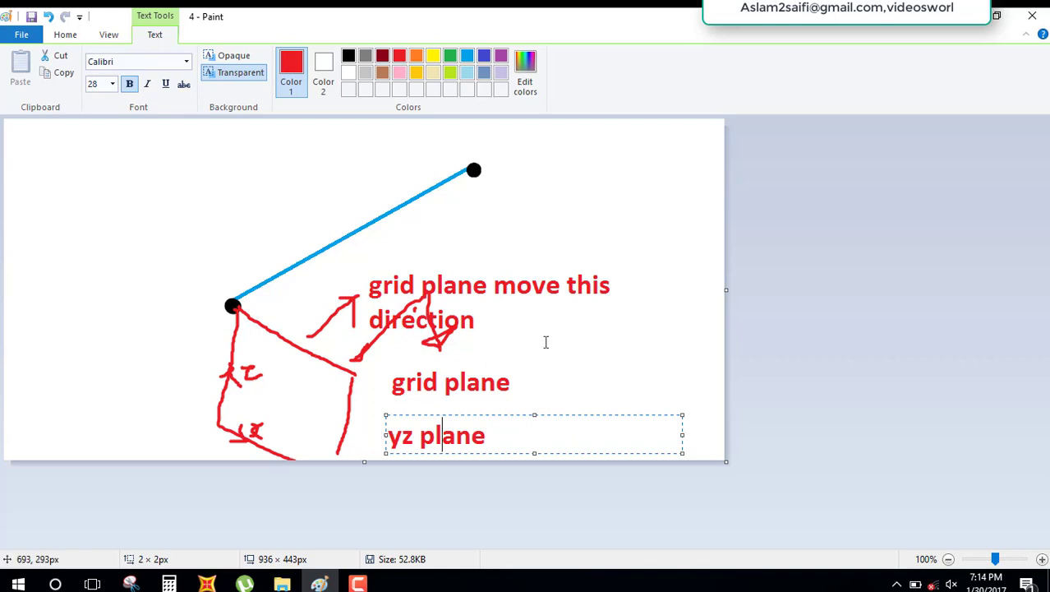
{"action": "left_click", "coordinate": [535, 351]}
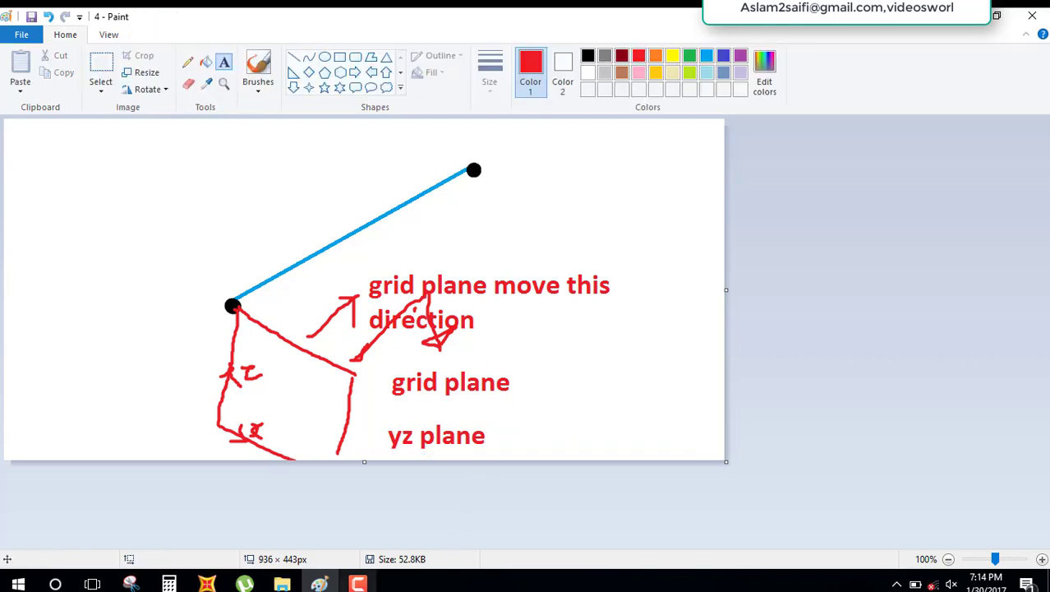
In SAP2000's Divide Frames options, change the dividing plane's X position from 2 to 1
{"action": "left_click", "coordinate": [207, 584]}
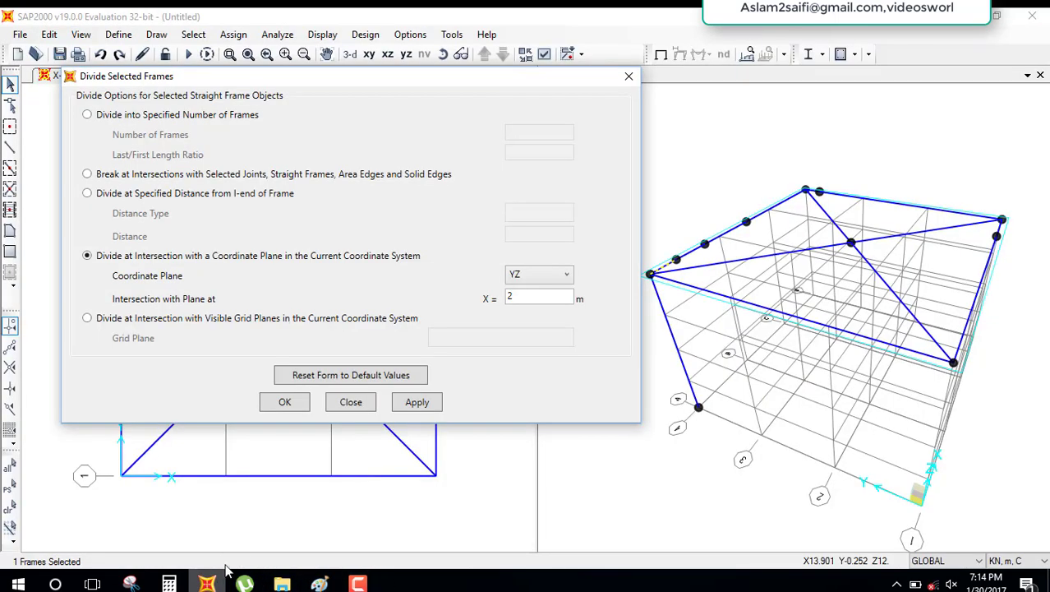
{"action": "double_click", "coordinate": [529, 298]}
{"action": "type", "text": "1"}
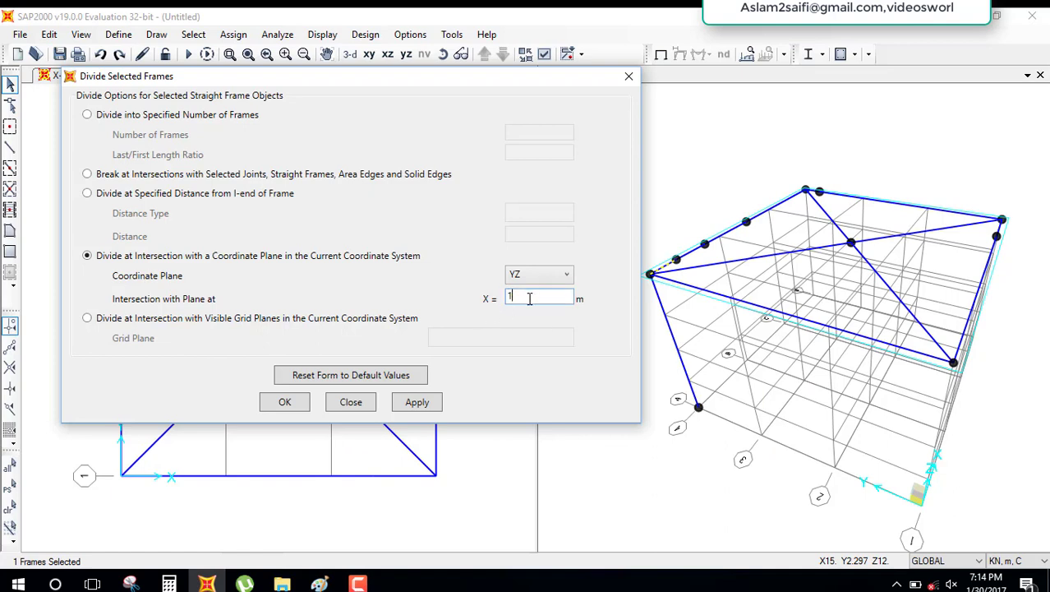
{"action": "left_click", "coordinate": [515, 297]}
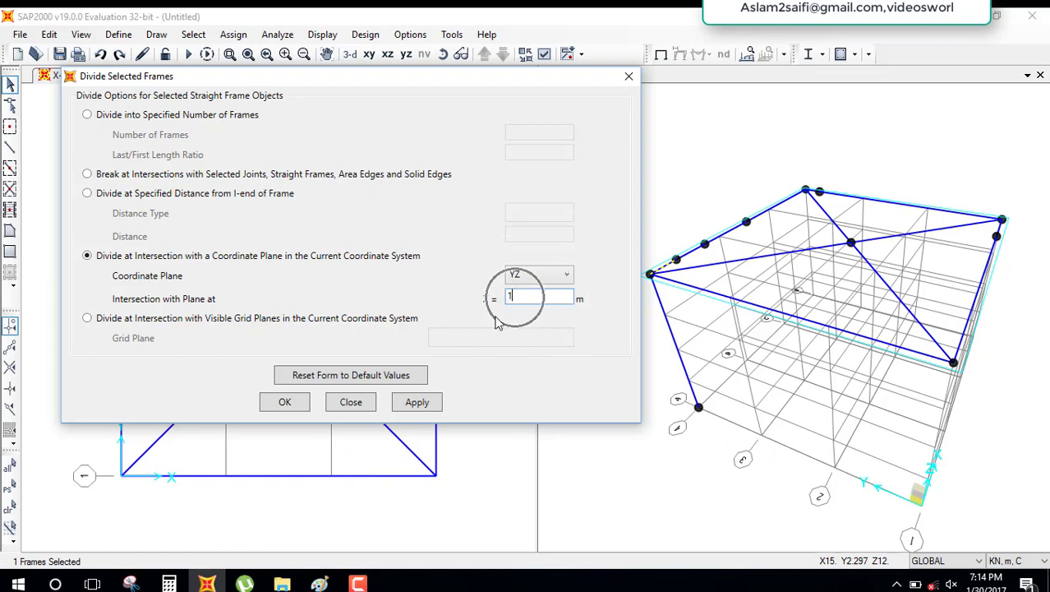
{"action": "left_click", "coordinate": [336, 583]}
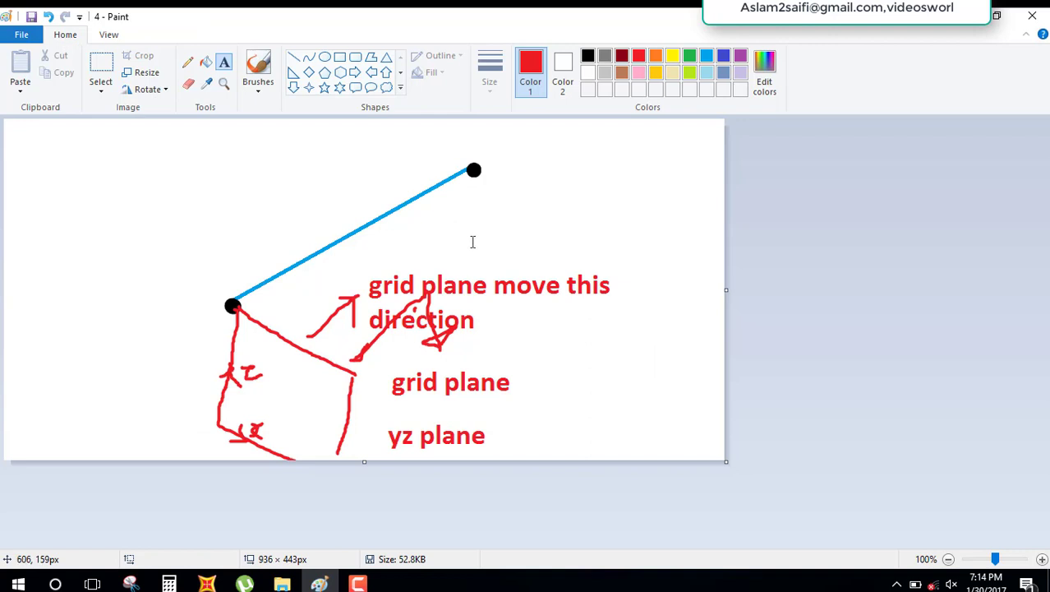
Write the note '1m move in x-dire' beside the blue line, fixing the mistyped ending
{"action": "left_click", "coordinate": [473, 240]}
{"action": "type", "text": "1m m"}
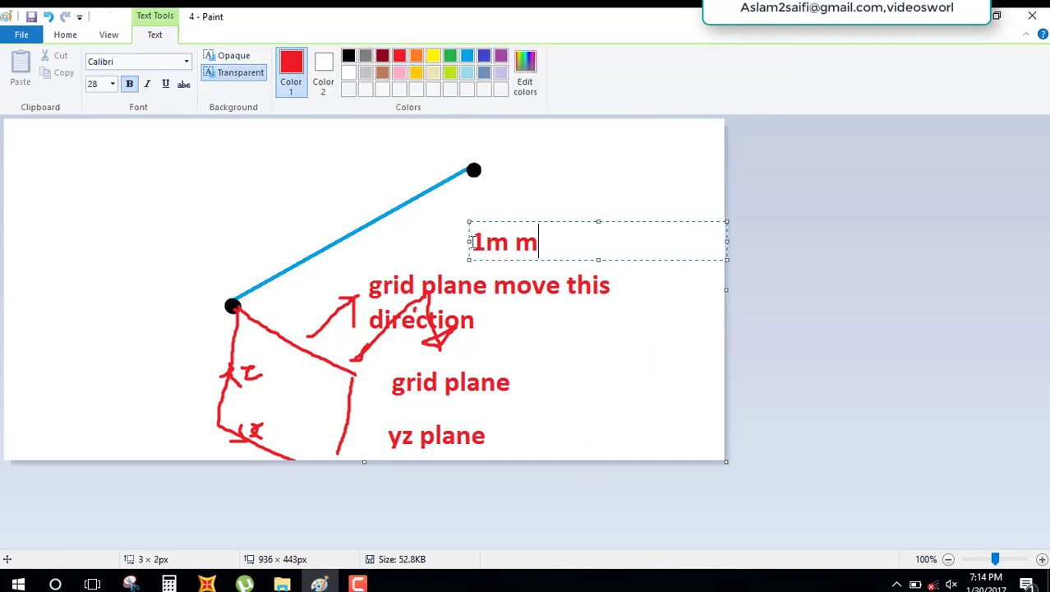
{"action": "type", "text": "ove i"}
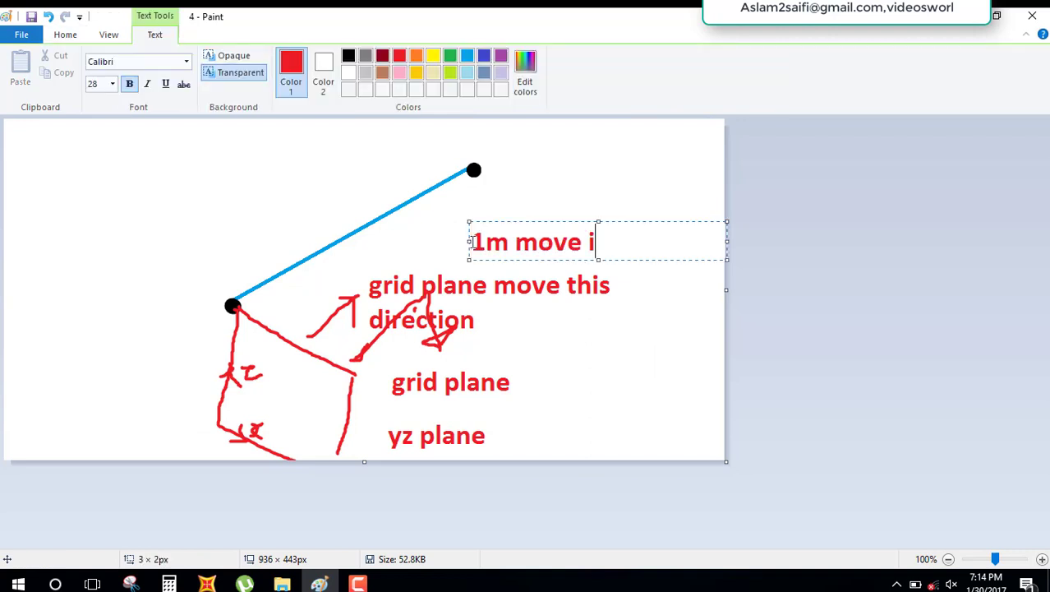
{"action": "type", "text": "n x-d"}
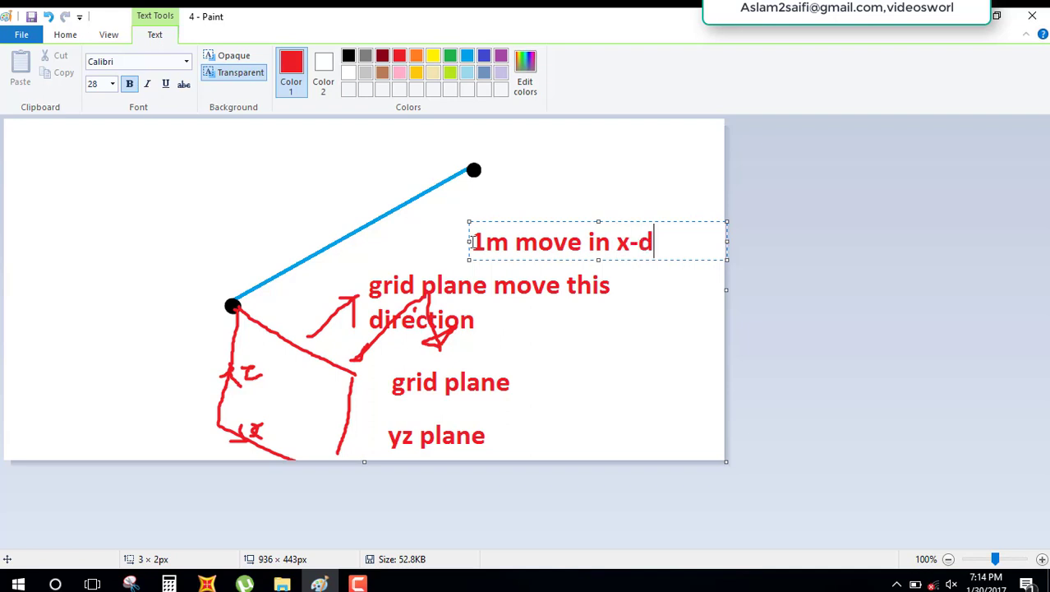
{"action": "type", "text": "er"}
{"action": "key", "text": "BackSpace"}
{"action": "key", "text": "BackSpace"}
{"action": "type", "text": "ire"}
{"action": "left_click", "coordinate": [345, 270]}
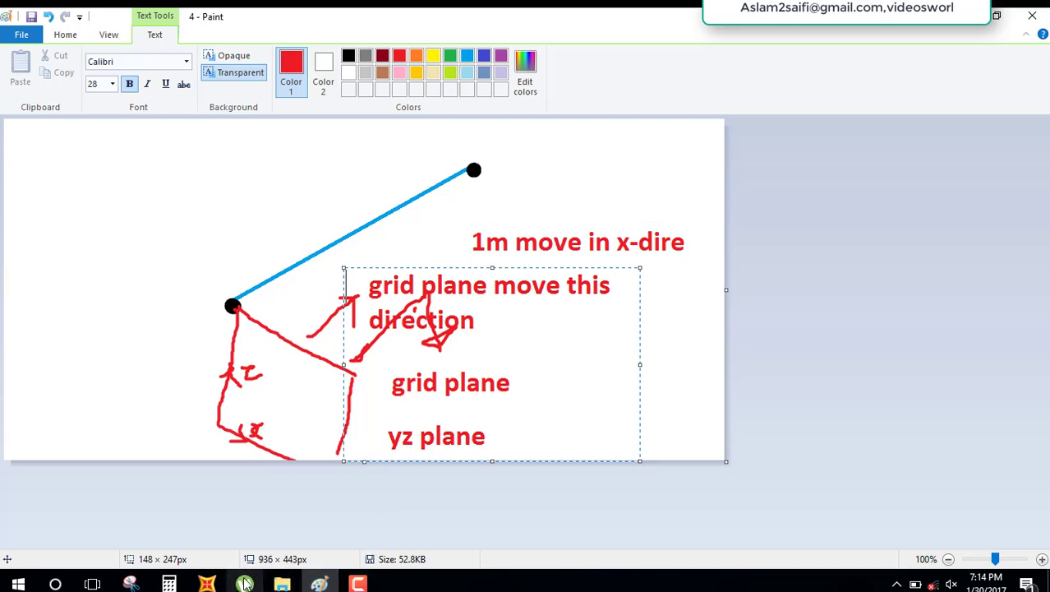
Divide the roof frame at X = 1 and zoom in on the new joint beside the corner
{"action": "left_click", "coordinate": [206, 584]}
{"action": "left_click", "coordinate": [284, 402]}
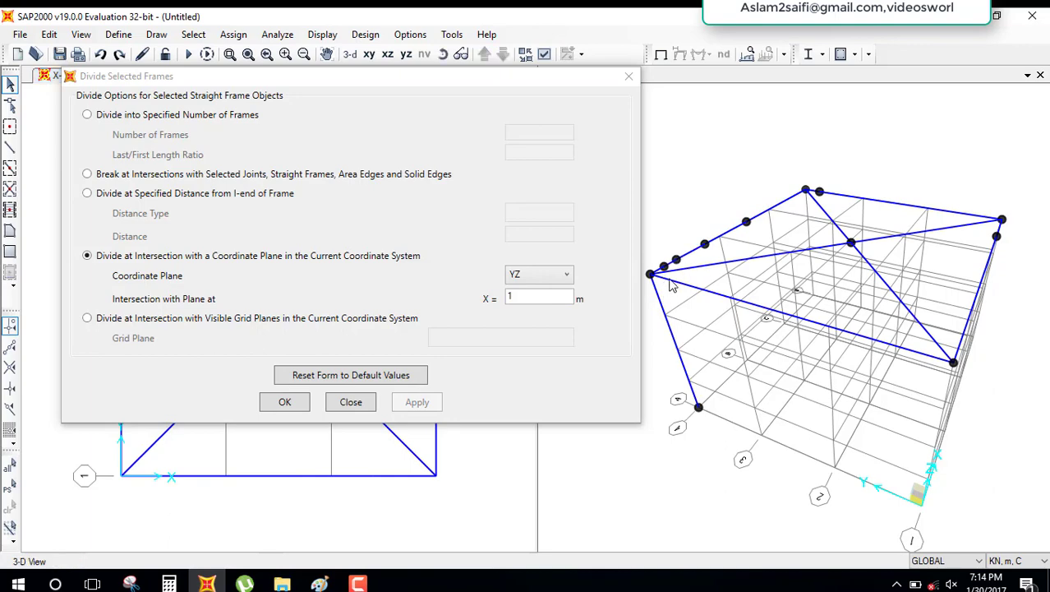
{"action": "scroll", "coordinate": [666, 275], "scroll_direction": "up", "scroll_amount": 5}
{"action": "scroll", "coordinate": [666, 275], "scroll_direction": "up", "scroll_amount": 1}
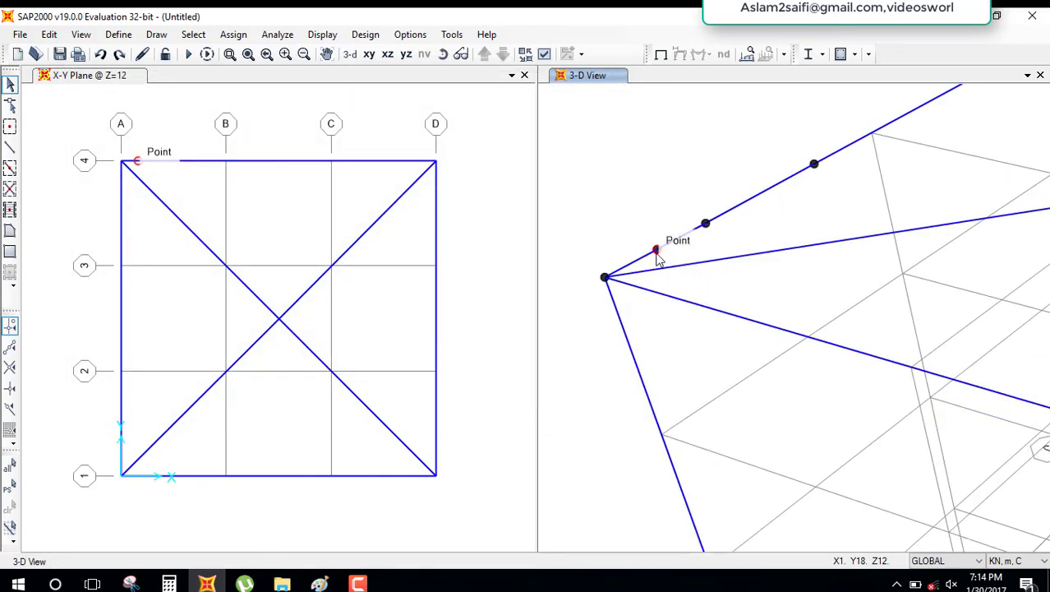
{"action": "left_click", "coordinate": [657, 253]}
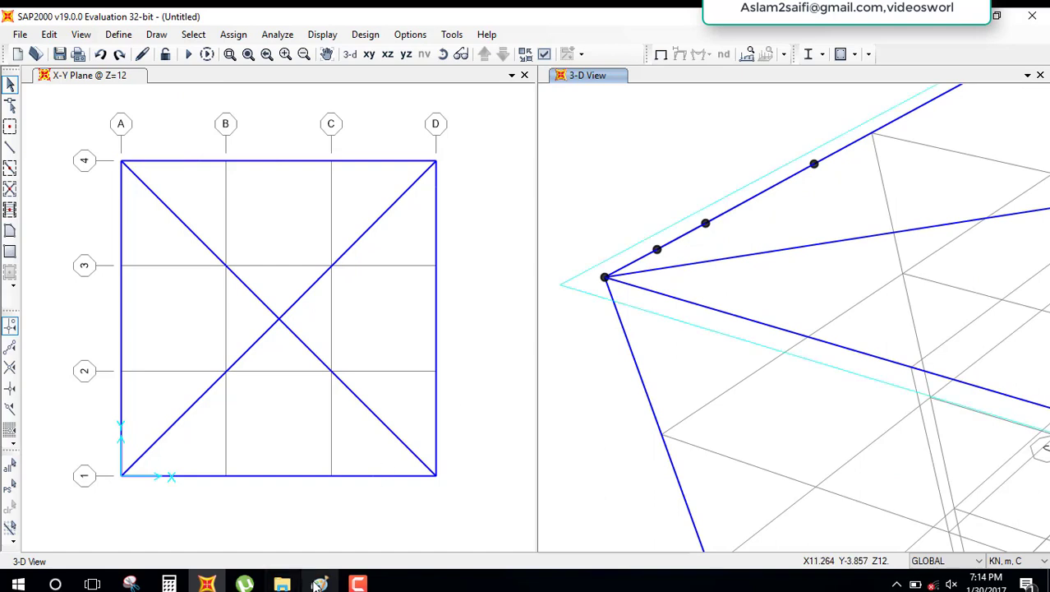
Zoom back out to the whole model and select the front-left corner column
{"action": "scroll", "coordinate": [590, 362], "scroll_direction": "down", "scroll_amount": 2}
{"action": "scroll", "coordinate": [590, 361], "scroll_direction": "down", "scroll_amount": 2}
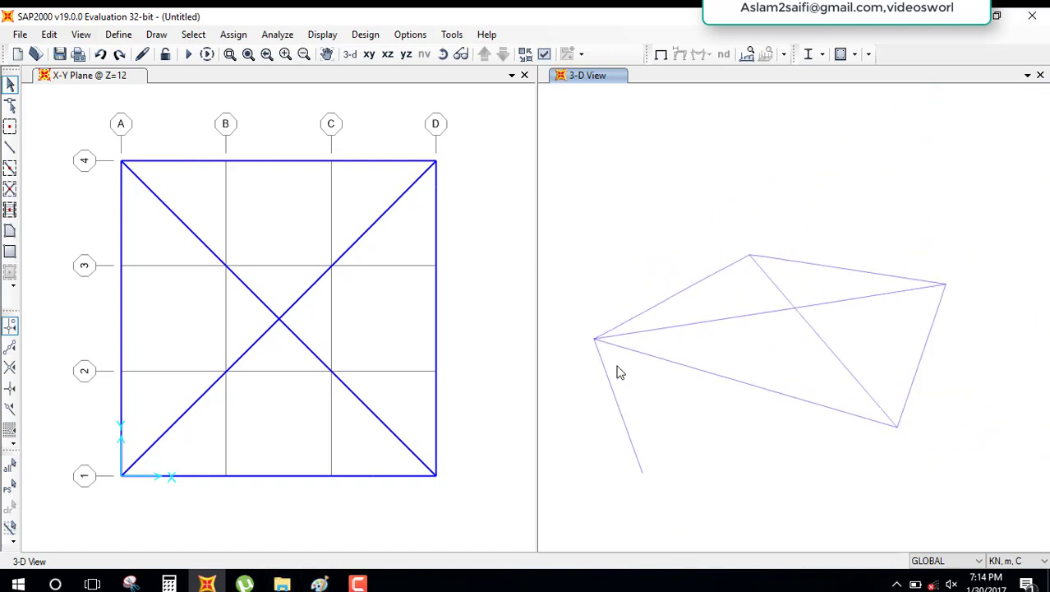
{"action": "scroll", "coordinate": [620, 369], "scroll_direction": "down", "scroll_amount": 2}
{"action": "middle_click_drag", "start_coordinate": [622, 374], "coordinate": [642, 354]}
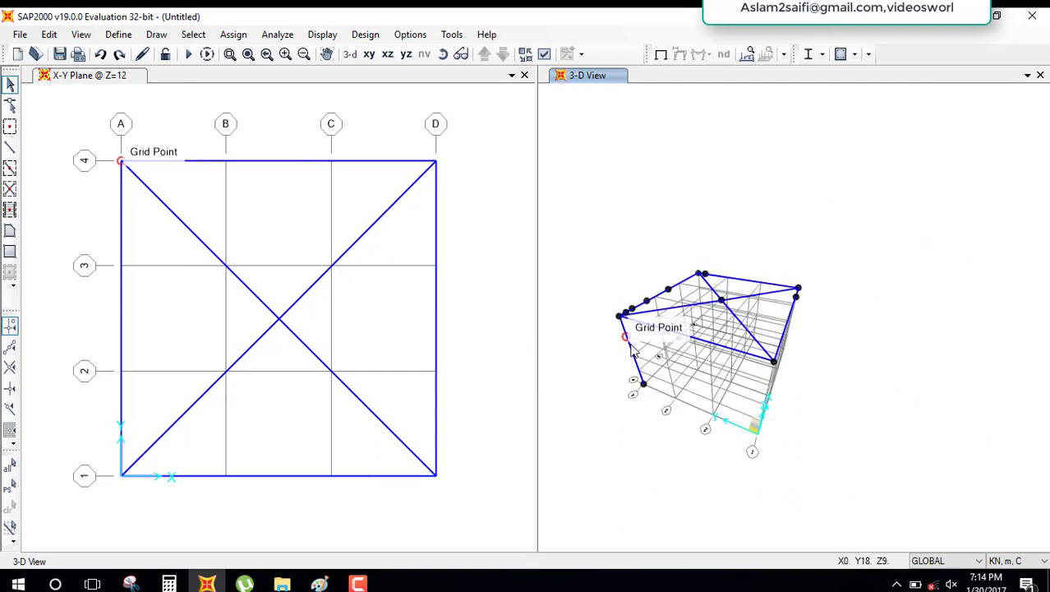
{"action": "left_click", "coordinate": [636, 361]}
{"action": "scroll", "coordinate": [638, 367], "scroll_direction": "up", "scroll_amount": 3}
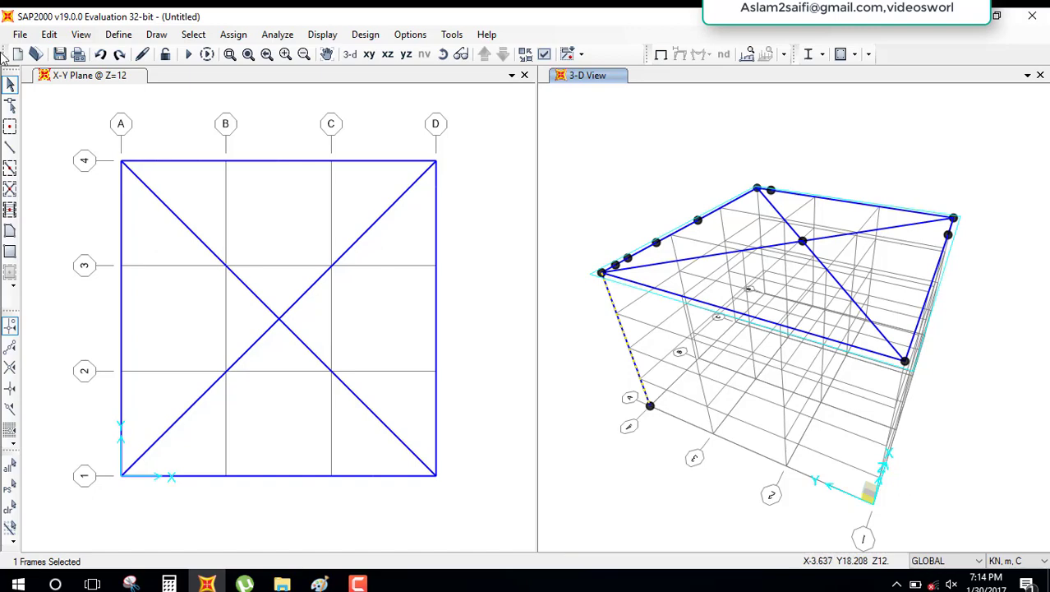
Divide the corner column at the XY planes of the visible Z grids via Edit Lines > Divide Frames
{"action": "left_click", "coordinate": [49, 34]}
{"action": "mouse_move", "coordinate": [84, 312]}
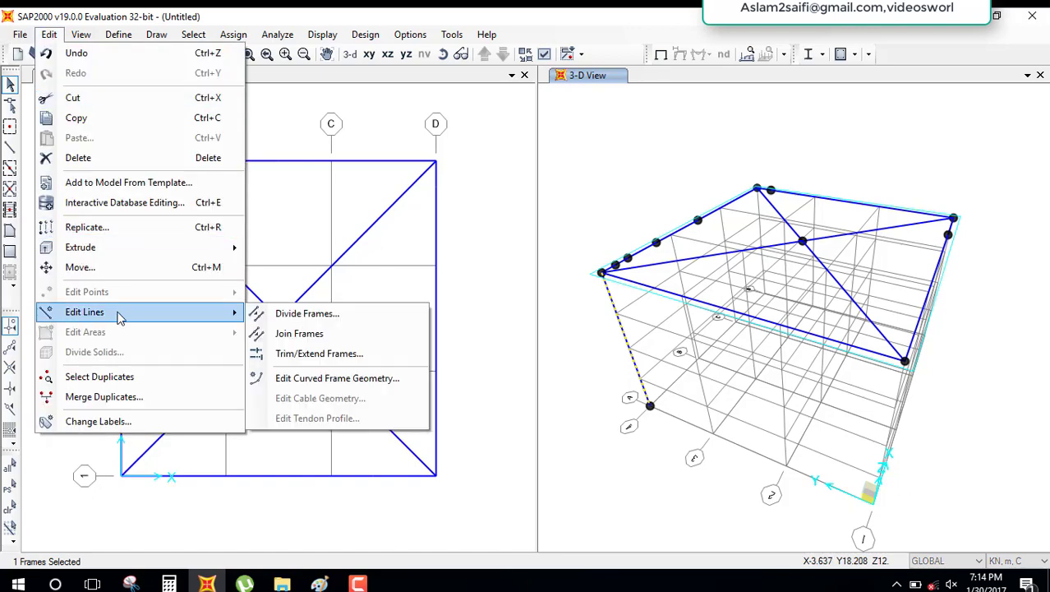
{"action": "left_click", "coordinate": [306, 313]}
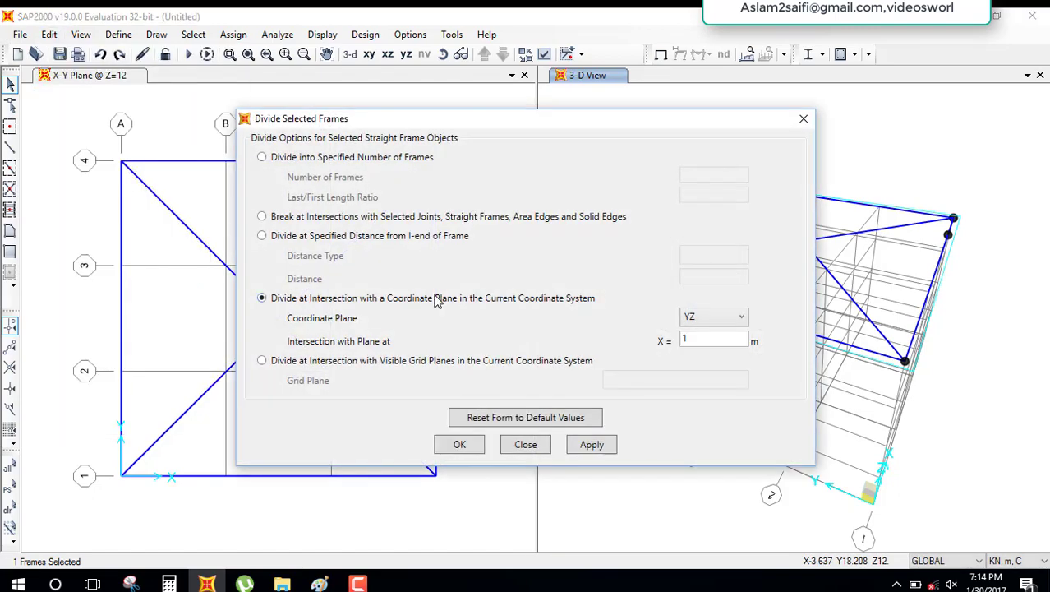
{"action": "left_click", "coordinate": [411, 365]}
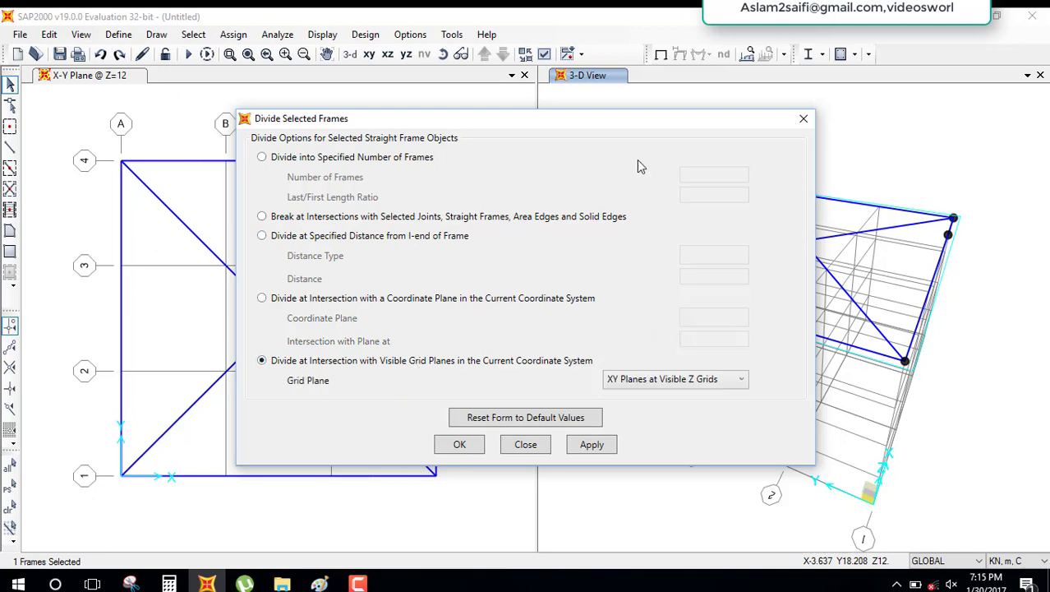
{"action": "left_click_drag", "start_coordinate": [646, 124], "coordinate": [401, 121]}
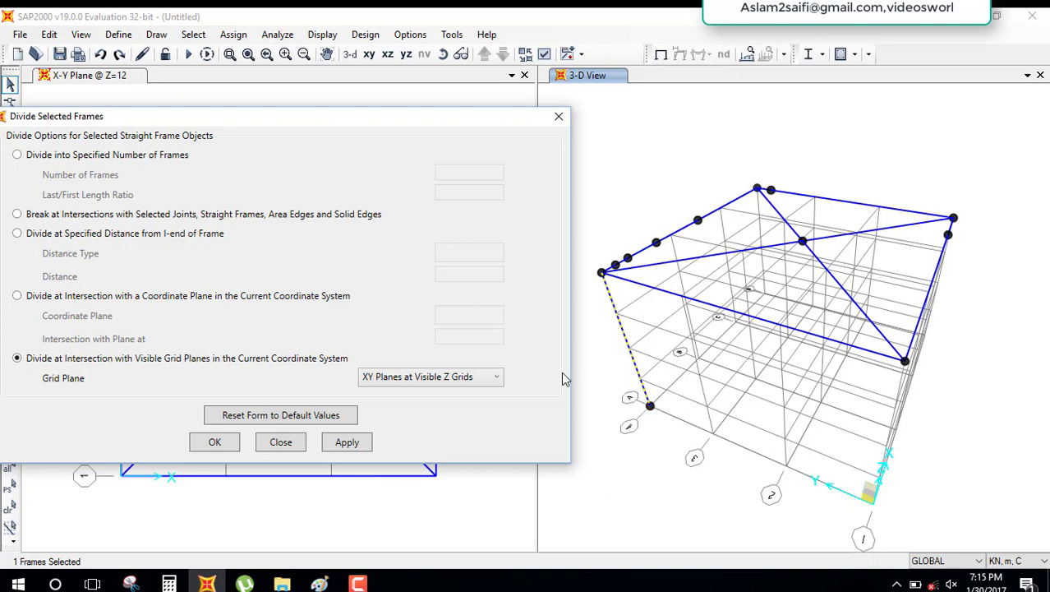
{"action": "left_click", "coordinate": [217, 443]}
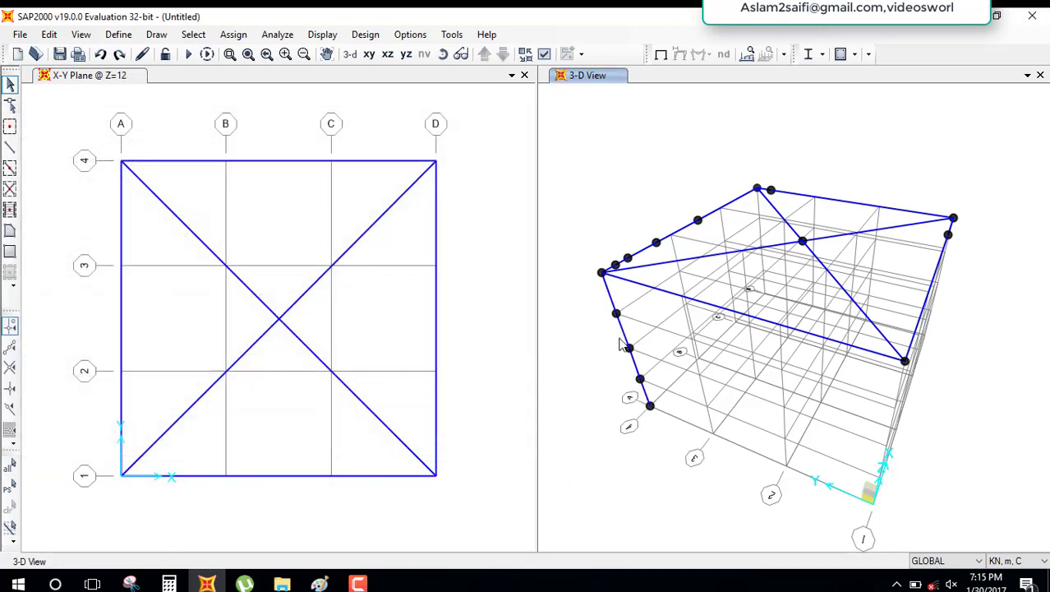
Clear the entire earlier sketch from the Paint canvas
{"action": "left_click", "coordinate": [320, 584]}
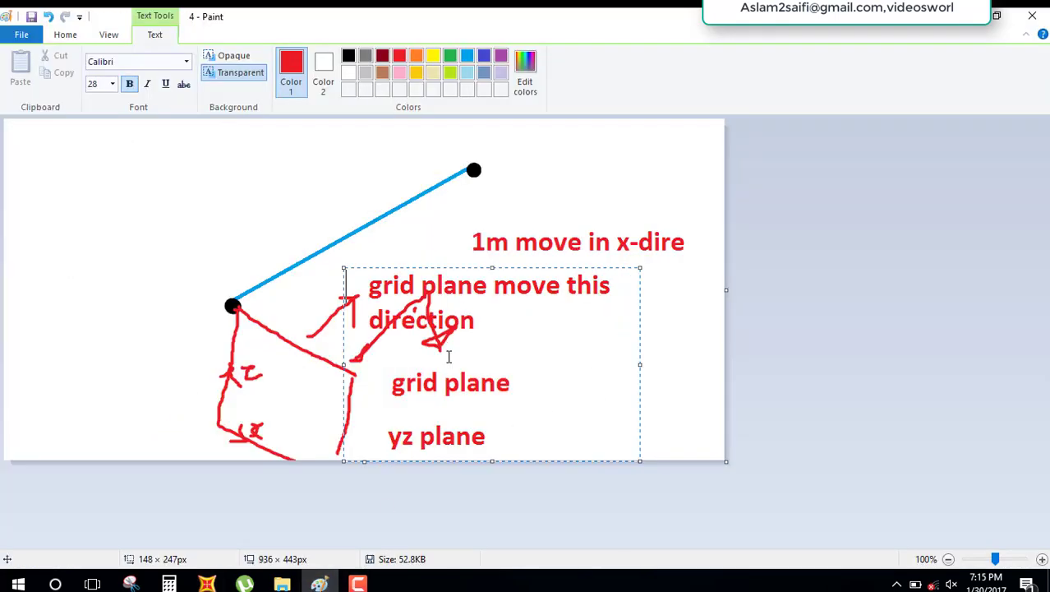
{"action": "key", "text": "ctrl+a"}
{"action": "key", "text": "Escape"}
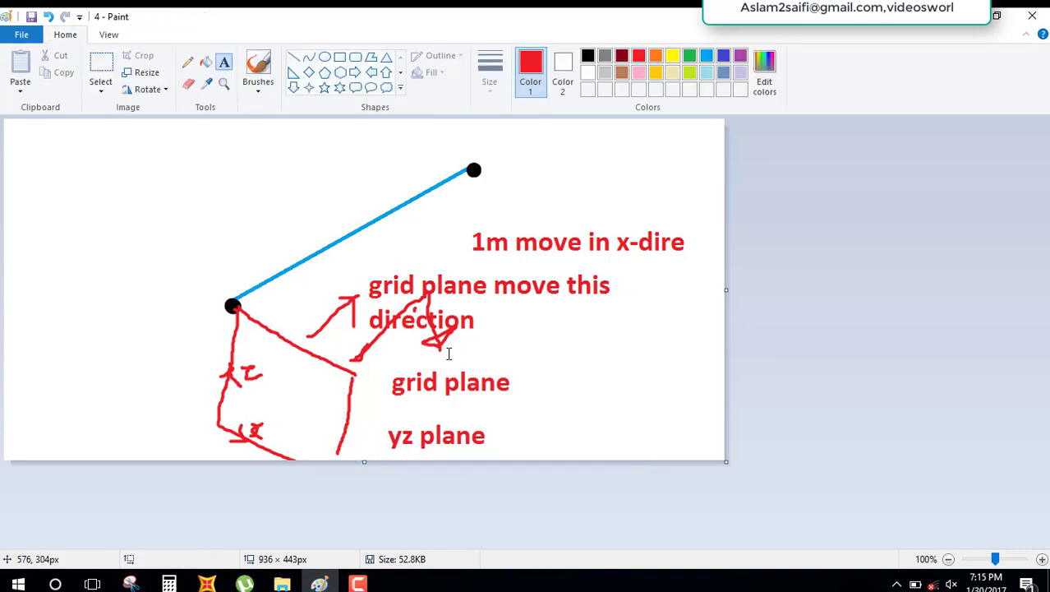
{"action": "key", "text": "ctrl+a"}
{"action": "key", "text": "Delete"}
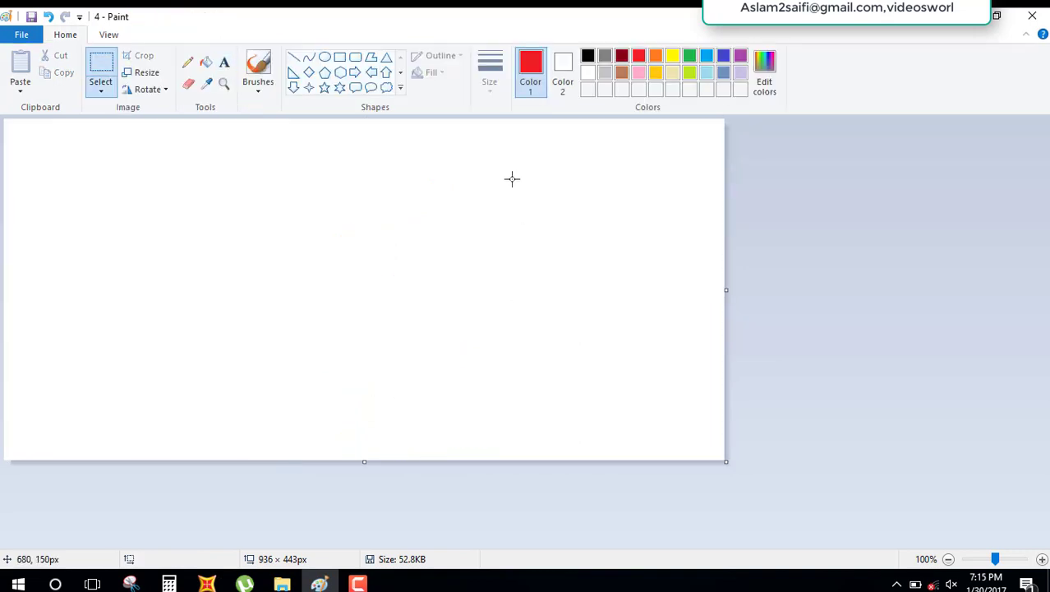
Draw a black vertical line representing a column on the blank canvas
{"action": "left_click", "coordinate": [294, 56]}
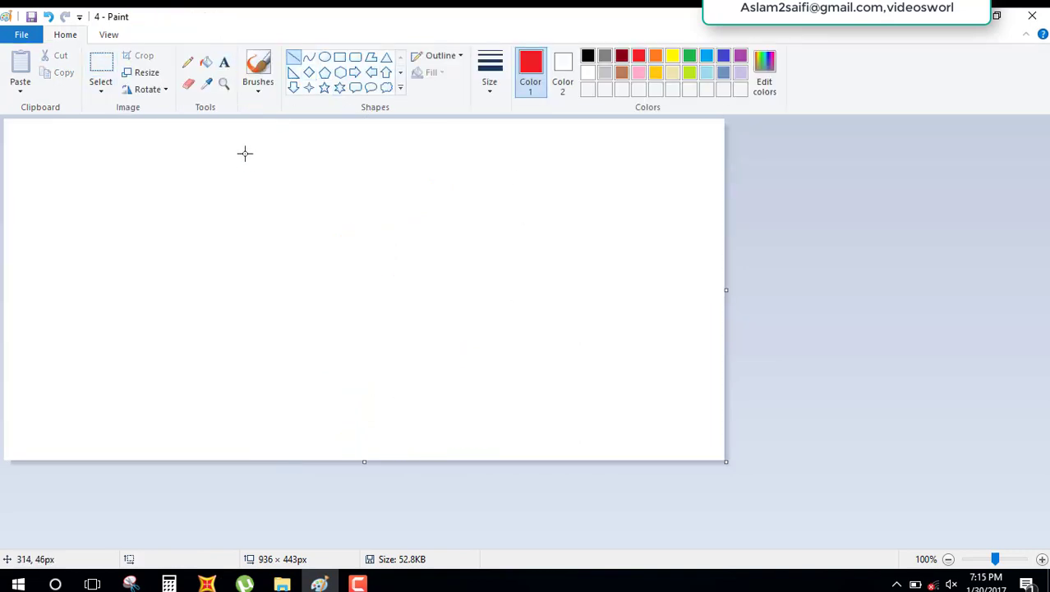
{"action": "left_click_drag", "start_coordinate": [245, 155], "coordinate": [250, 404]}
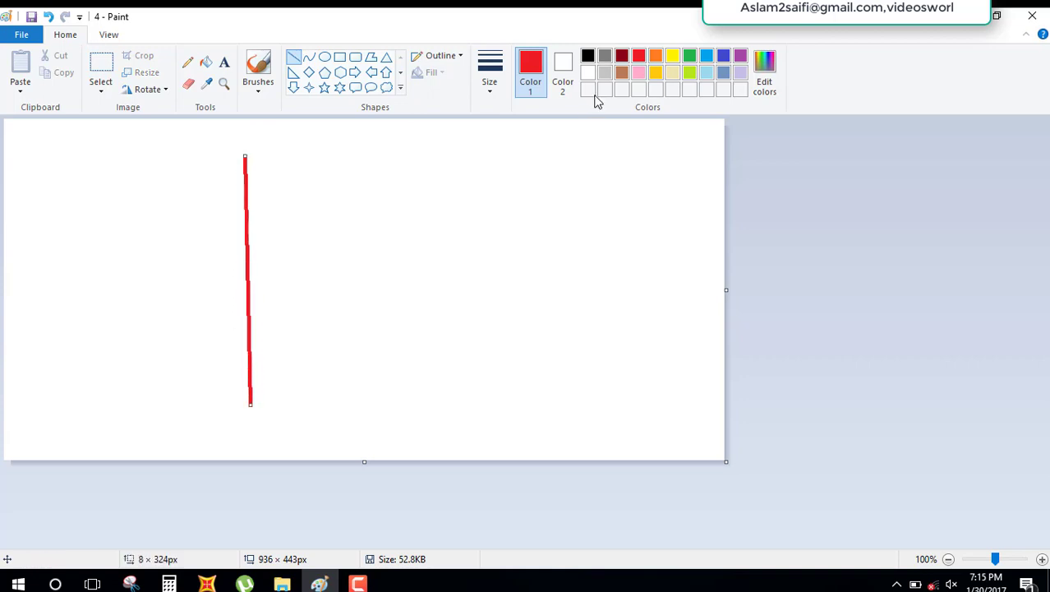
{"action": "left_click", "coordinate": [588, 56]}
{"action": "left_click", "coordinate": [258, 67]}
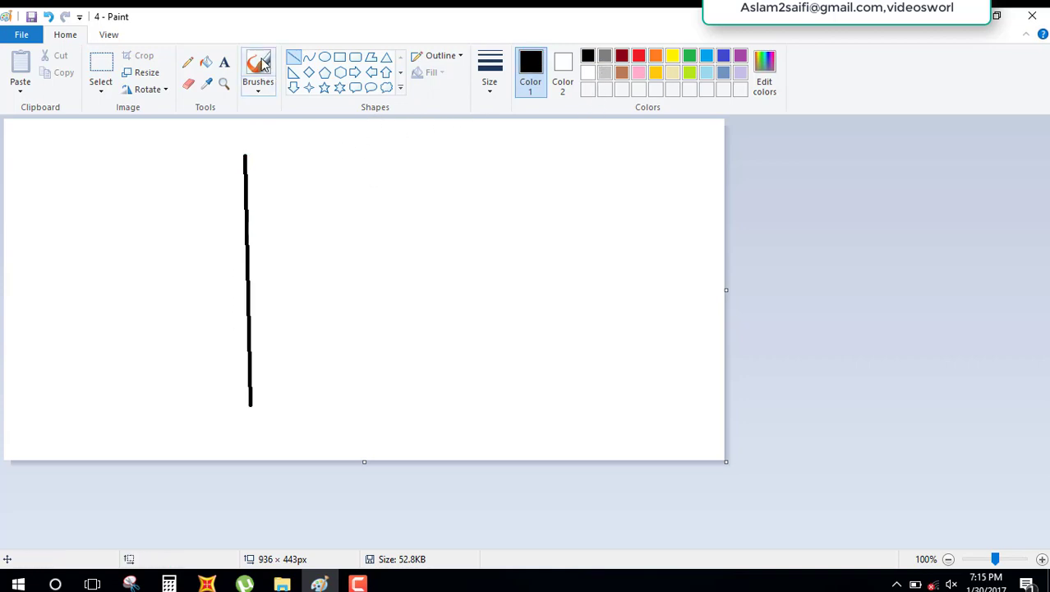
{"action": "left_click", "coordinate": [707, 56]}
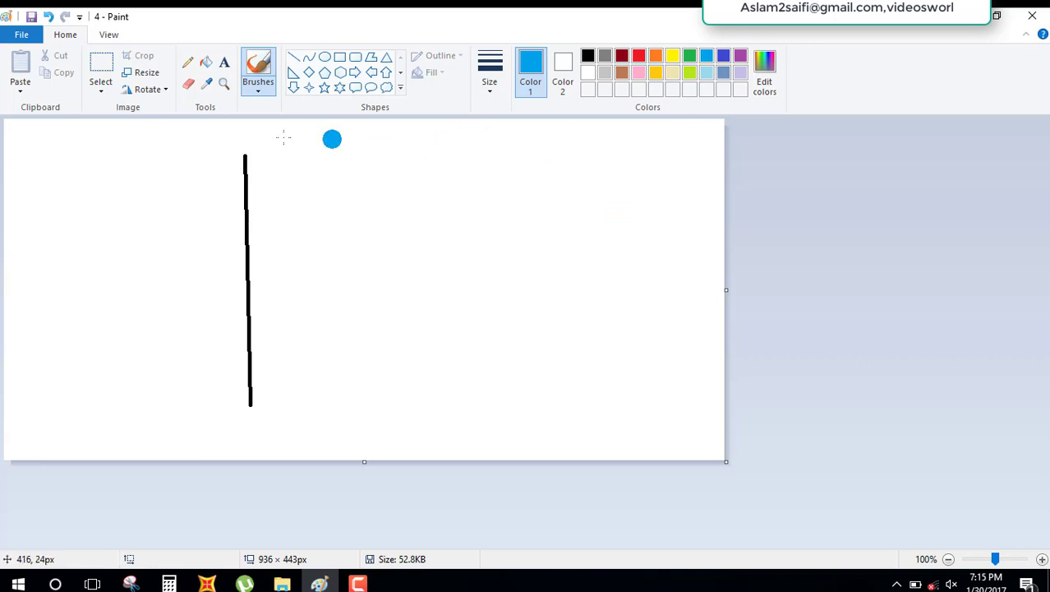
Put blue dots on both ends of the black line and brush a red grid plane at its base
{"action": "left_click", "coordinate": [244, 152]}
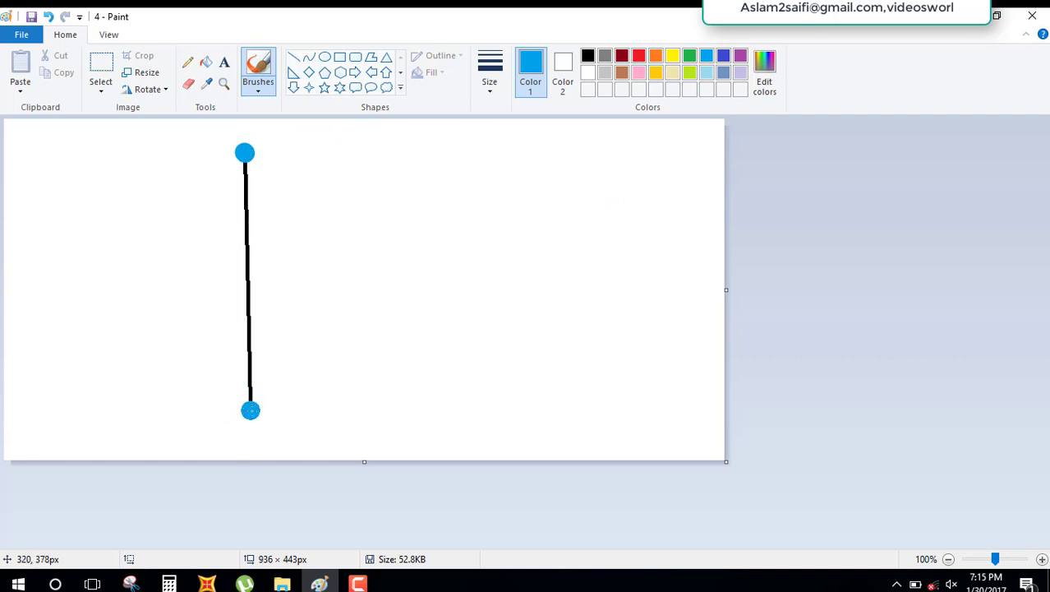
{"action": "left_click", "coordinate": [251, 411]}
{"action": "left_click", "coordinate": [639, 56]}
{"action": "left_click_drag", "start_coordinate": [247, 418], "coordinate": [377, 326]}
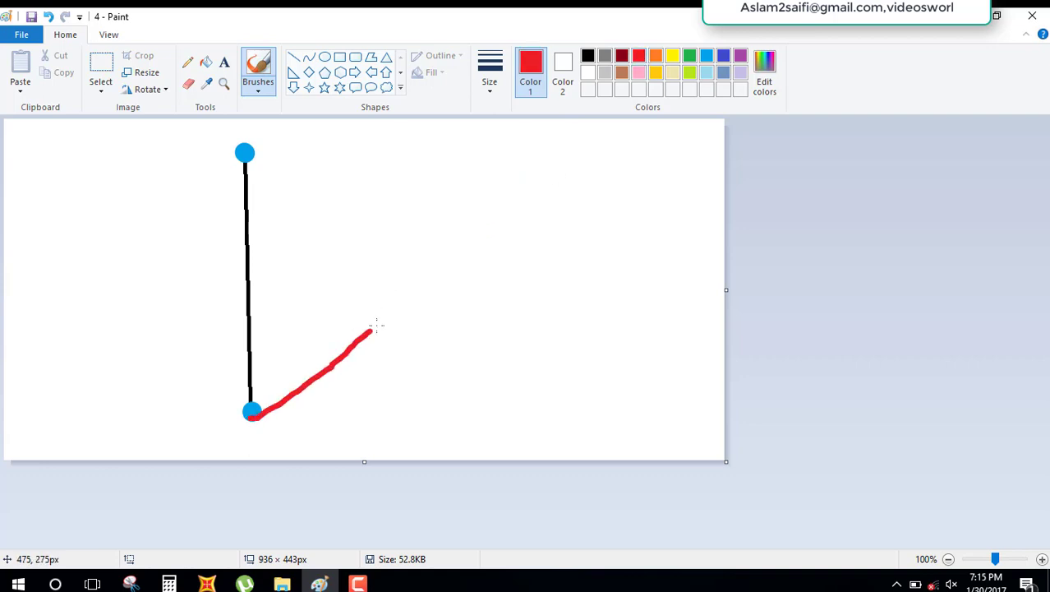
{"action": "left_click_drag", "start_coordinate": [255, 414], "coordinate": [433, 458]}
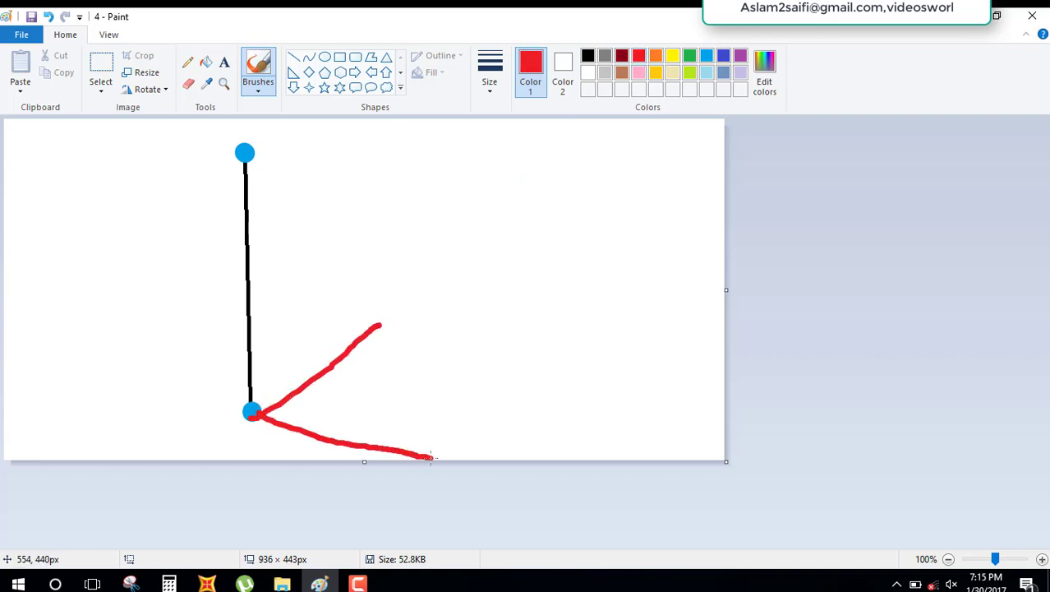
{"action": "mouse_move", "coordinate": [332, 440]}
{"action": "left_mouse_down"}
{"action": "mouse_move", "coordinate": [383, 371]}
{"action": "mouse_move", "coordinate": [409, 362]}
{"action": "left_mouse_up"}
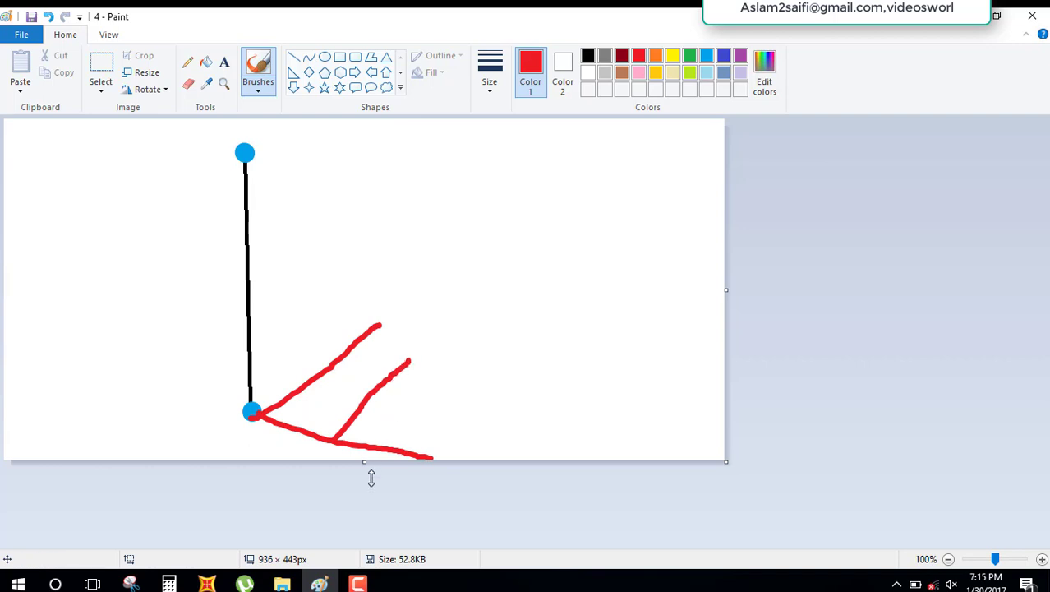
{"action": "left_click_drag", "start_coordinate": [397, 451], "coordinate": [461, 369]}
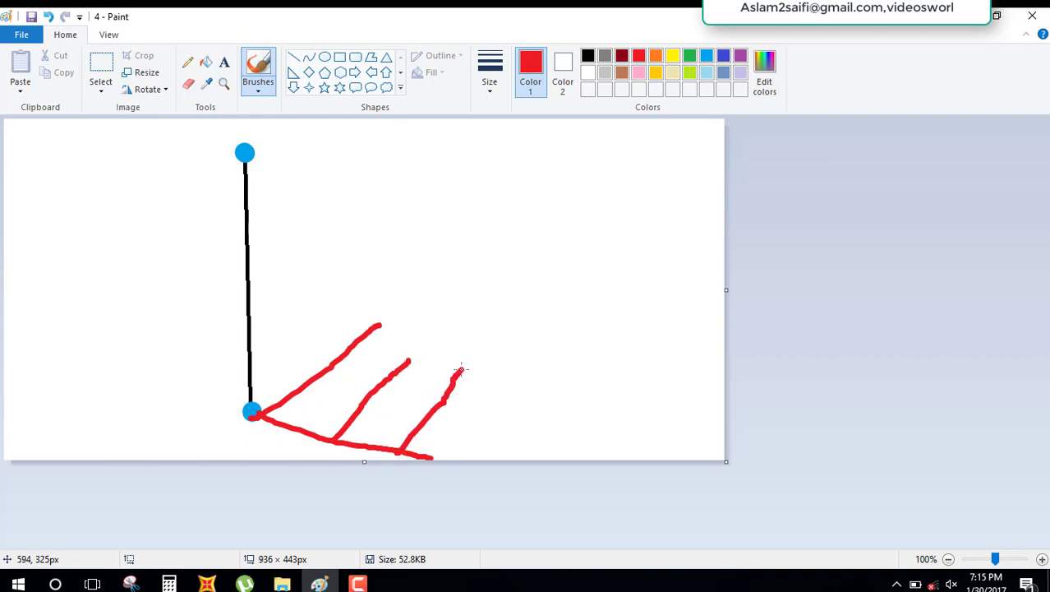
{"action": "left_click_drag", "start_coordinate": [309, 375], "coordinate": [448, 416]}
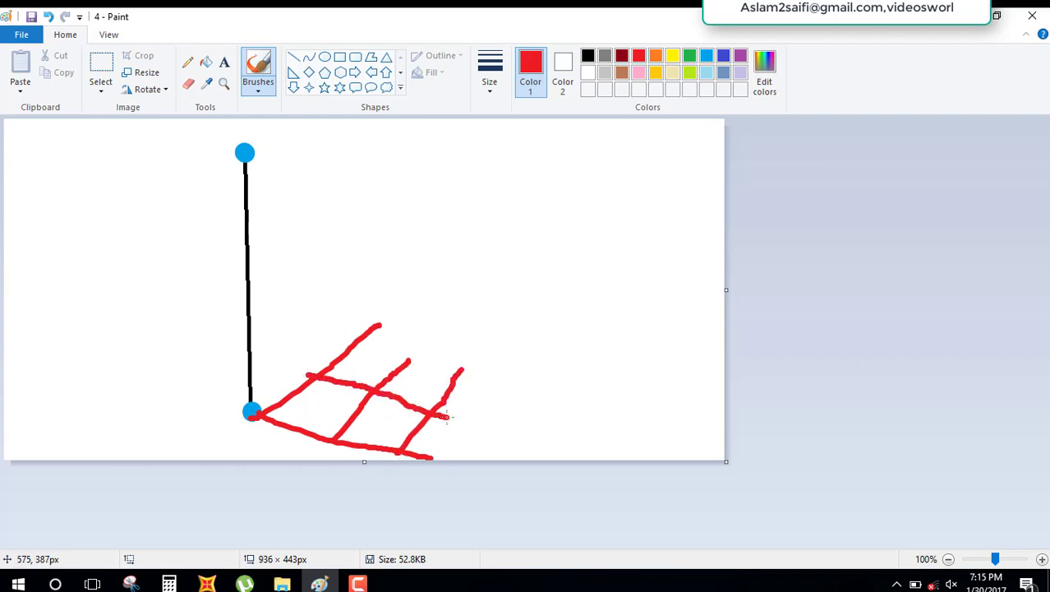
Label the red grid sketch 'grid xy' in red text beside it
{"action": "left_click", "coordinate": [223, 62]}
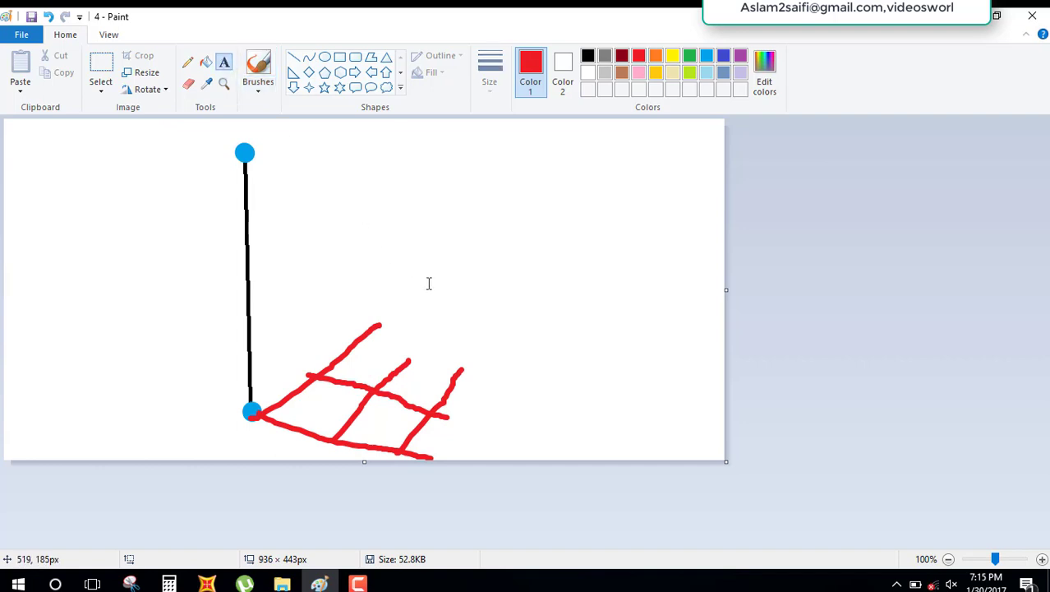
{"action": "left_click", "coordinate": [479, 290]}
{"action": "type", "text": "gr"}
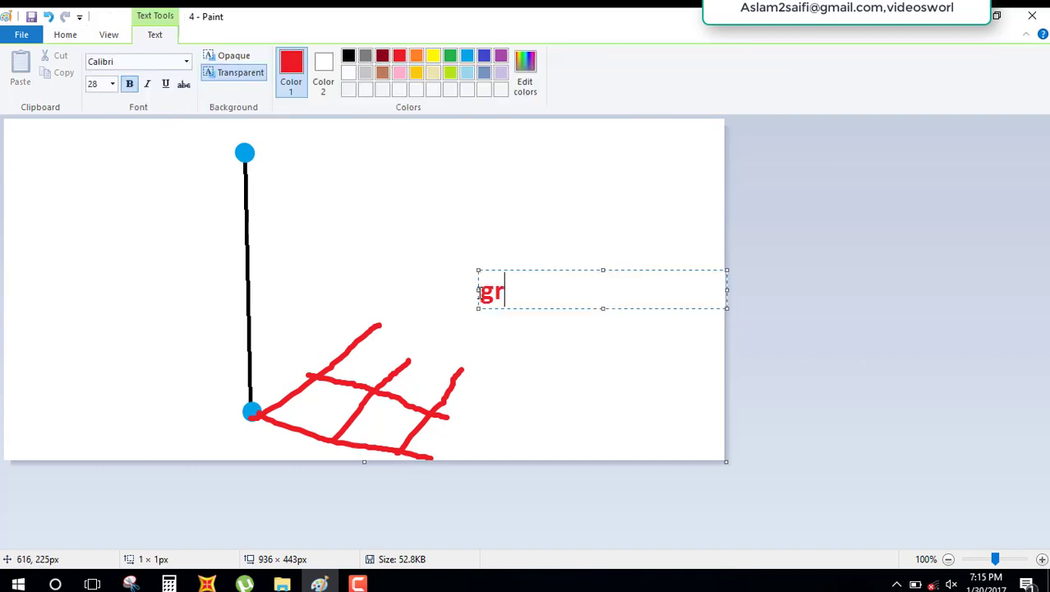
{"action": "type", "text": "id "}
{"action": "type", "text": "xy"}
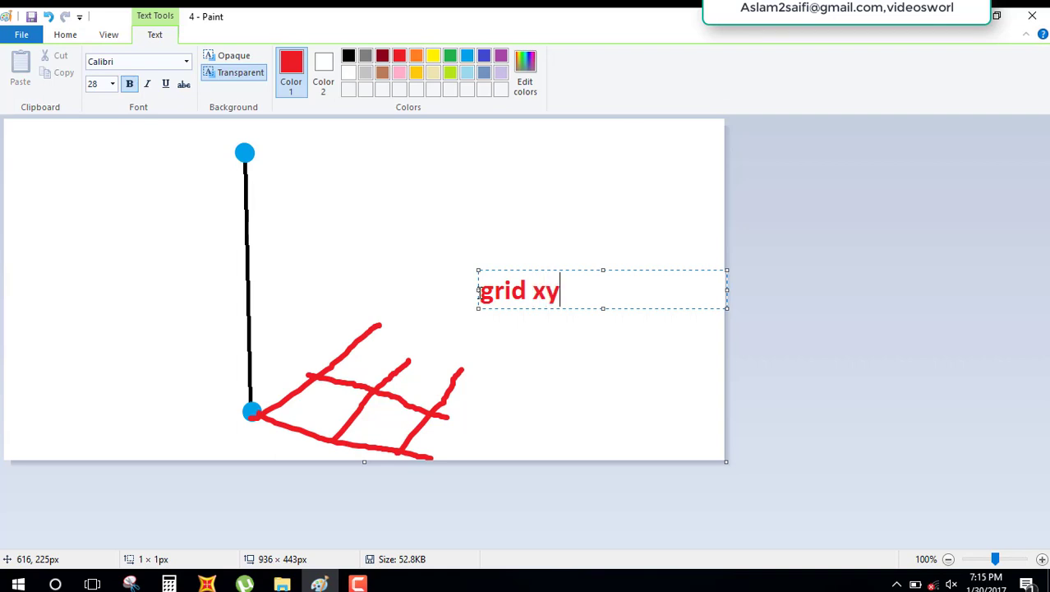
{"action": "left_click", "coordinate": [494, 152]}
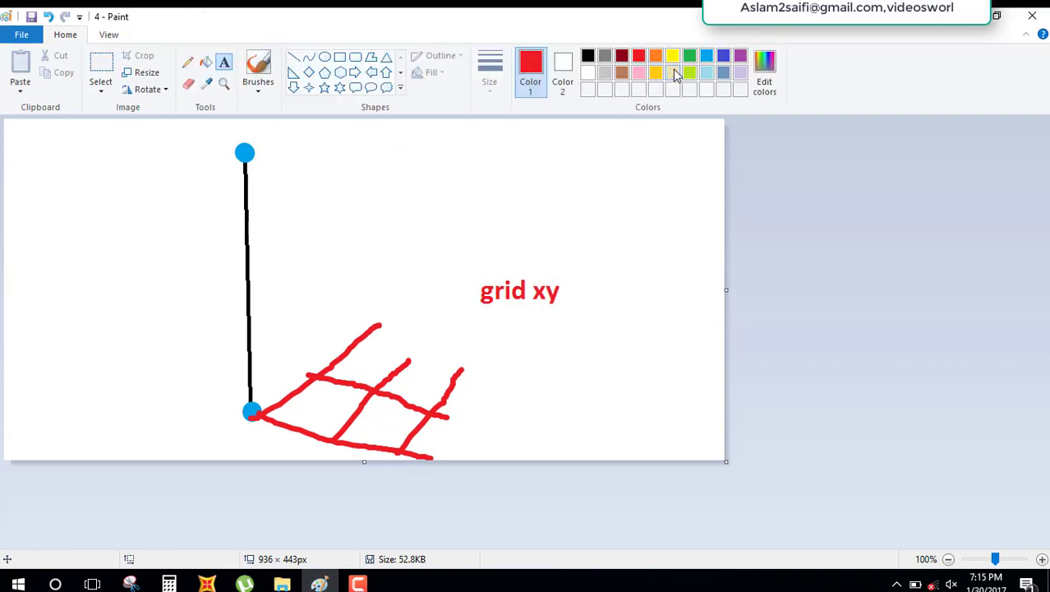
Draw green arrows above the grid, including an upward one marking the z direction
{"action": "left_click", "coordinate": [690, 58]}
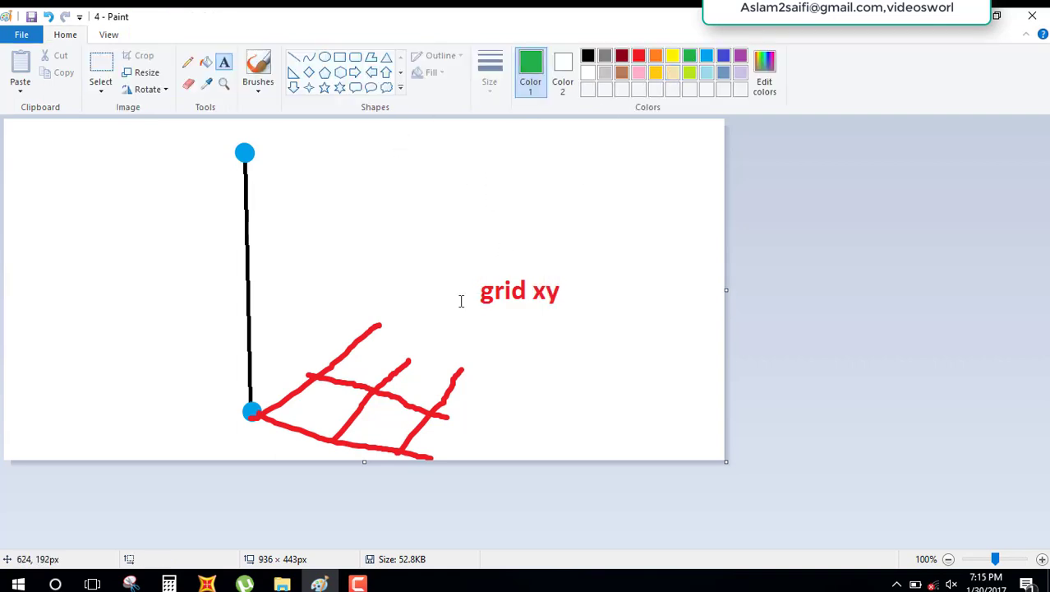
{"action": "left_click", "coordinate": [258, 70]}
{"action": "mouse_move", "coordinate": [382, 347]}
{"action": "left_mouse_down"}
{"action": "mouse_move", "coordinate": [438, 309]}
{"action": "mouse_move", "coordinate": [443, 332]}
{"action": "left_mouse_up"}
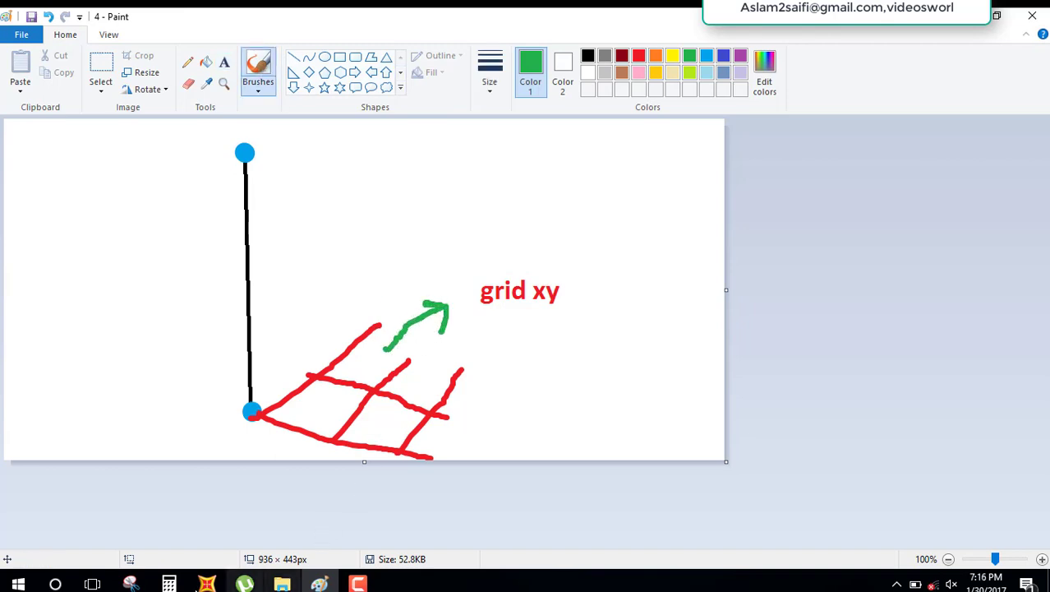
{"action": "left_click", "coordinate": [207, 583]}
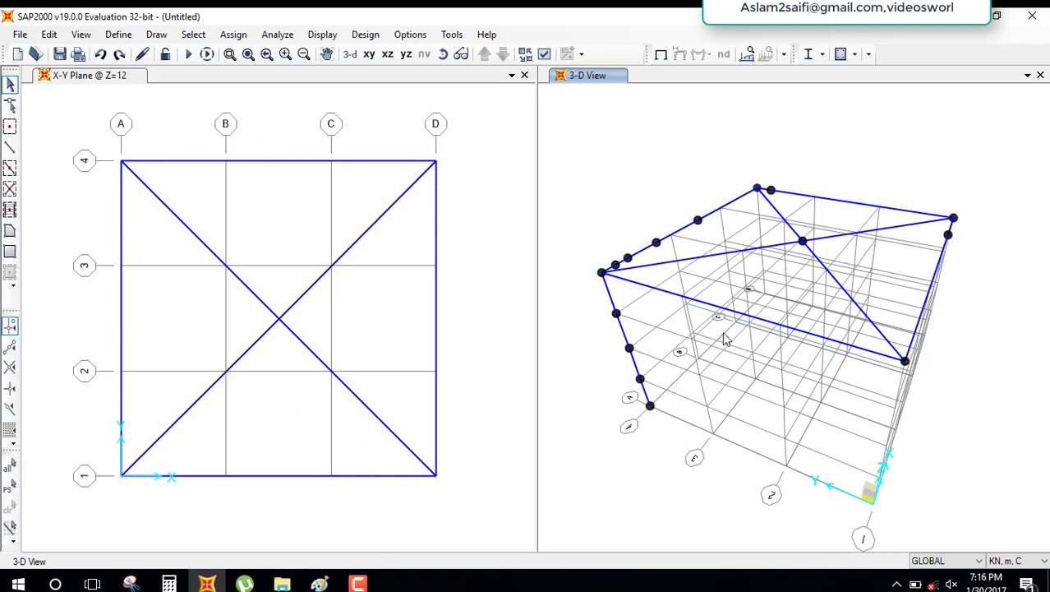
{"action": "left_click", "coordinate": [320, 583]}
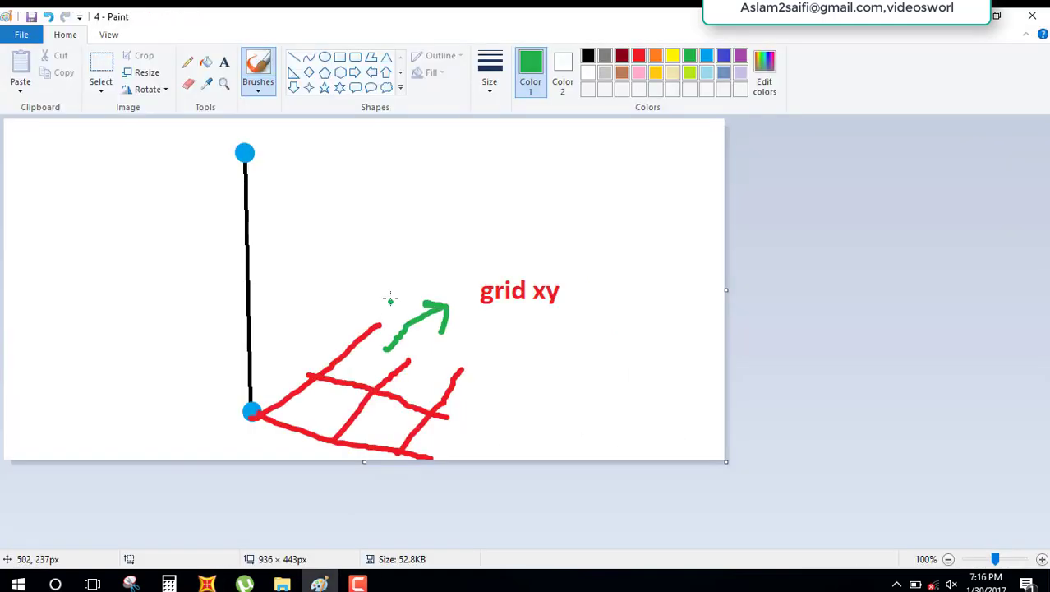
{"action": "left_click_drag", "start_coordinate": [344, 212], "coordinate": [351, 322]}
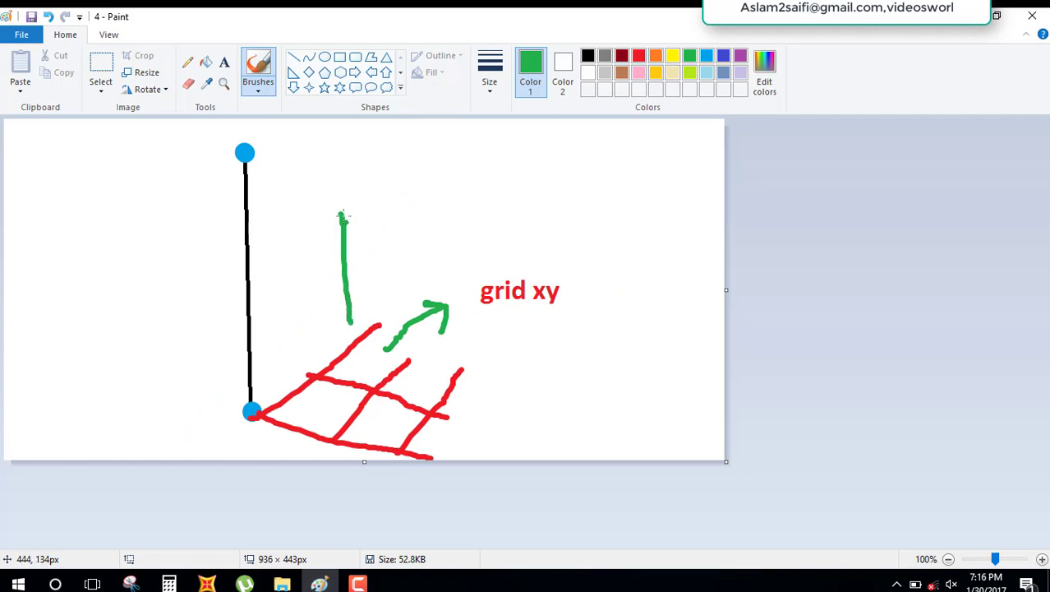
{"action": "mouse_move", "coordinate": [344, 209]}
{"action": "left_mouse_down"}
{"action": "mouse_move", "coordinate": [326, 241]}
{"action": "mouse_move", "coordinate": [341, 211]}
{"action": "mouse_move", "coordinate": [366, 237]}
{"action": "mouse_move", "coordinate": [371, 212]}
{"action": "mouse_move", "coordinate": [428, 194]}
{"action": "left_mouse_up"}
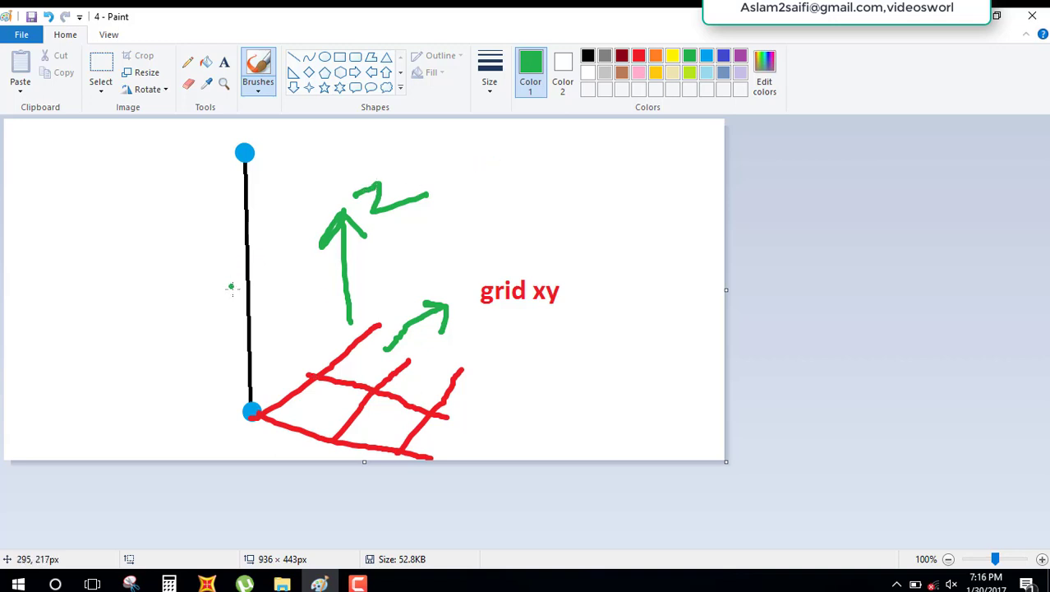
Brush two higher red grid levels branching from the black vertical line
{"action": "left_click", "coordinate": [639, 56]}
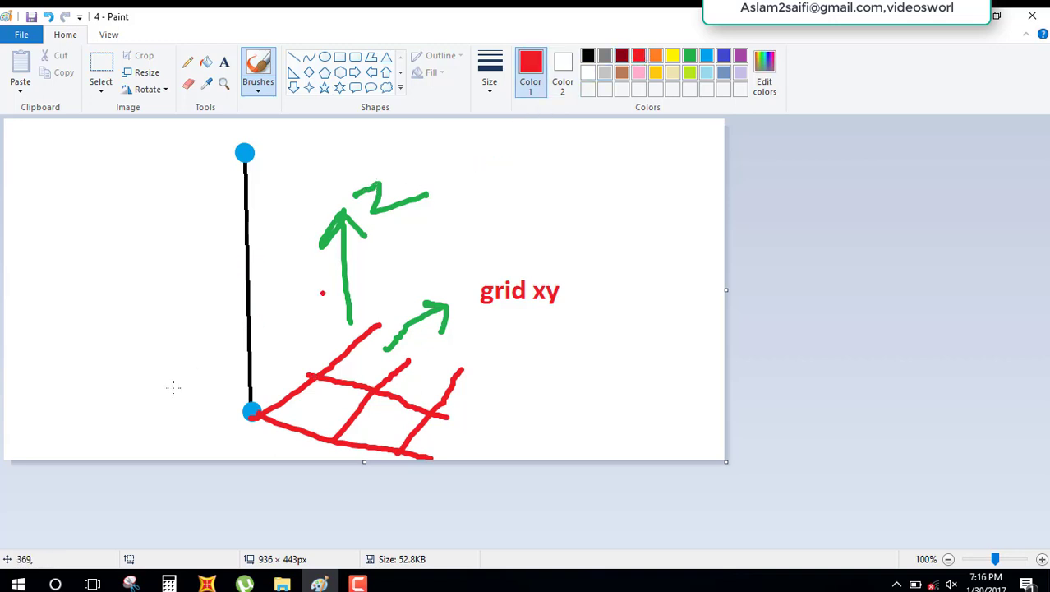
{"action": "left_click_drag", "start_coordinate": [250, 330], "coordinate": [309, 283]}
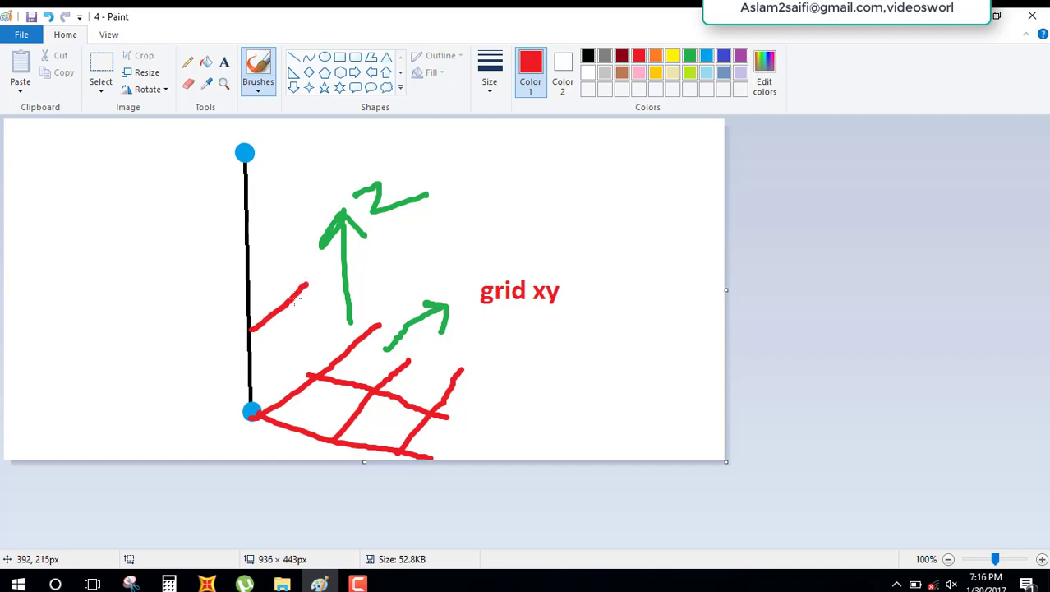
{"action": "left_click_drag", "start_coordinate": [262, 331], "coordinate": [411, 391]}
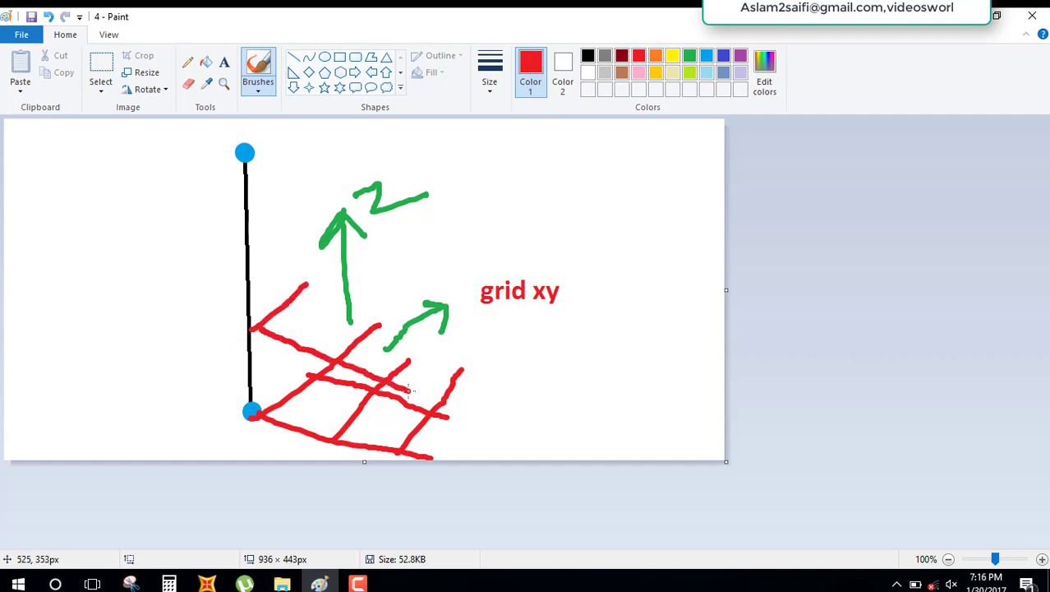
{"action": "left_click_drag", "start_coordinate": [249, 259], "coordinate": [342, 173]}
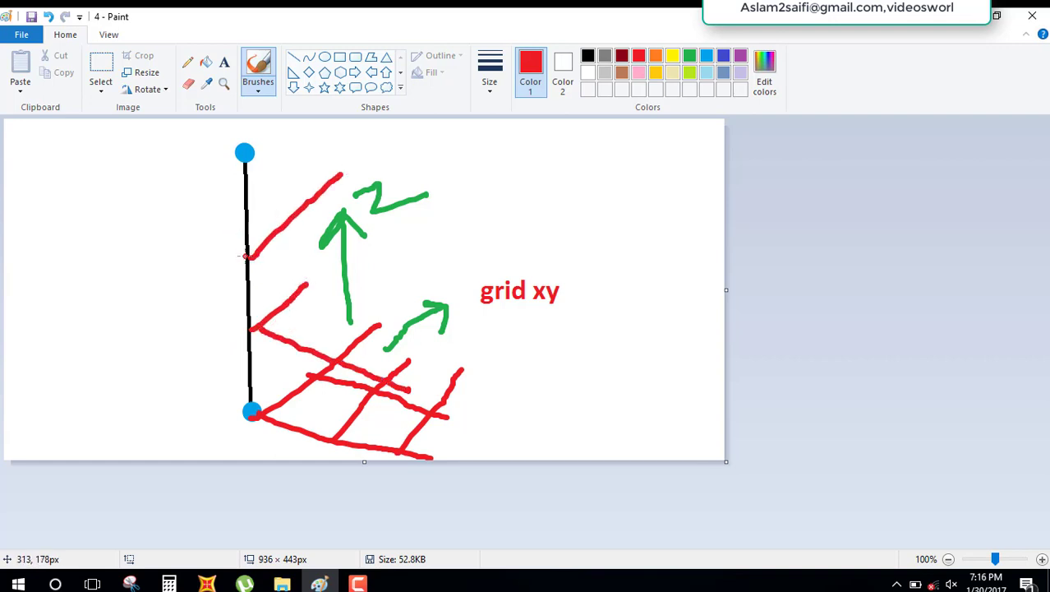
{"action": "left_click_drag", "start_coordinate": [248, 257], "coordinate": [396, 310]}
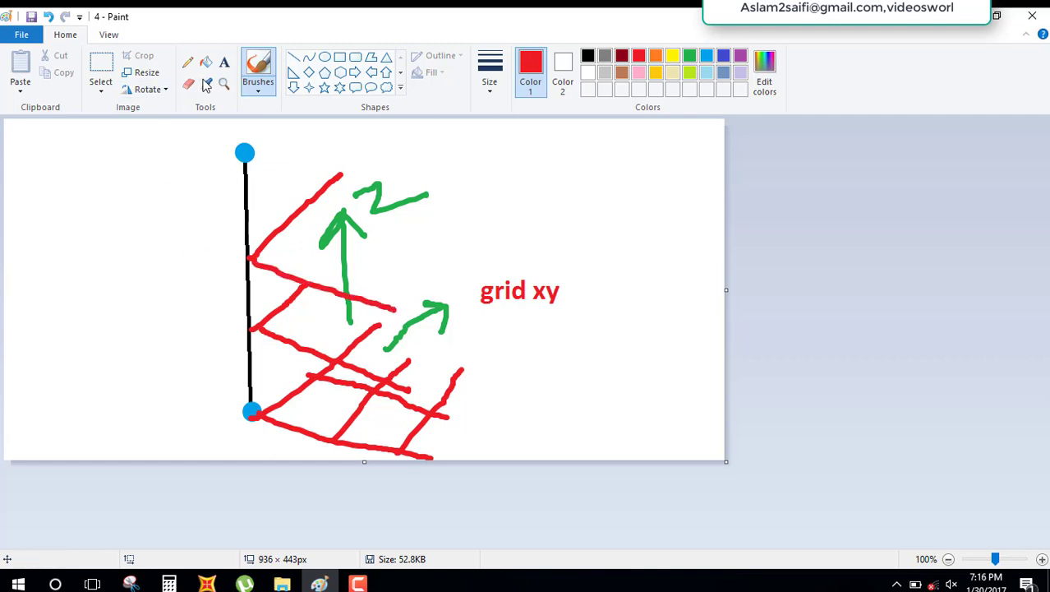
Write 'generate node or joint' left of the column, breaking it onto two lines before 'or'
{"action": "left_click", "coordinate": [224, 62]}
{"action": "left_click", "coordinate": [51, 246]}
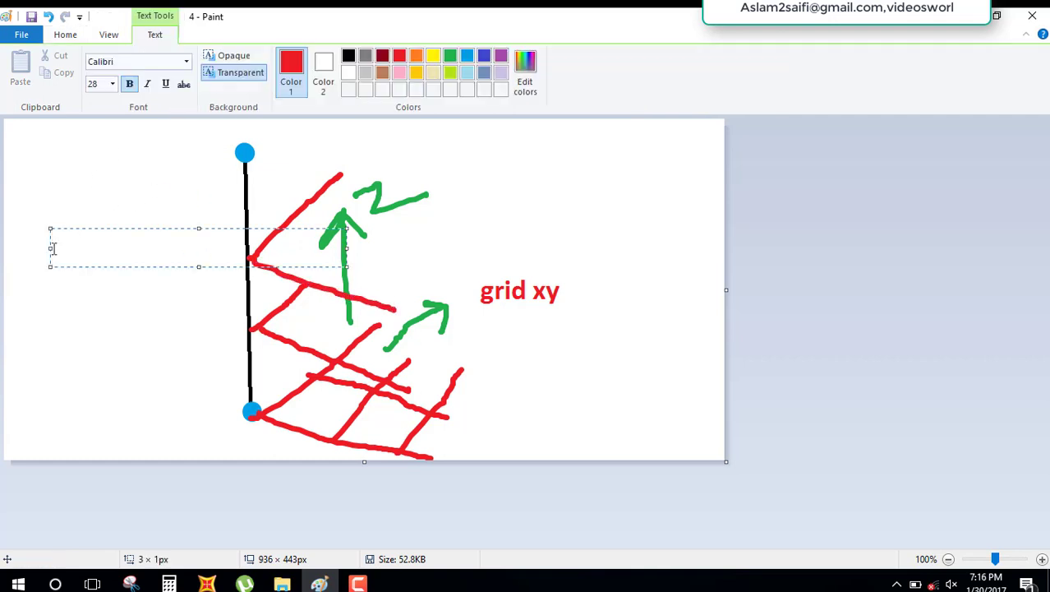
{"action": "type", "text": "genera"}
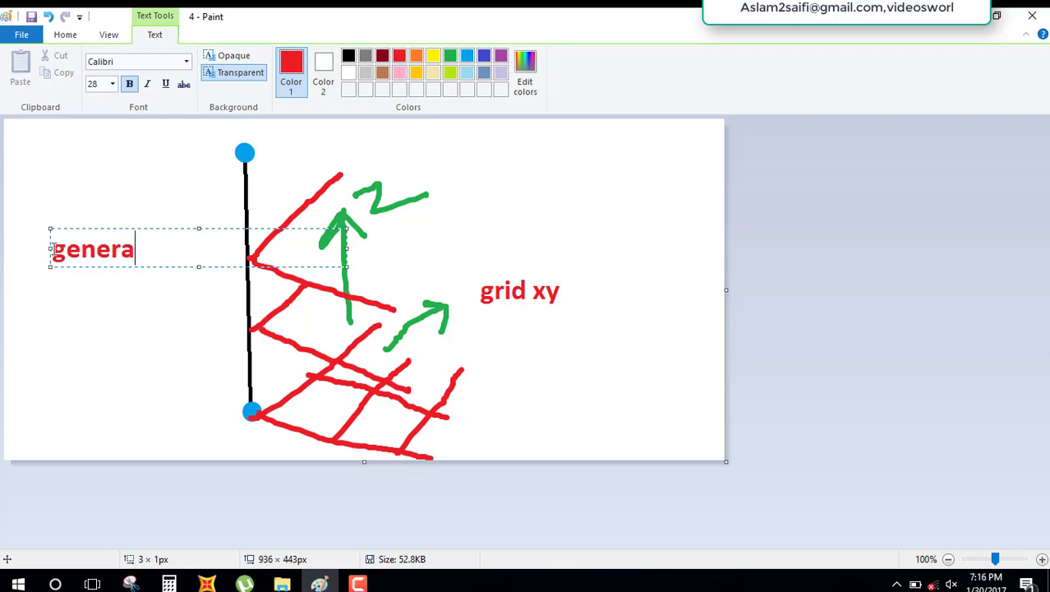
{"action": "type", "text": "te n"}
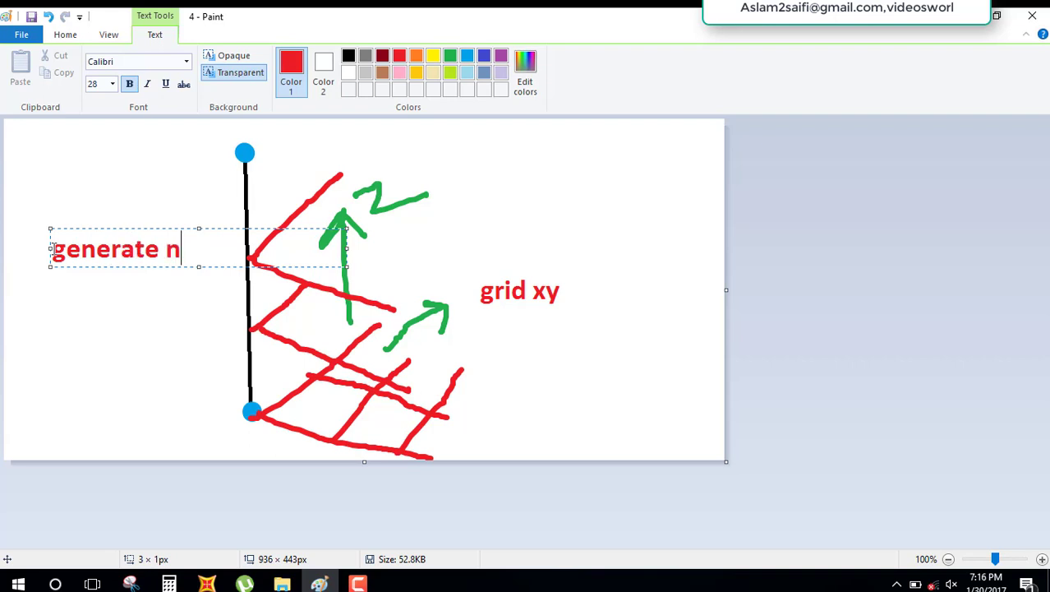
{"action": "type", "text": "ode"}
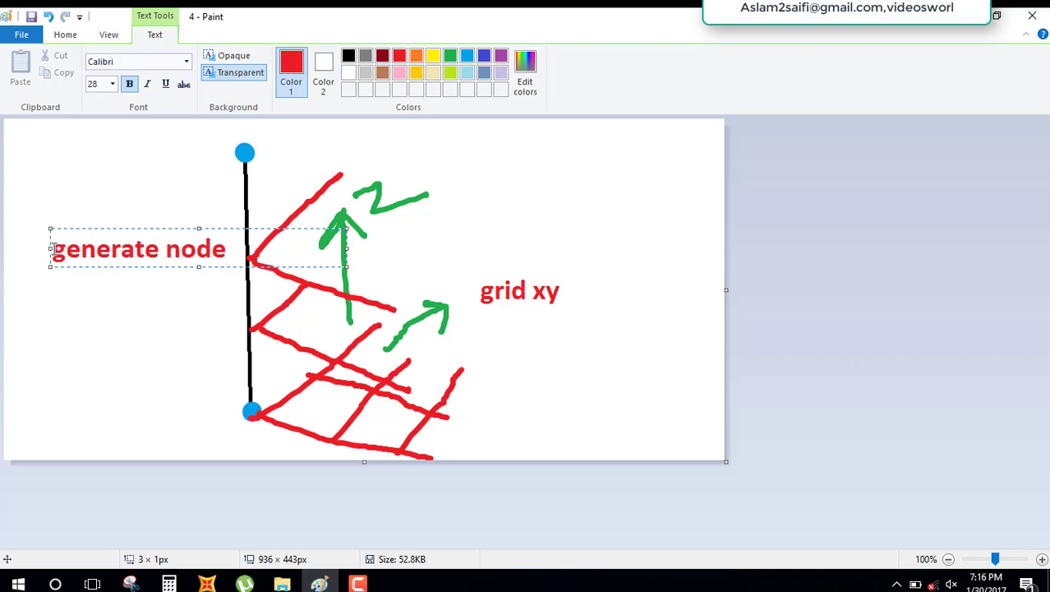
{"action": "type", "text": "o"}
{"action": "key", "text": "BackSpace"}
{"action": "type", "text": "or"}
{"action": "type", "text": " joint"}
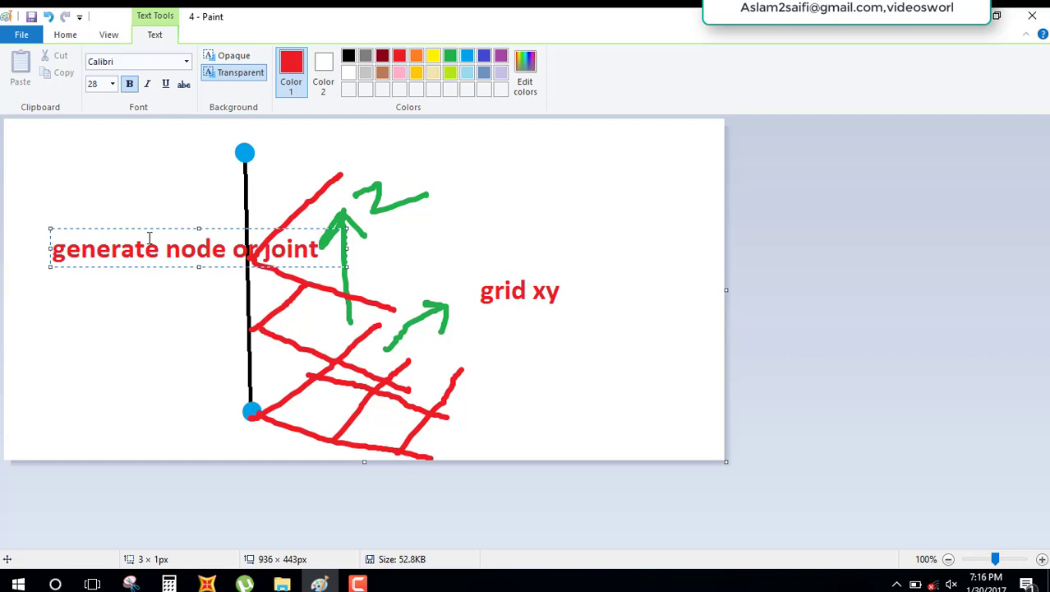
{"action": "left_click", "coordinate": [234, 251]}
{"action": "key", "text": "Return"}
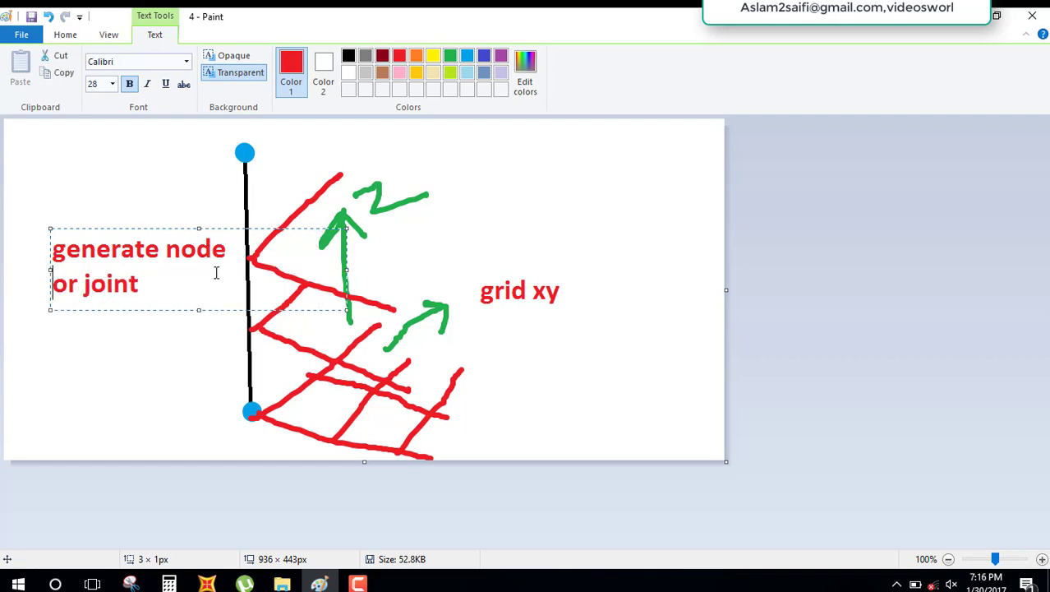
Draw green arrows from the label to the joints on the vertical line
{"action": "left_click", "coordinate": [175, 358]}
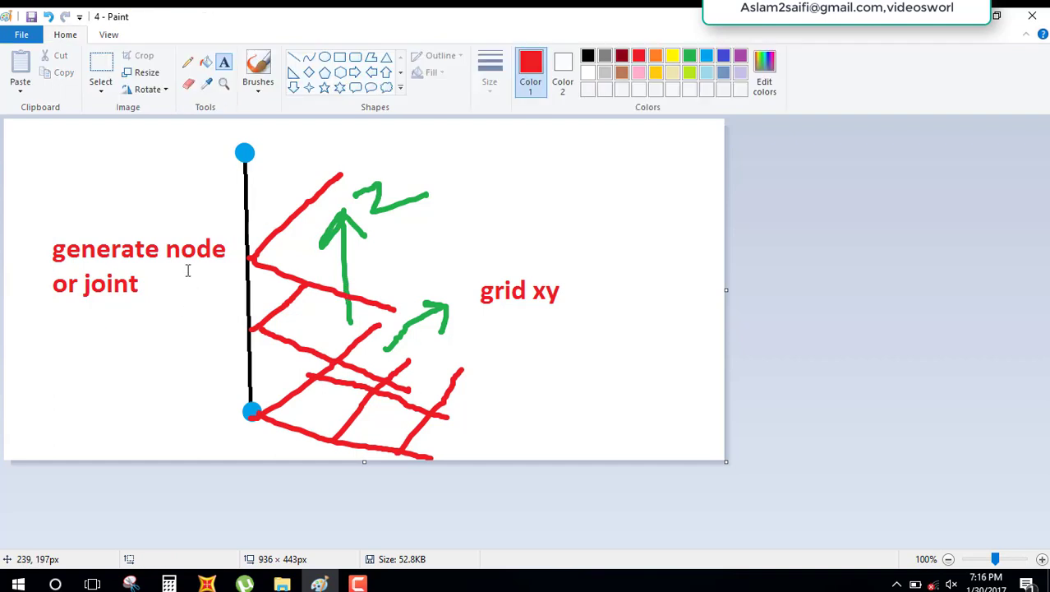
{"action": "left_click", "coordinate": [258, 68]}
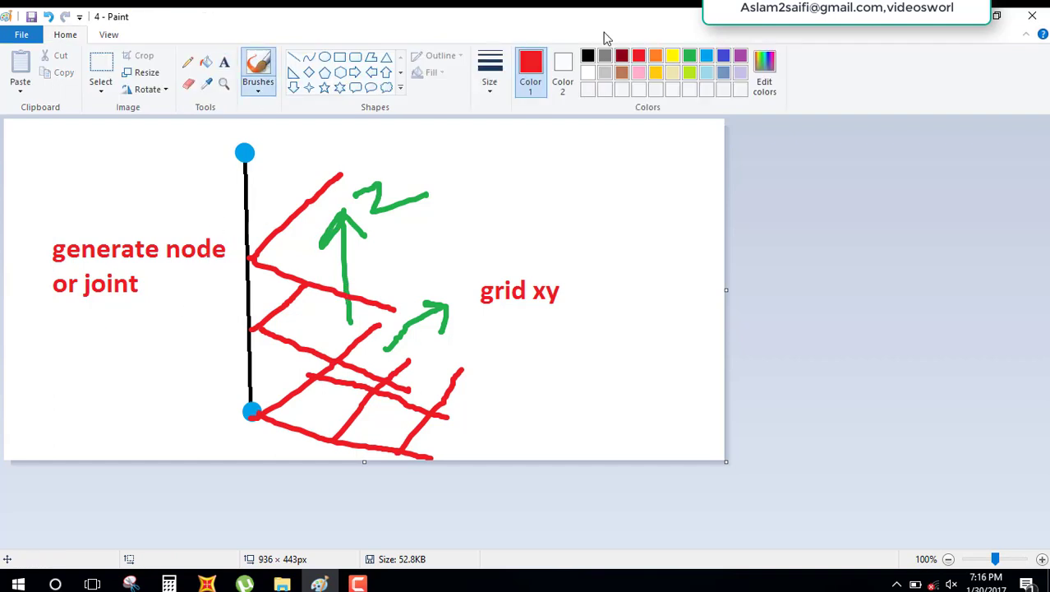
{"action": "left_click", "coordinate": [690, 55]}
{"action": "mouse_move", "coordinate": [140, 305]}
{"action": "left_mouse_down"}
{"action": "mouse_move", "coordinate": [244, 329]}
{"action": "mouse_move", "coordinate": [219, 344]}
{"action": "left_mouse_up"}
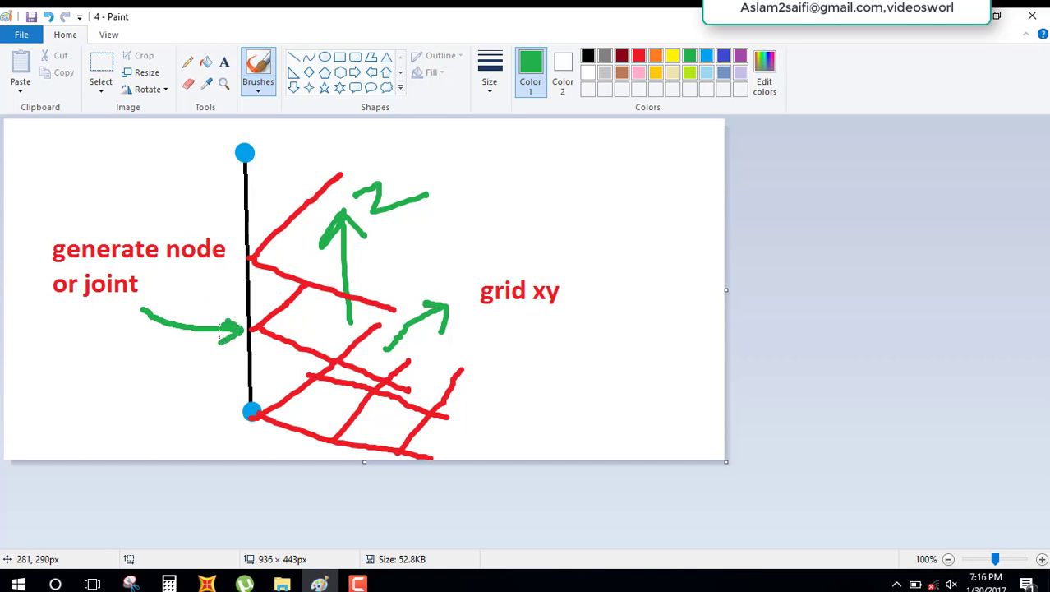
{"action": "mouse_move", "coordinate": [185, 287]}
{"action": "left_mouse_down"}
{"action": "mouse_move", "coordinate": [210, 287]}
{"action": "mouse_move", "coordinate": [239, 267]}
{"action": "left_mouse_up"}
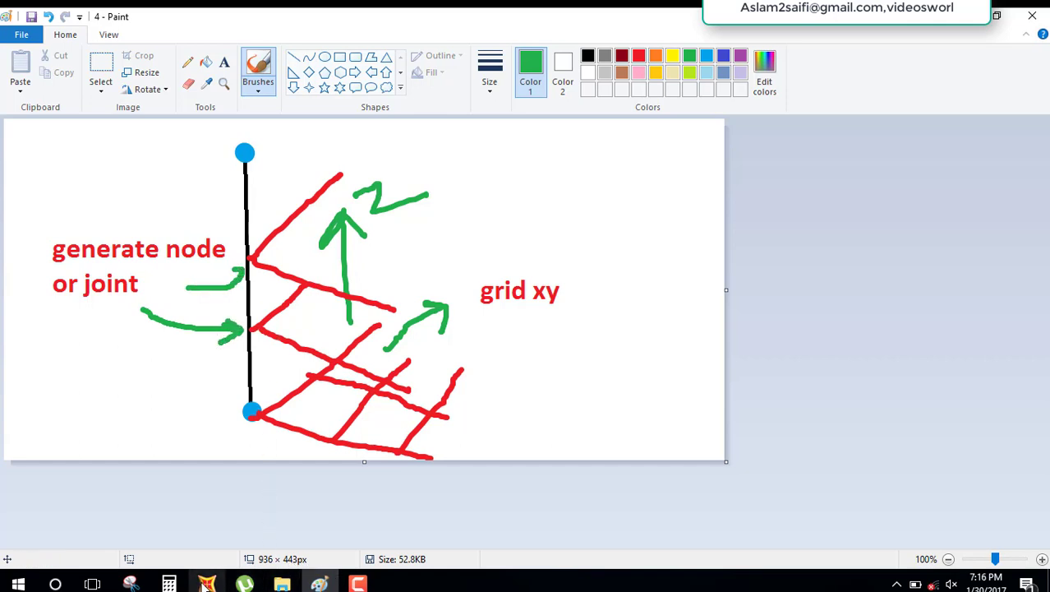
Compare with the SAP2000 model, then clear the entire Paint canvas
{"action": "left_click", "coordinate": [205, 583]}
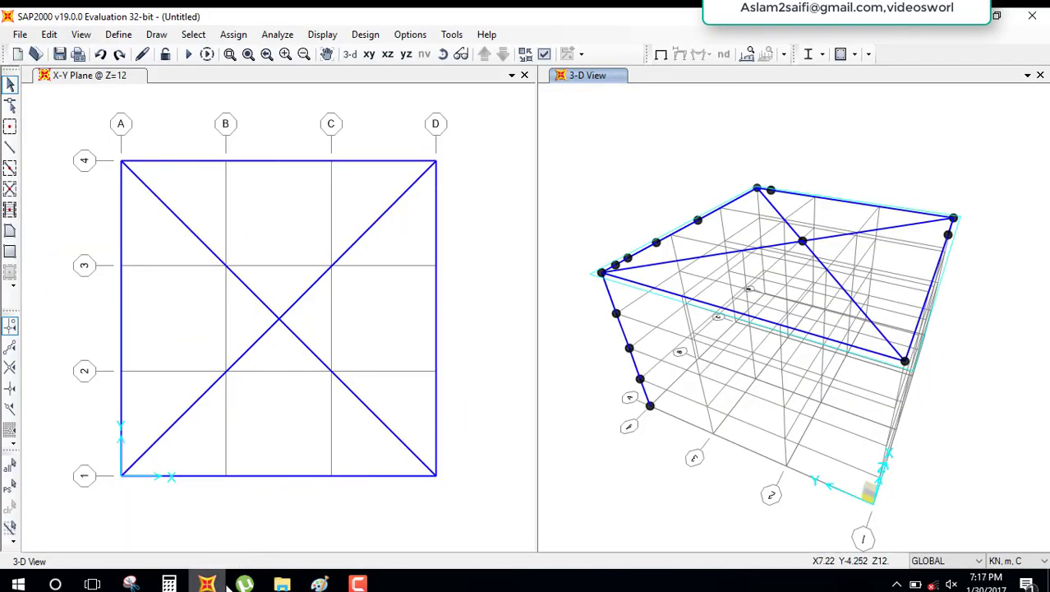
{"action": "left_click", "coordinate": [319, 583]}
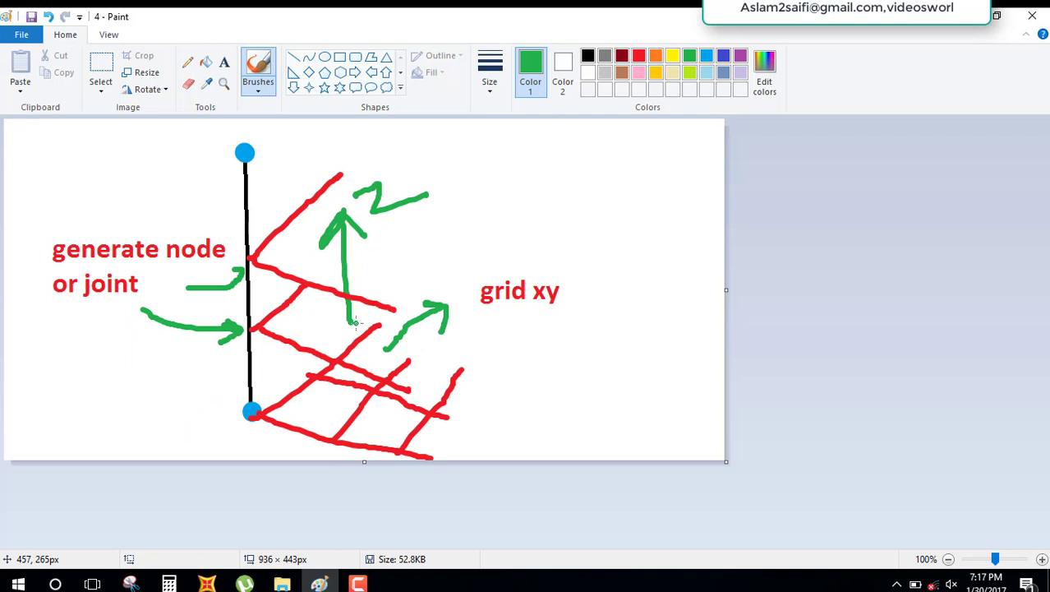
{"action": "key", "text": "ctrl+a"}
{"action": "key", "text": "Delete"}
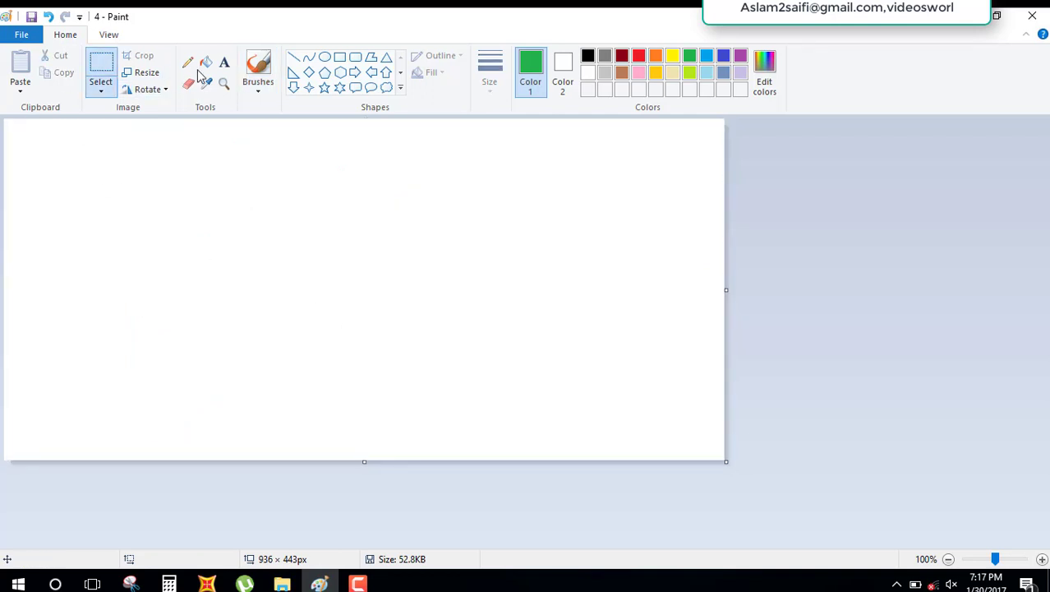
Add a text box near the top of the canvas reading 'Thank you this is edit line'
{"action": "left_click", "coordinate": [223, 62]}
{"action": "left_click", "coordinate": [169, 212]}
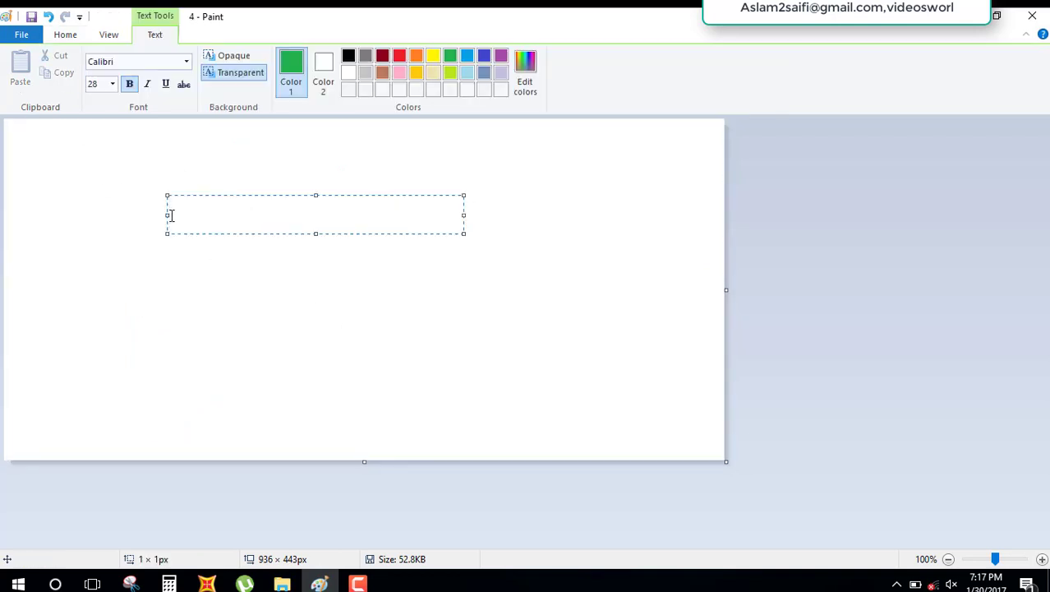
{"action": "type", "text": "Thank yo"}
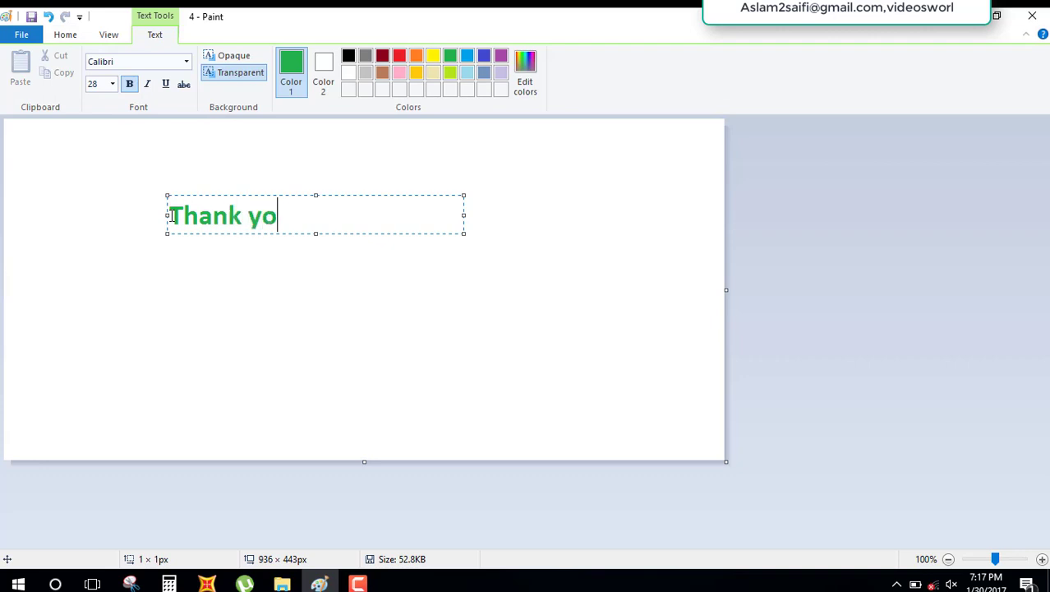
{"action": "type", "text": "u this i"}
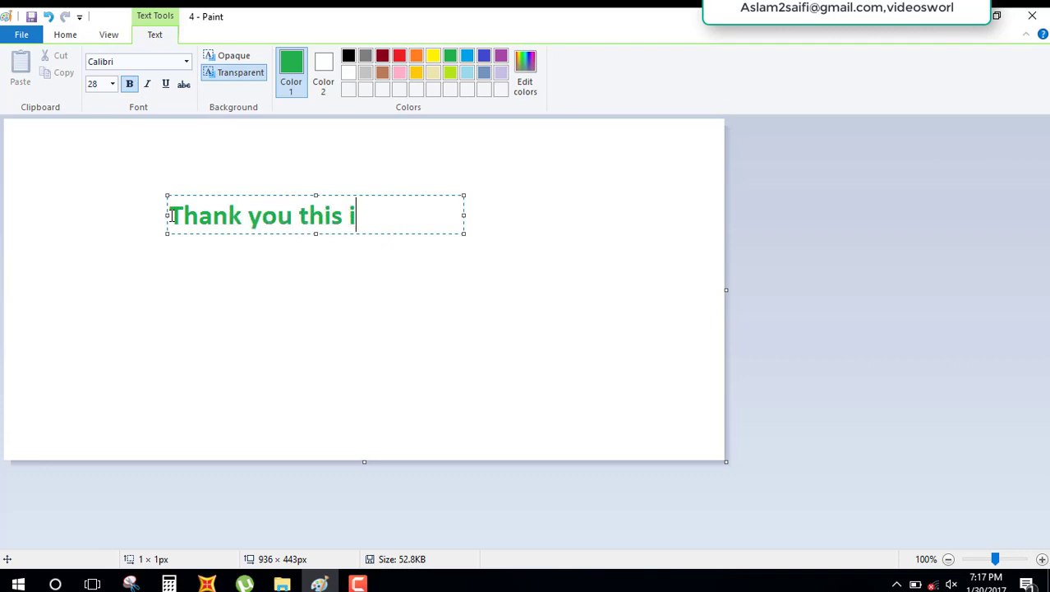
{"action": "type", "text": "s edi"}
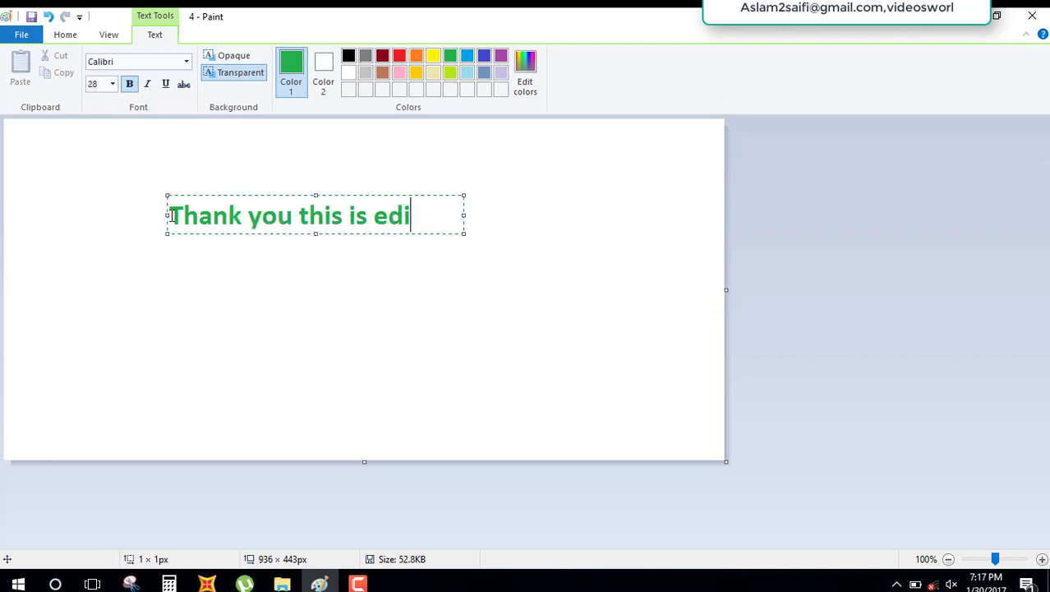
{"action": "type", "text": "t line"}
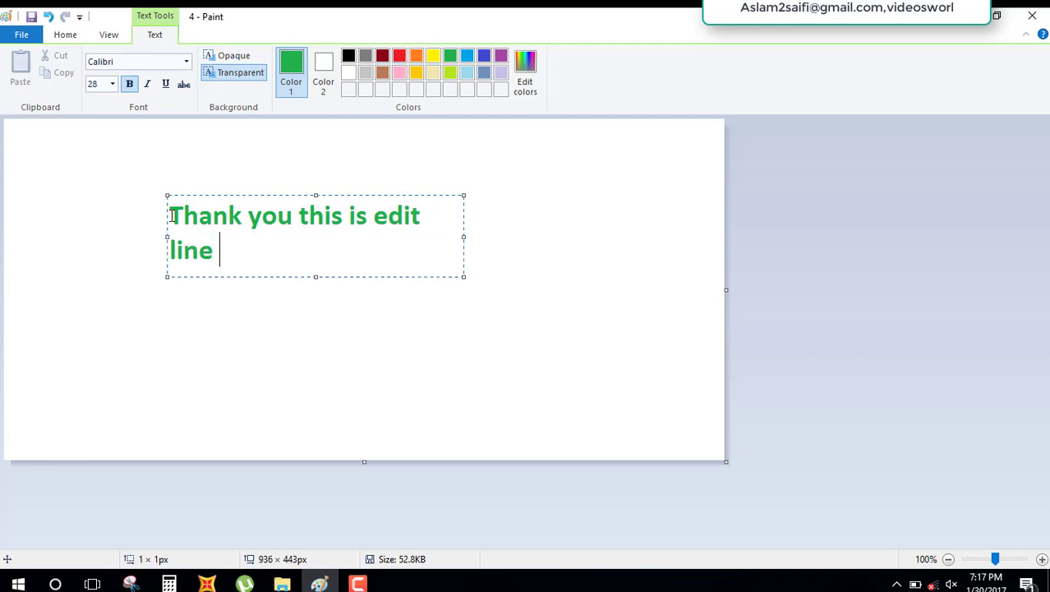